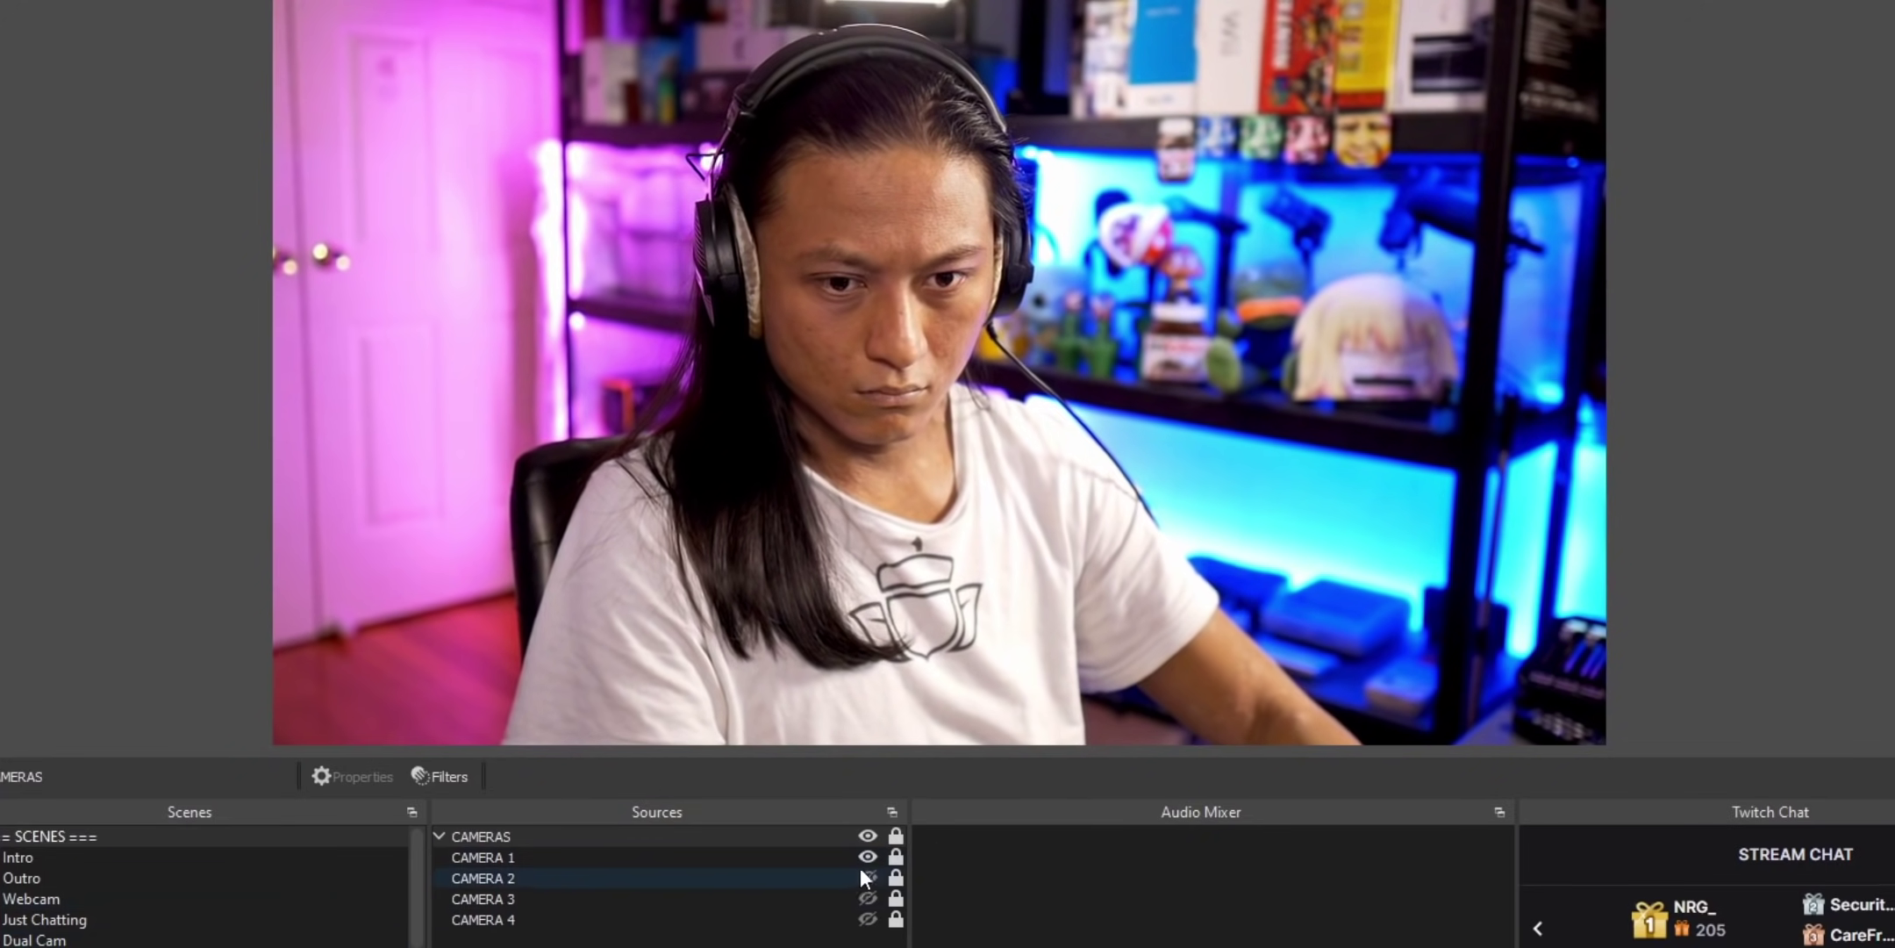
- Preview CAMERA 2 and CAMERA 3, then make CAMERA 2 visible and hide CAMERA 1
left_click(867, 875)
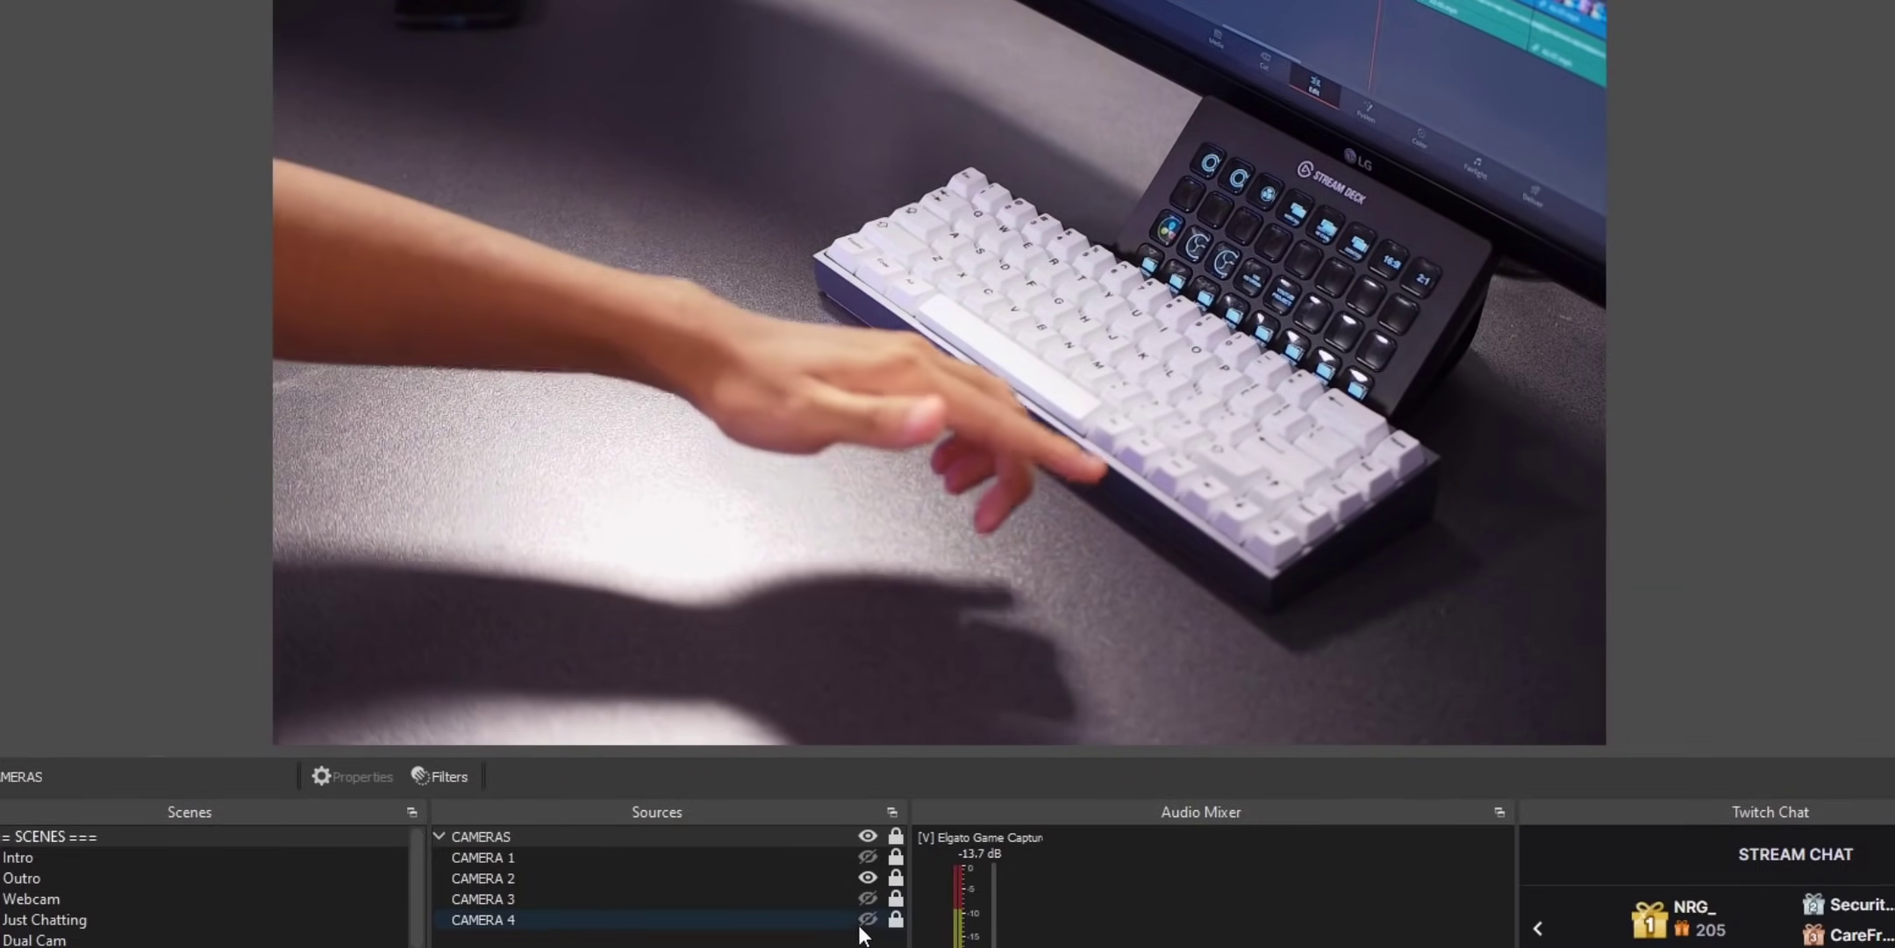
left_click(864, 904)
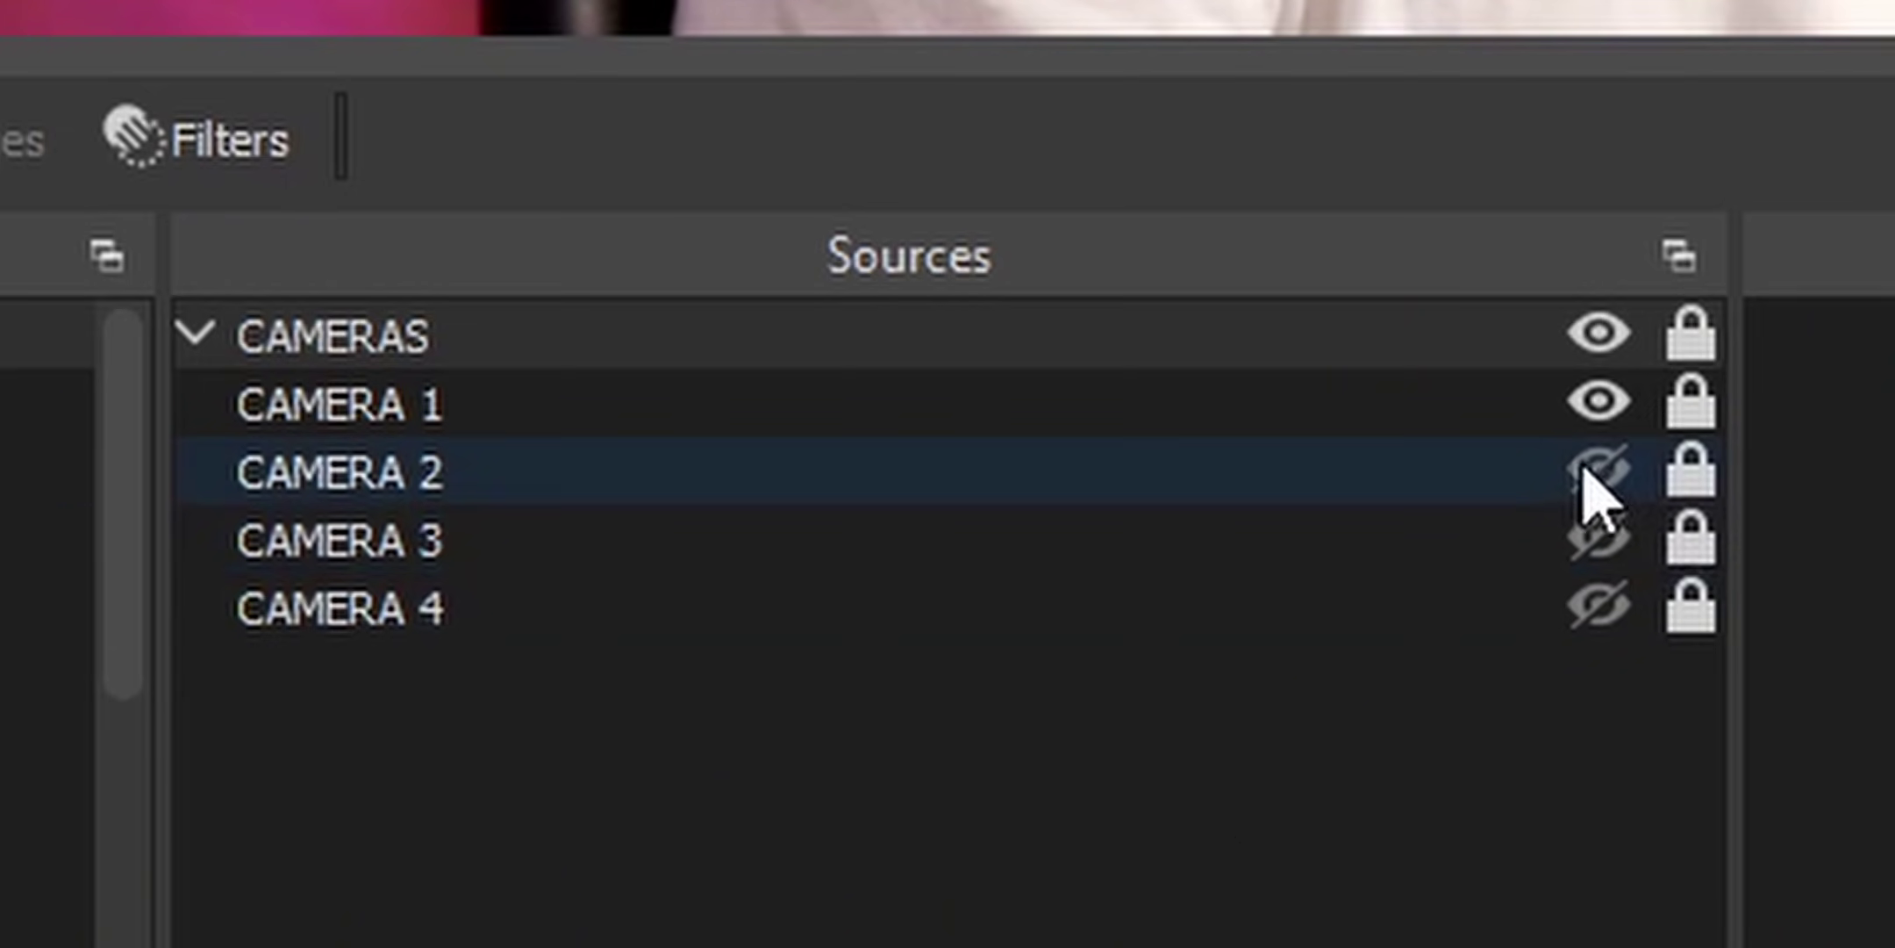
left_click(1582, 470)
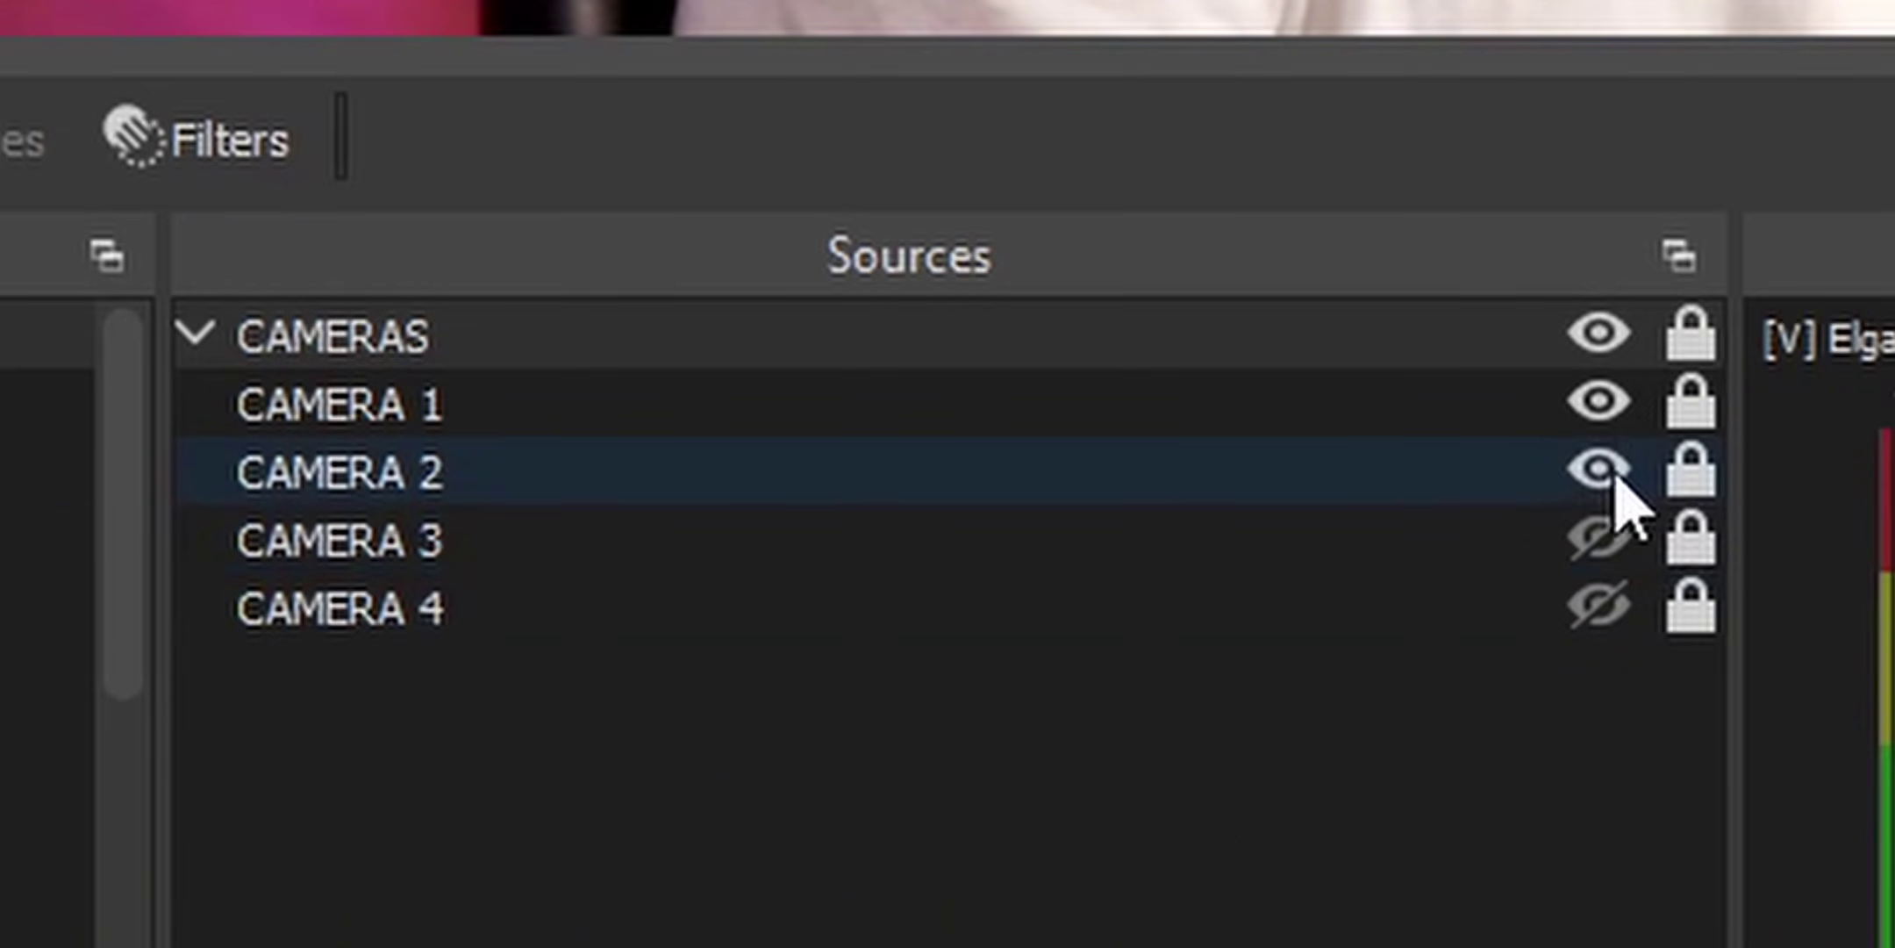
left_click(1599, 402)
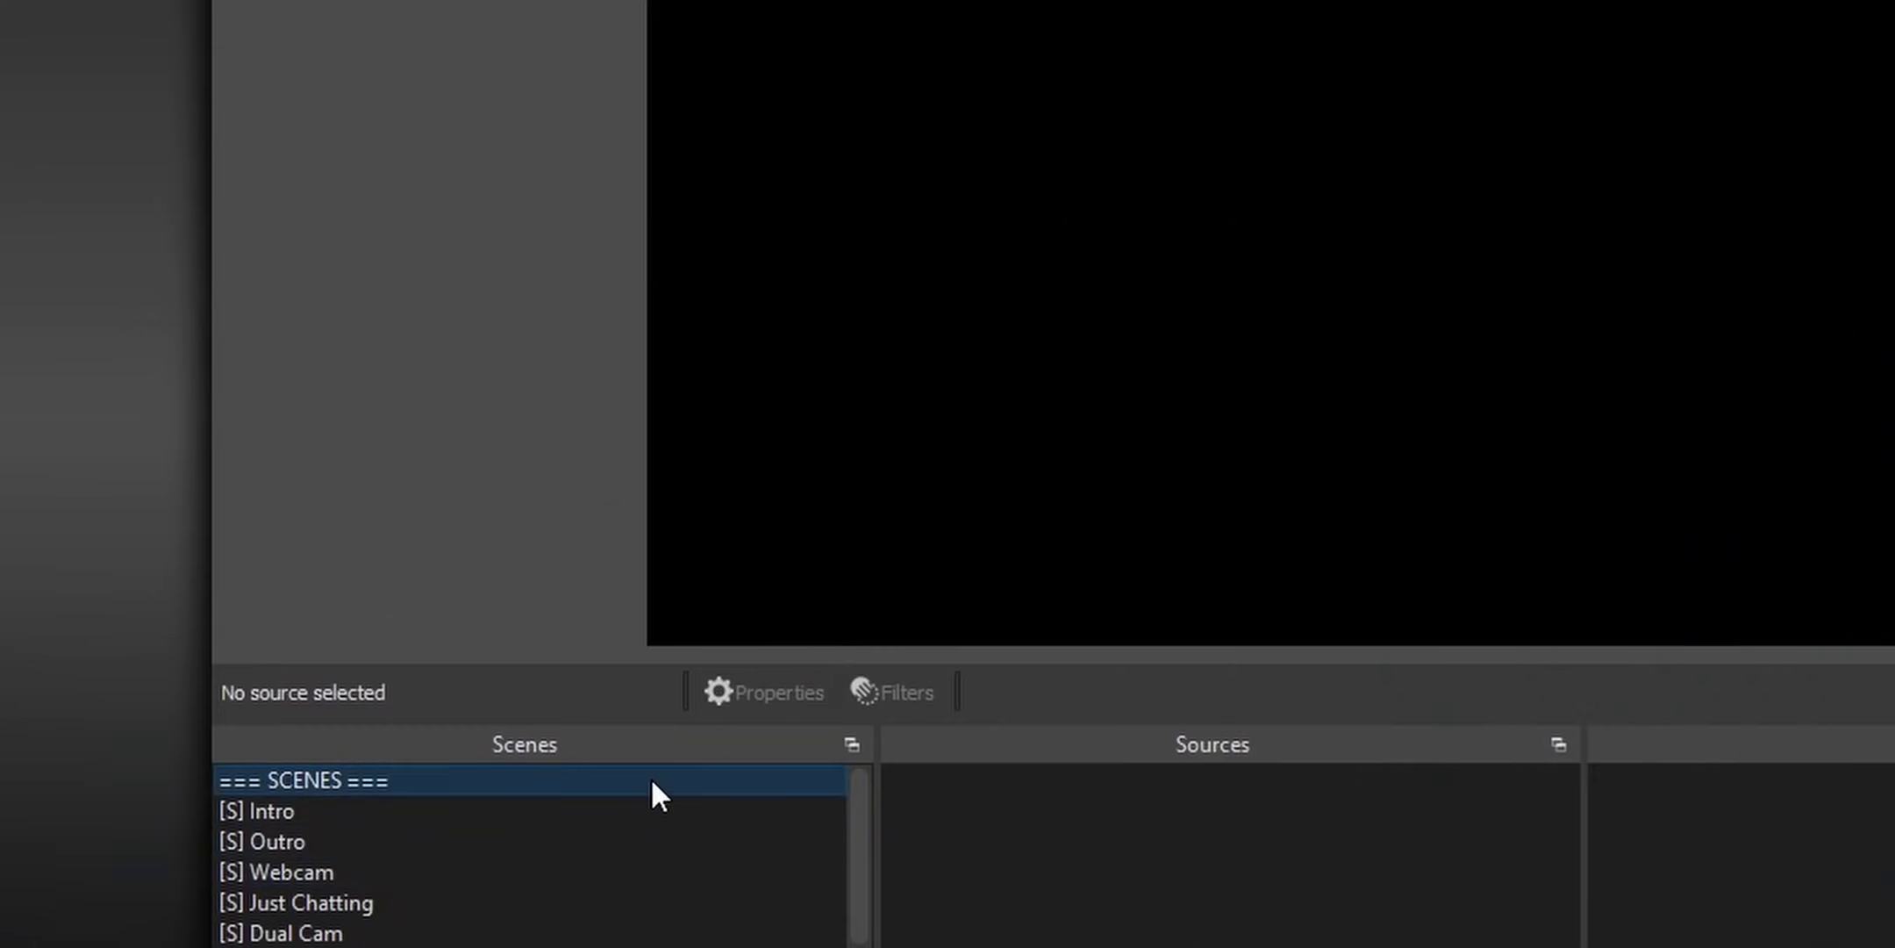
- Create a scene named CAMERA, add the existing camera sources including CAMERA 4, and reorder them
right_click(652, 781)
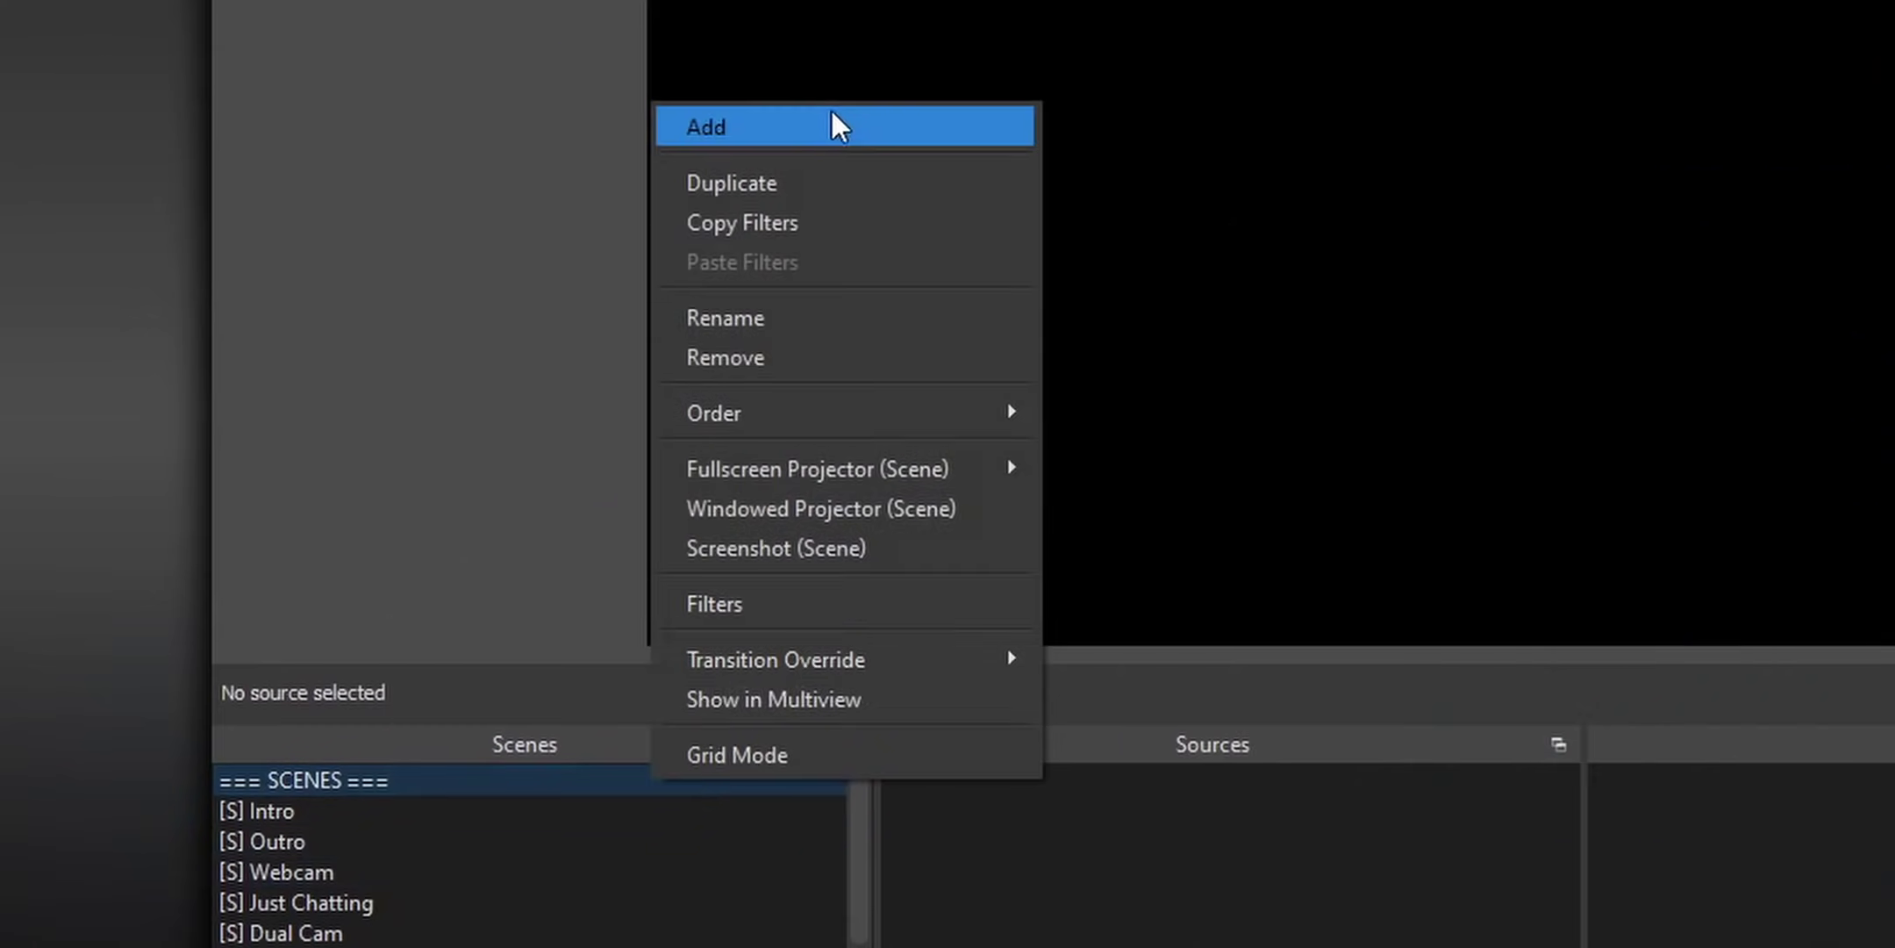
left_click(833, 123)
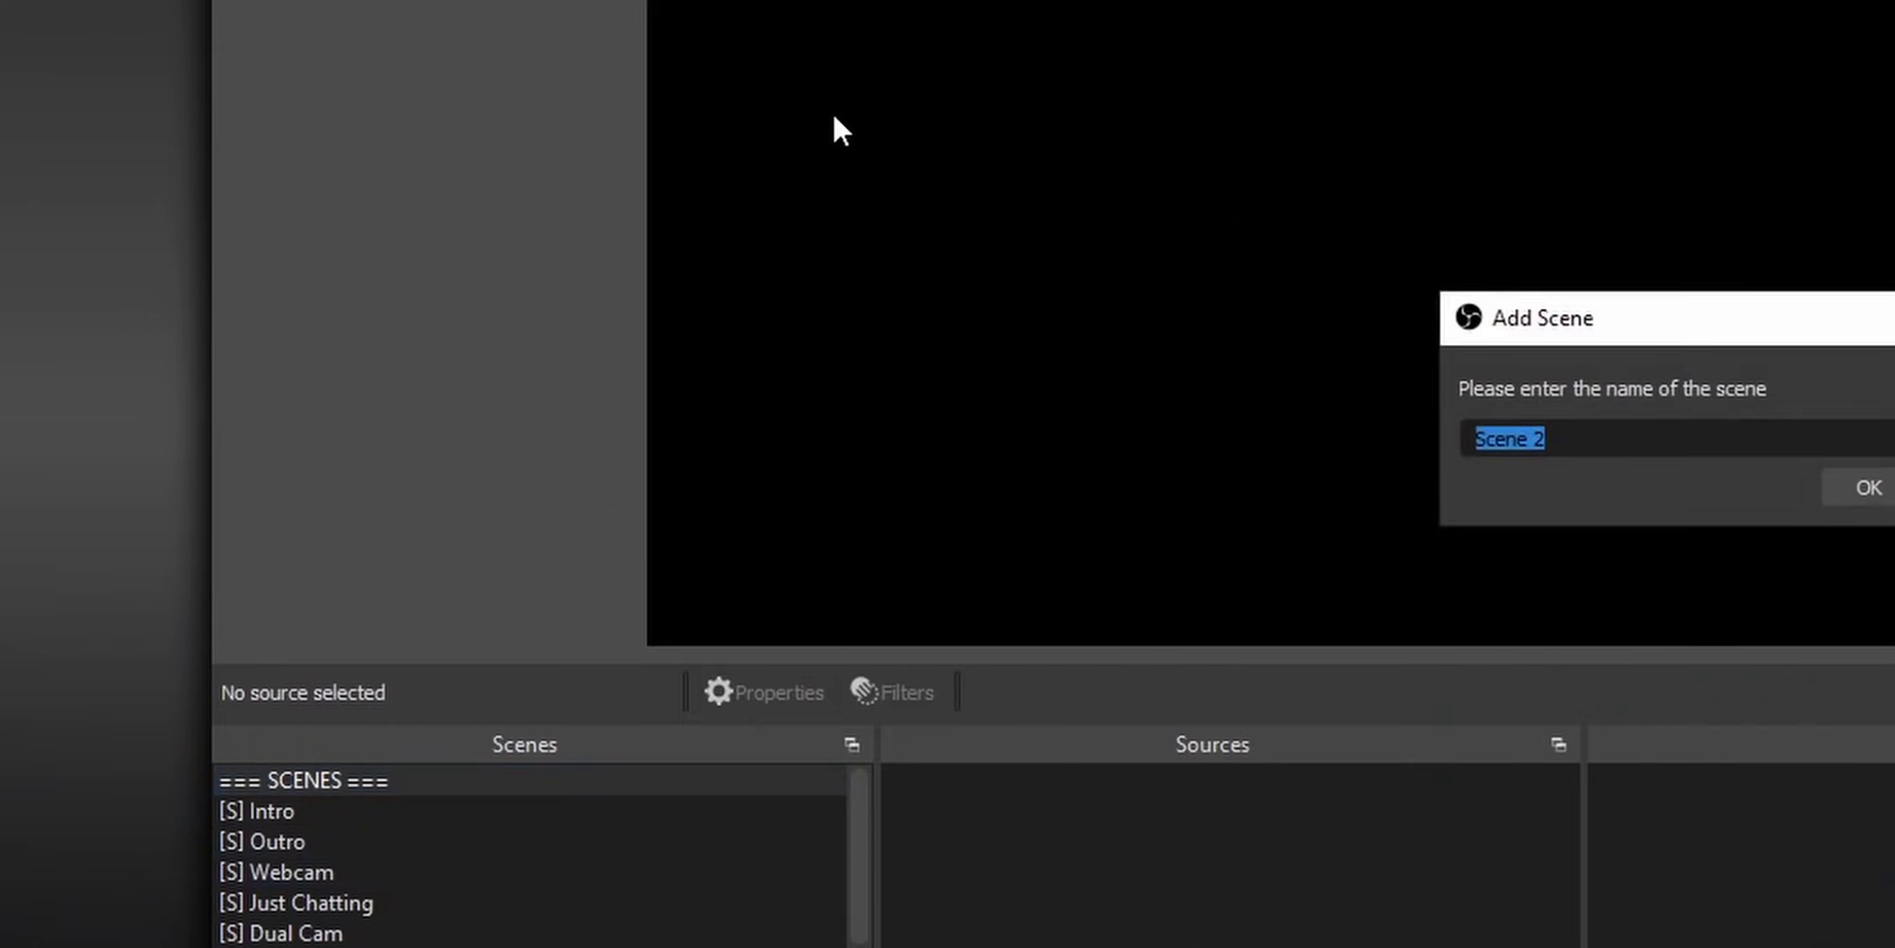
type("CAMERA")
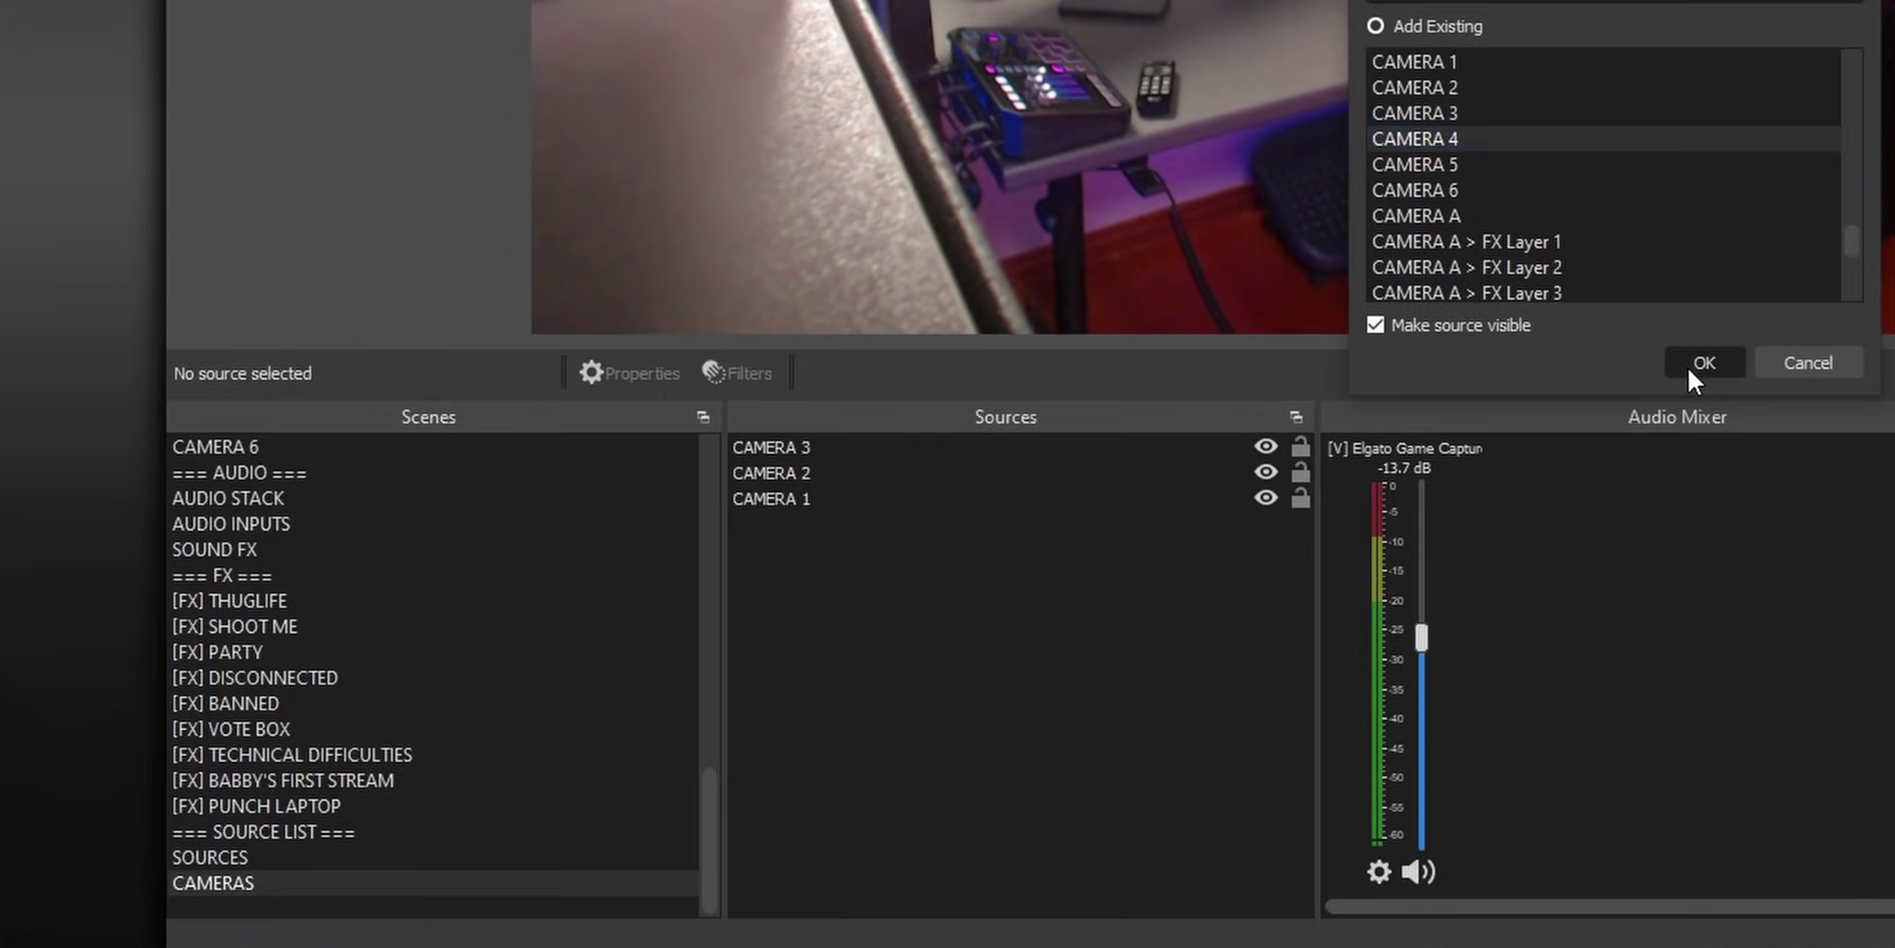
left_click(1702, 363)
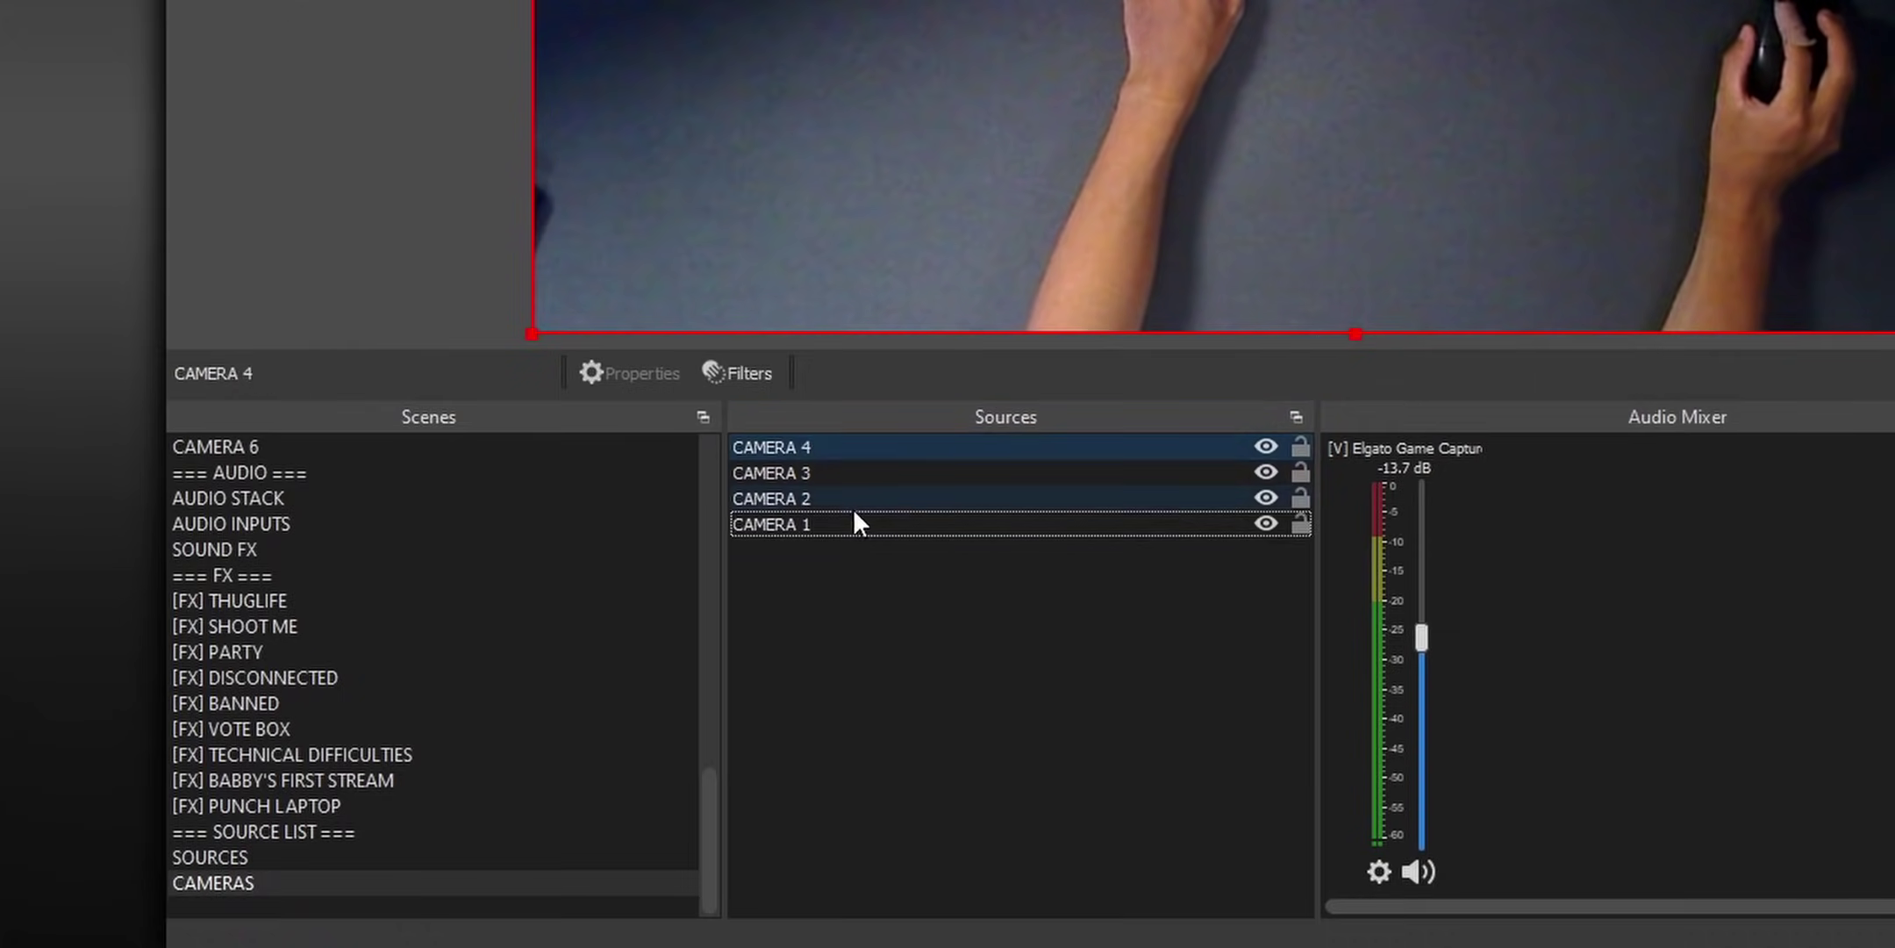
left_click_drag(840, 508, 791, 562)
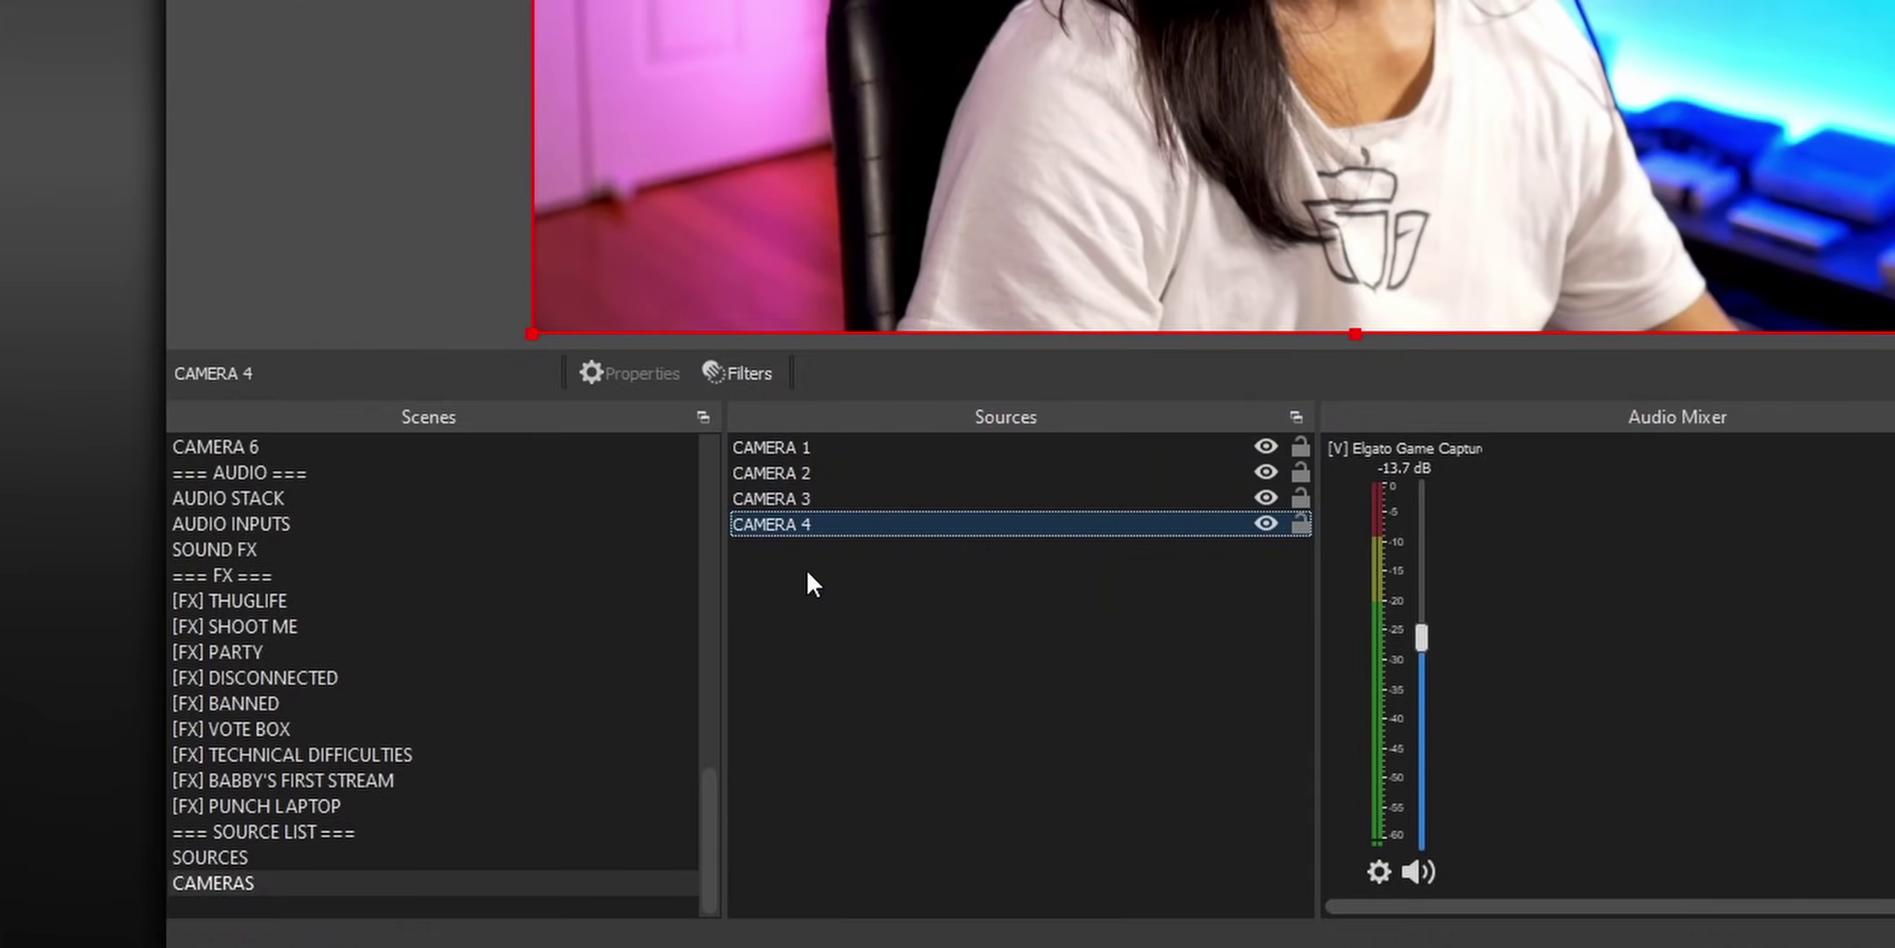
- Add the CAMERAS scene as a source and shrink it toward the centre of the preview
right_click(646, 563)
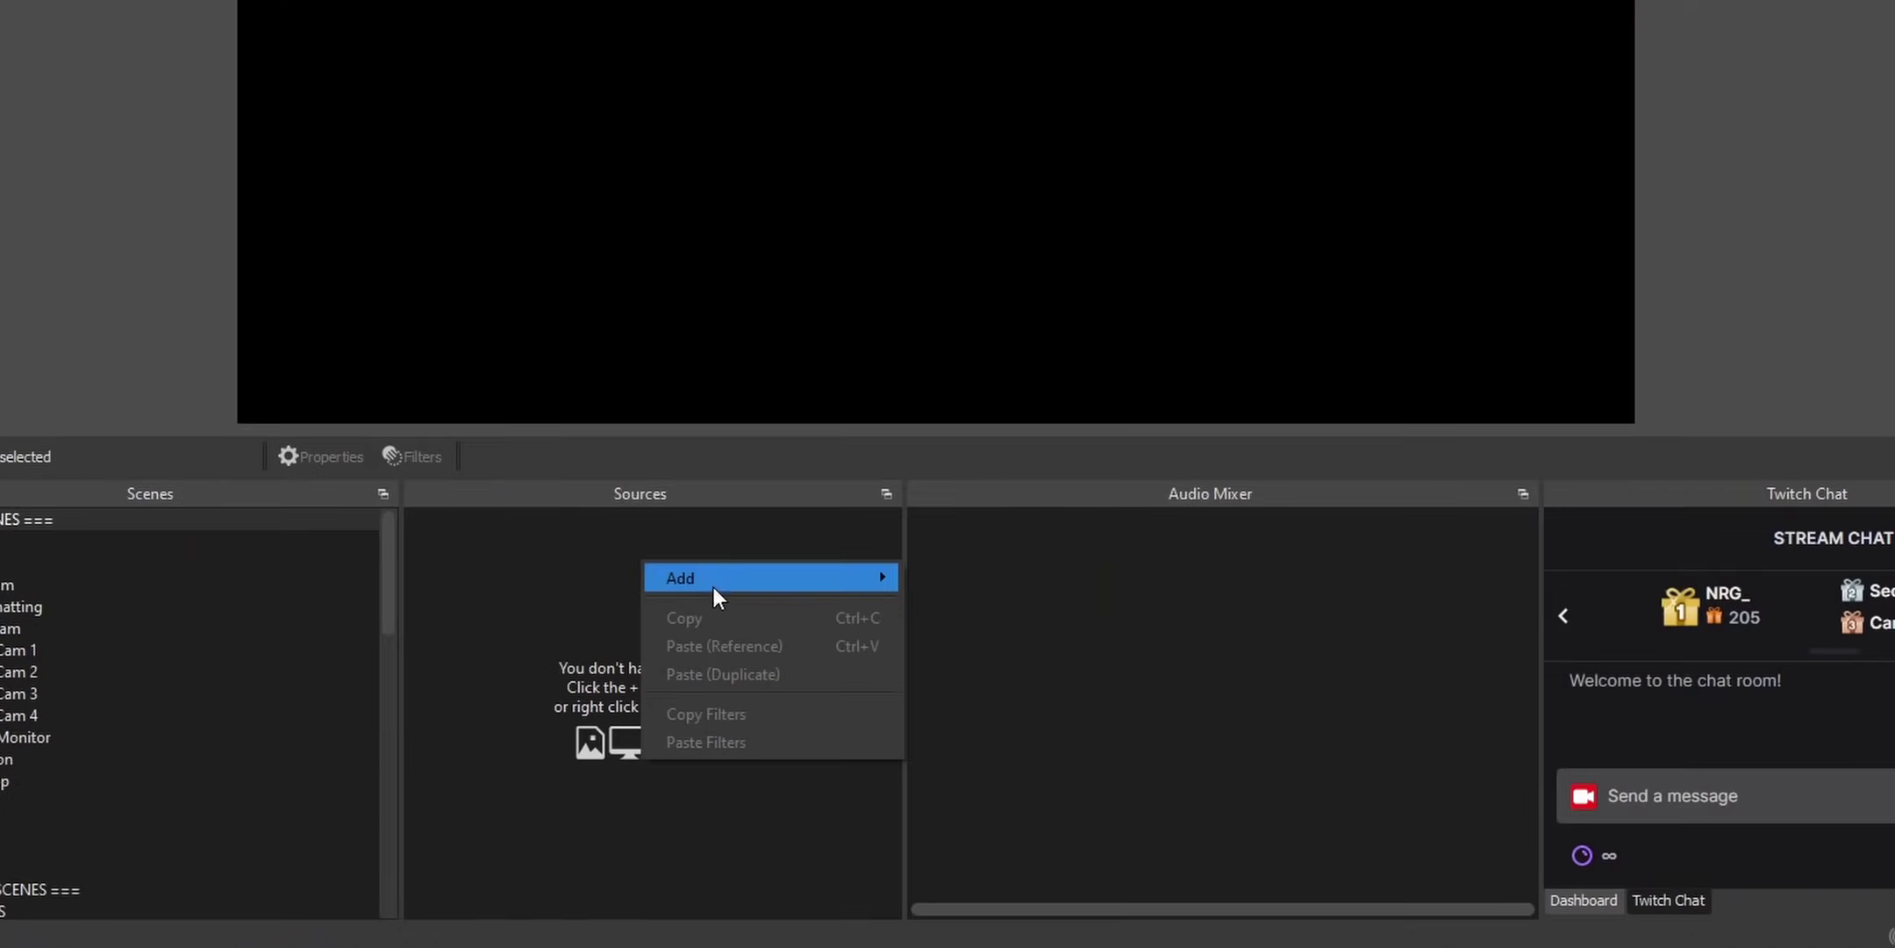
mouse_move(713, 587)
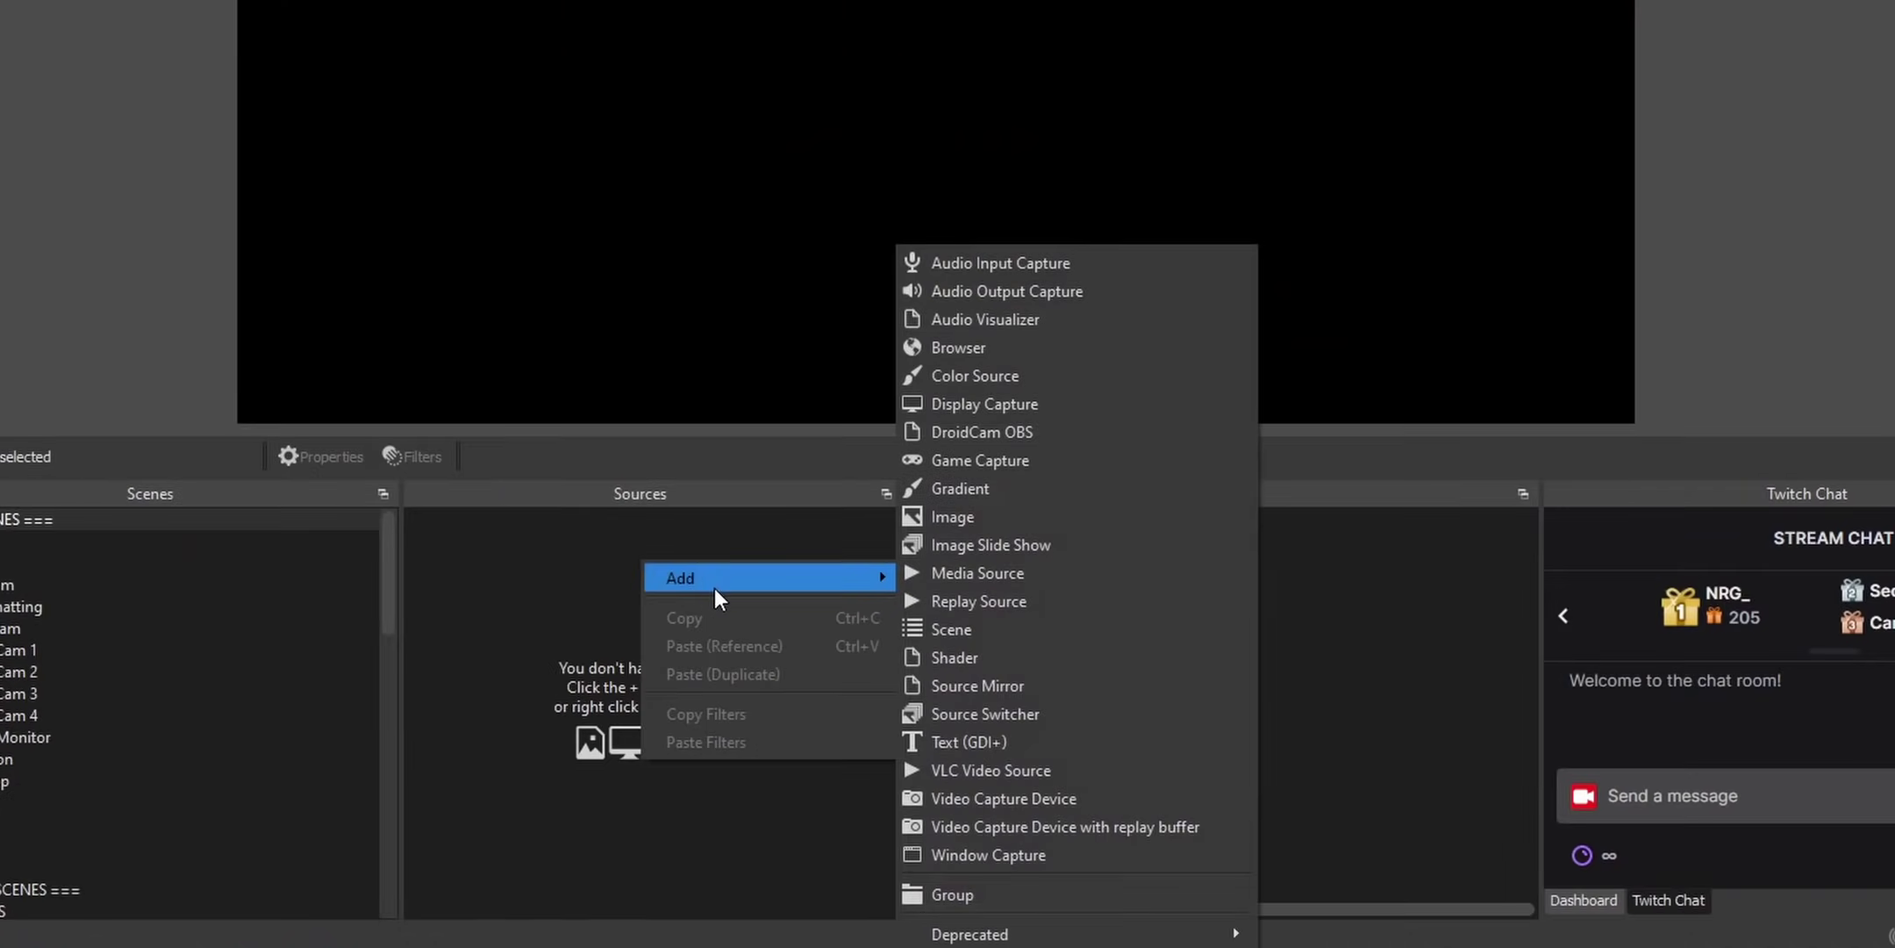
left_click(1012, 629)
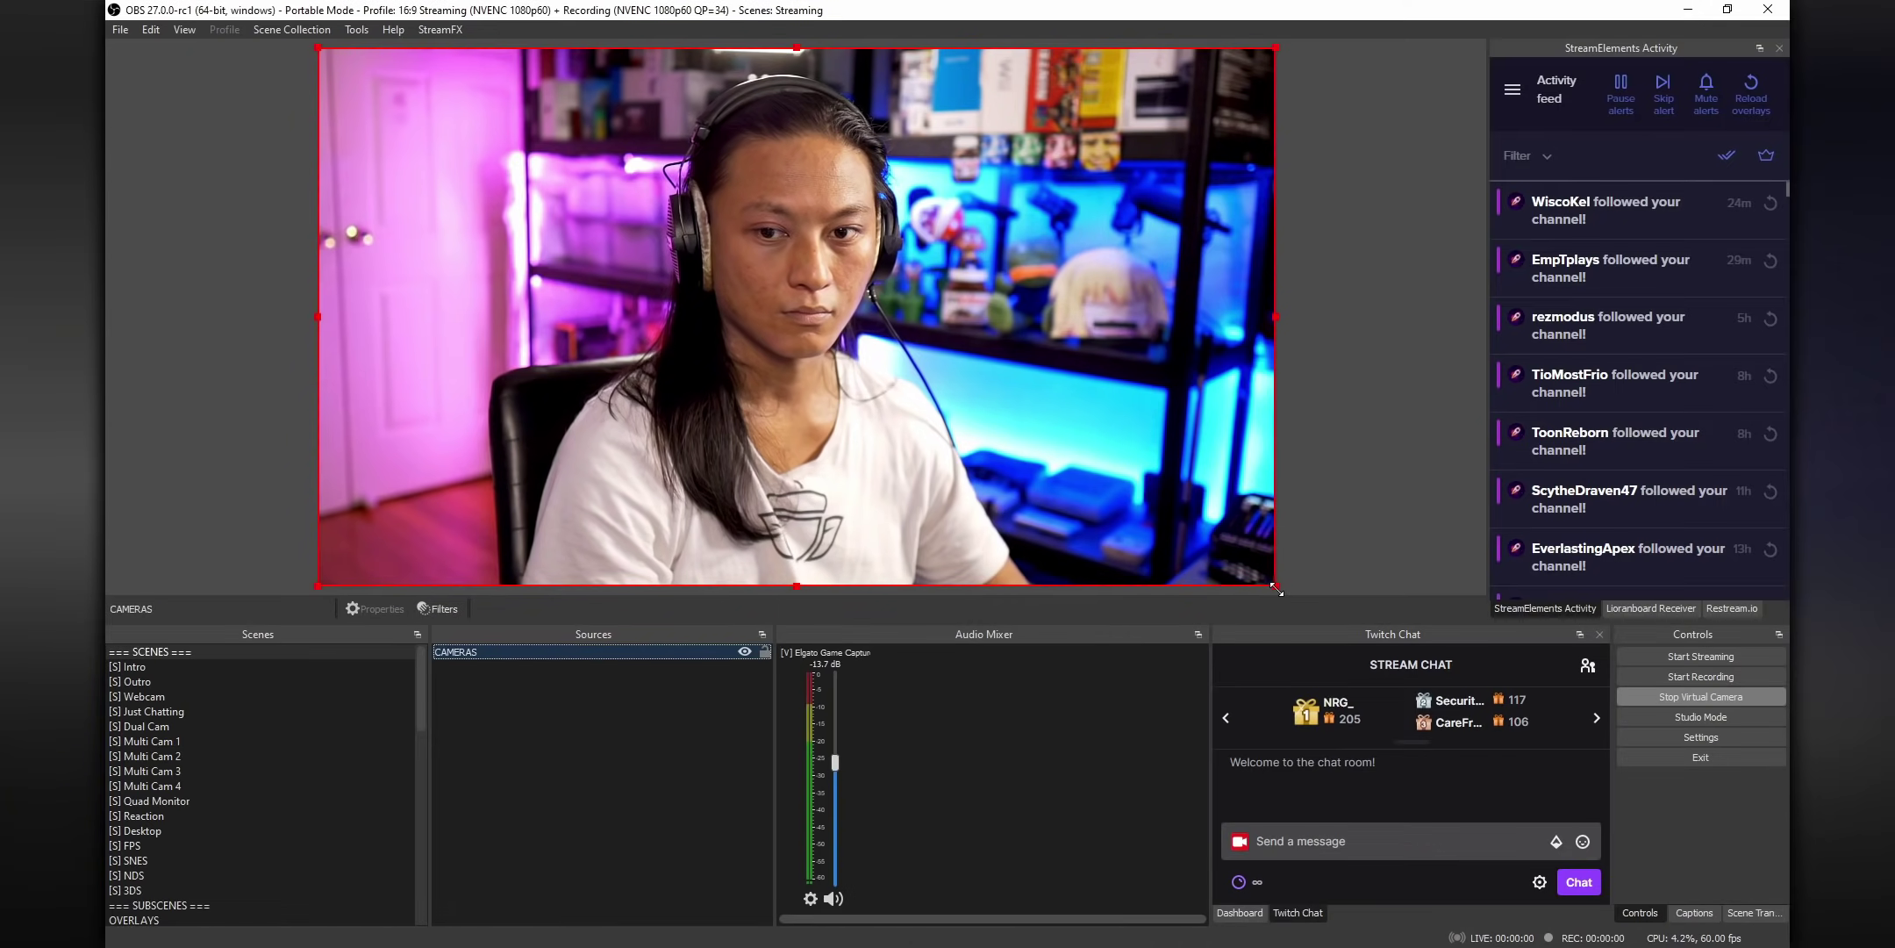
left_click_drag(1277, 588, 747, 359)
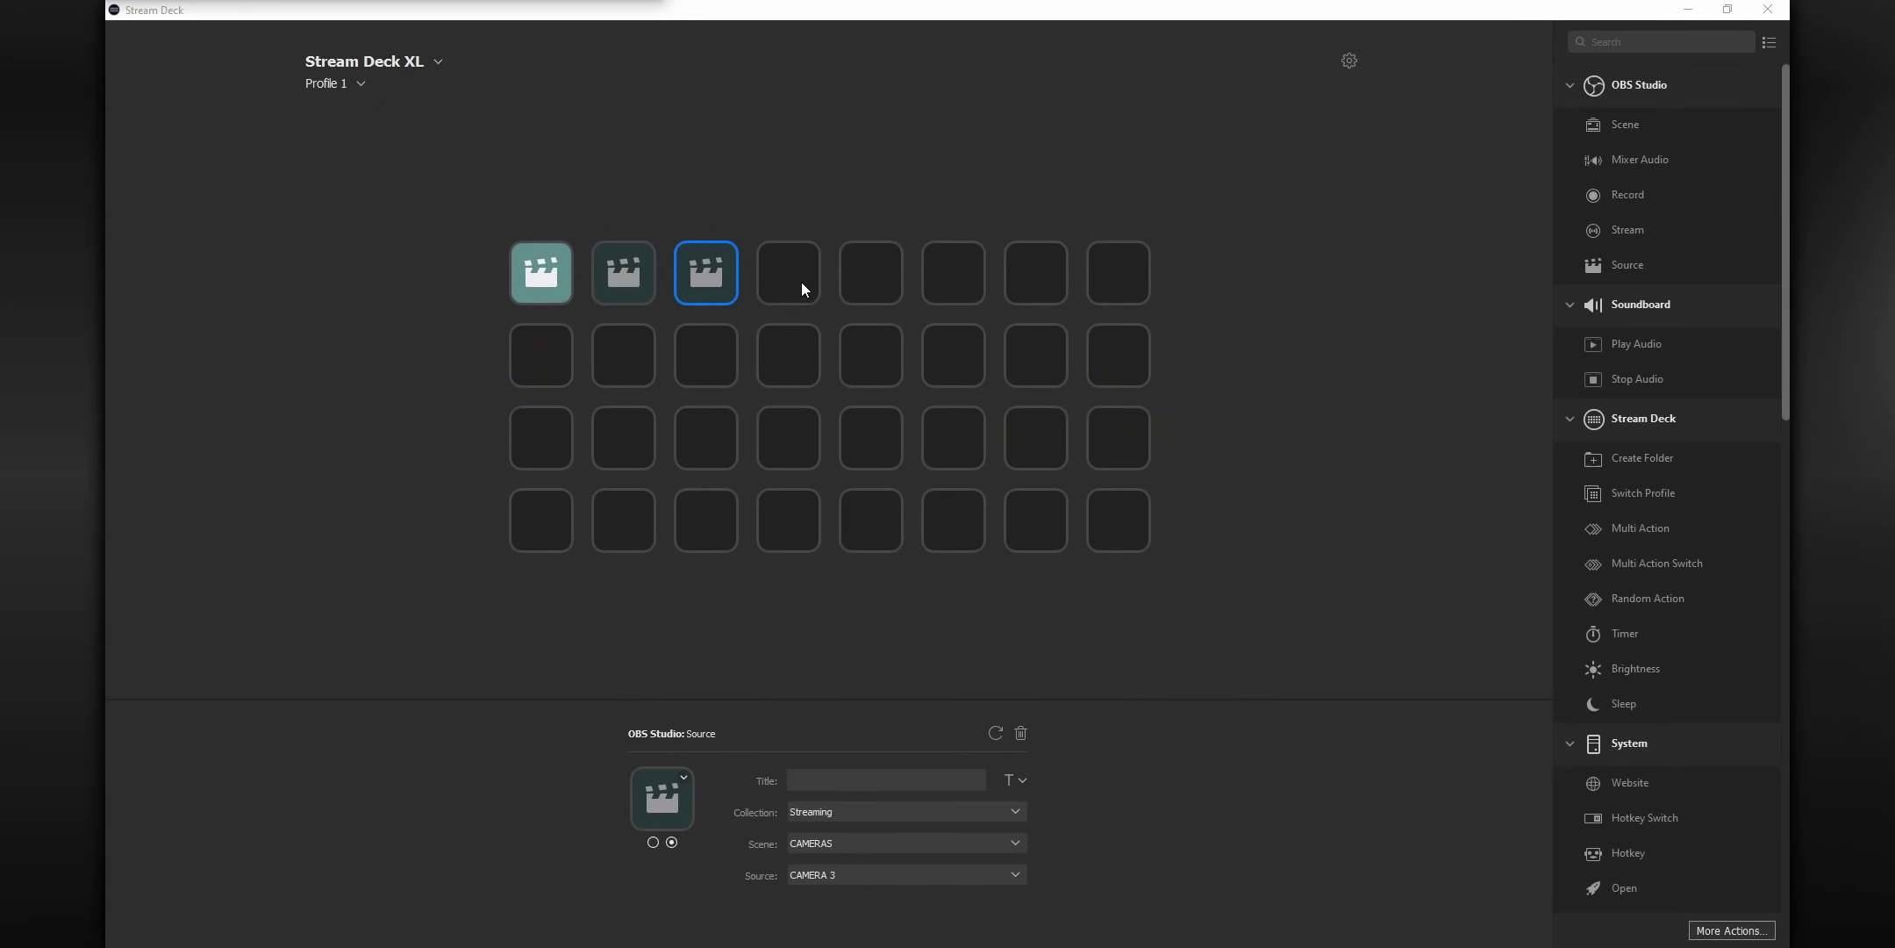
- Paste the copied CAMERA 3 OBS Source action onto the fourth Stream Deck key
left_click(799, 282)
right_click(800, 281)
left_click(836, 297)
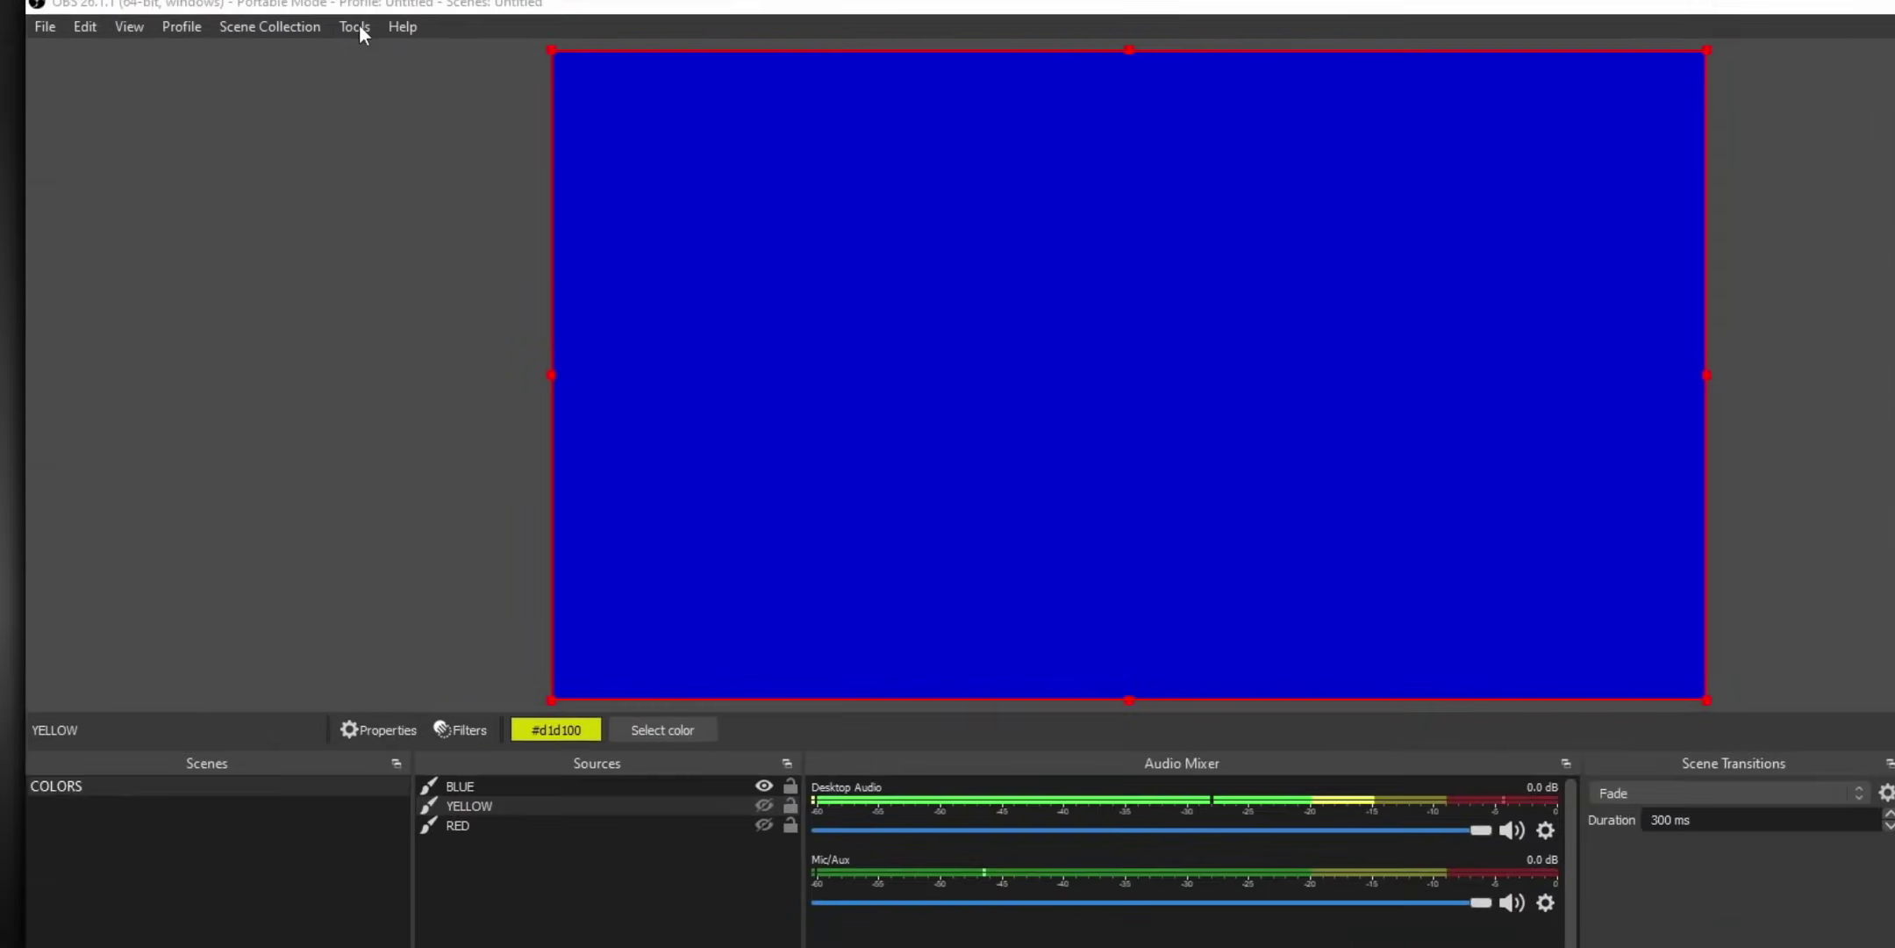
- Load source-toggler.lua from Tools > Scripts, add the COLORS scene, and enable Always show
left_click(356, 29)
left_click(401, 366)
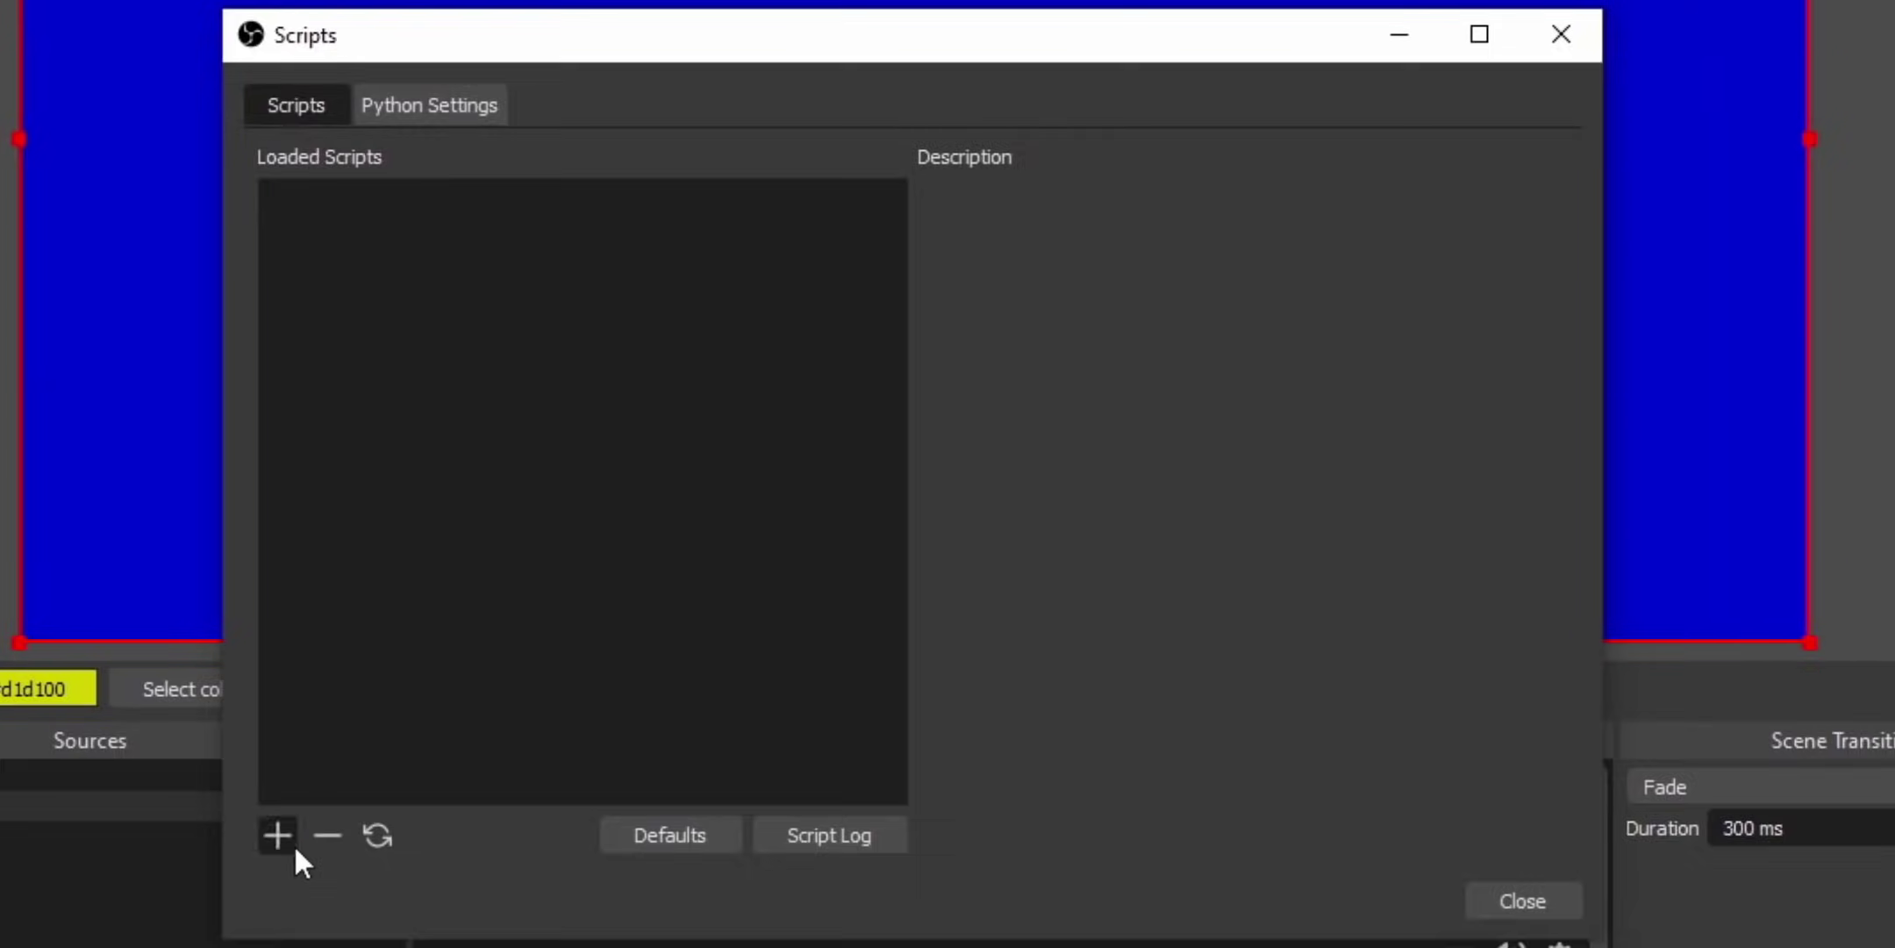
left_click(295, 844)
left_click(688, 322)
key("Return")
left_click(1577, 288)
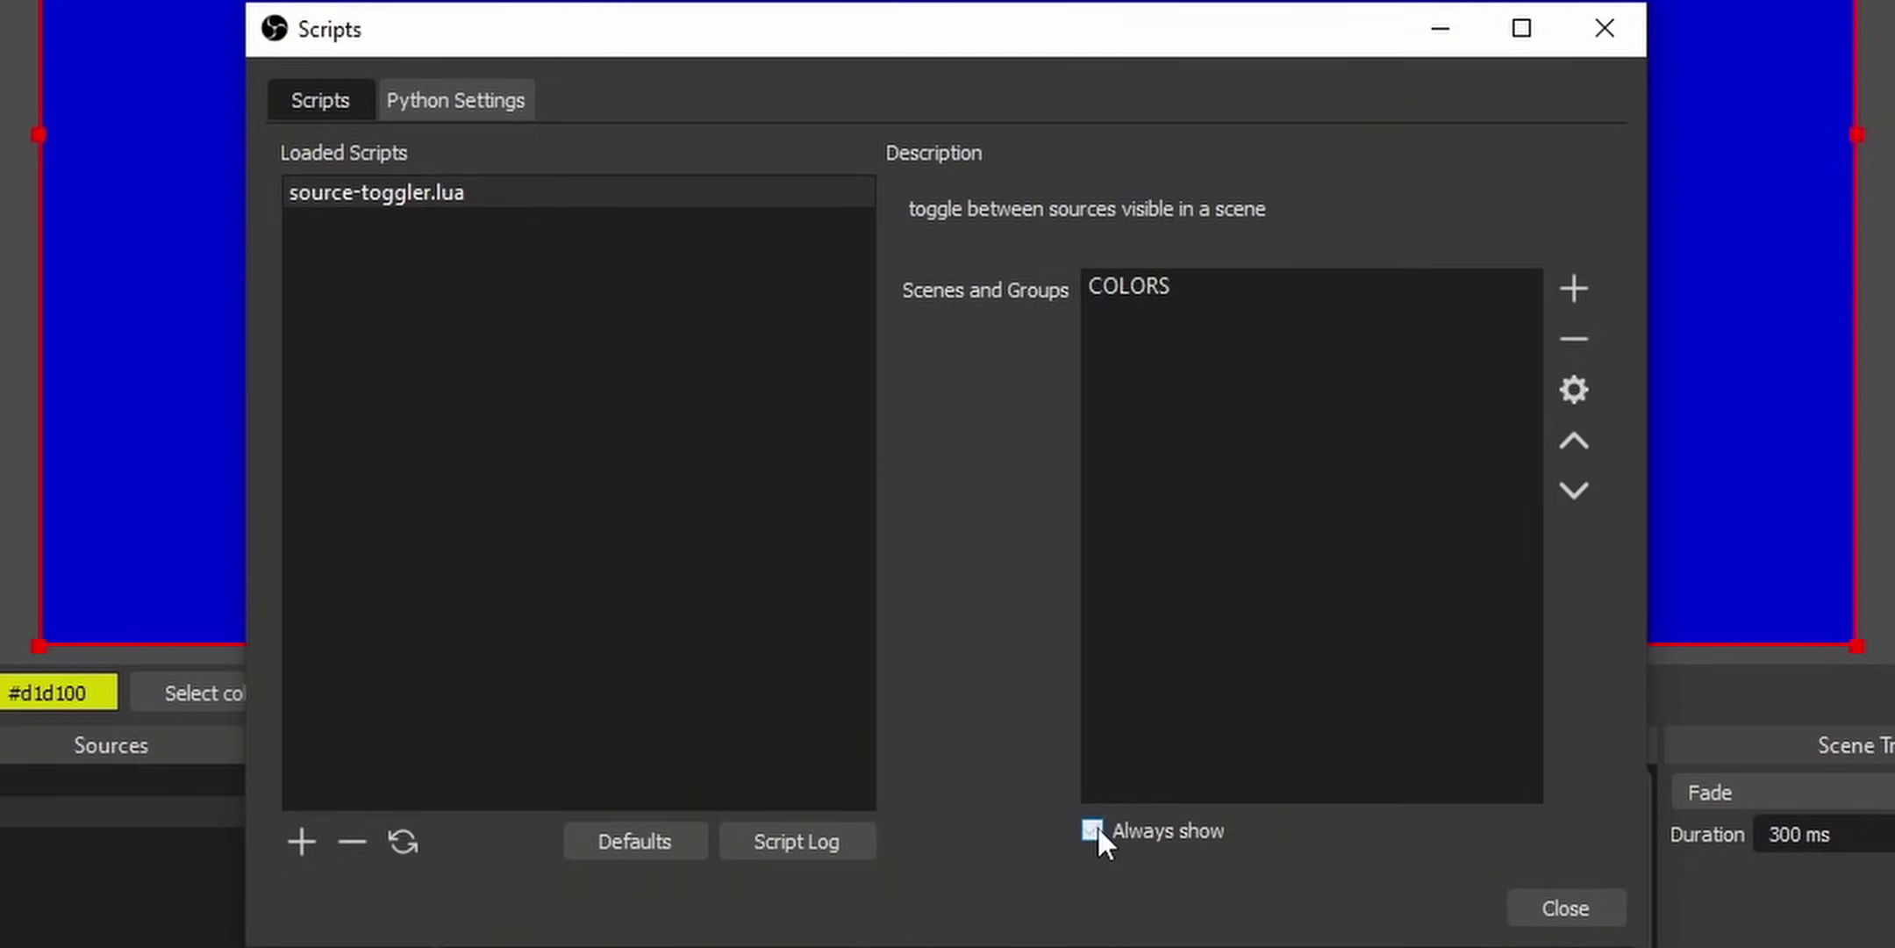
left_click(1093, 830)
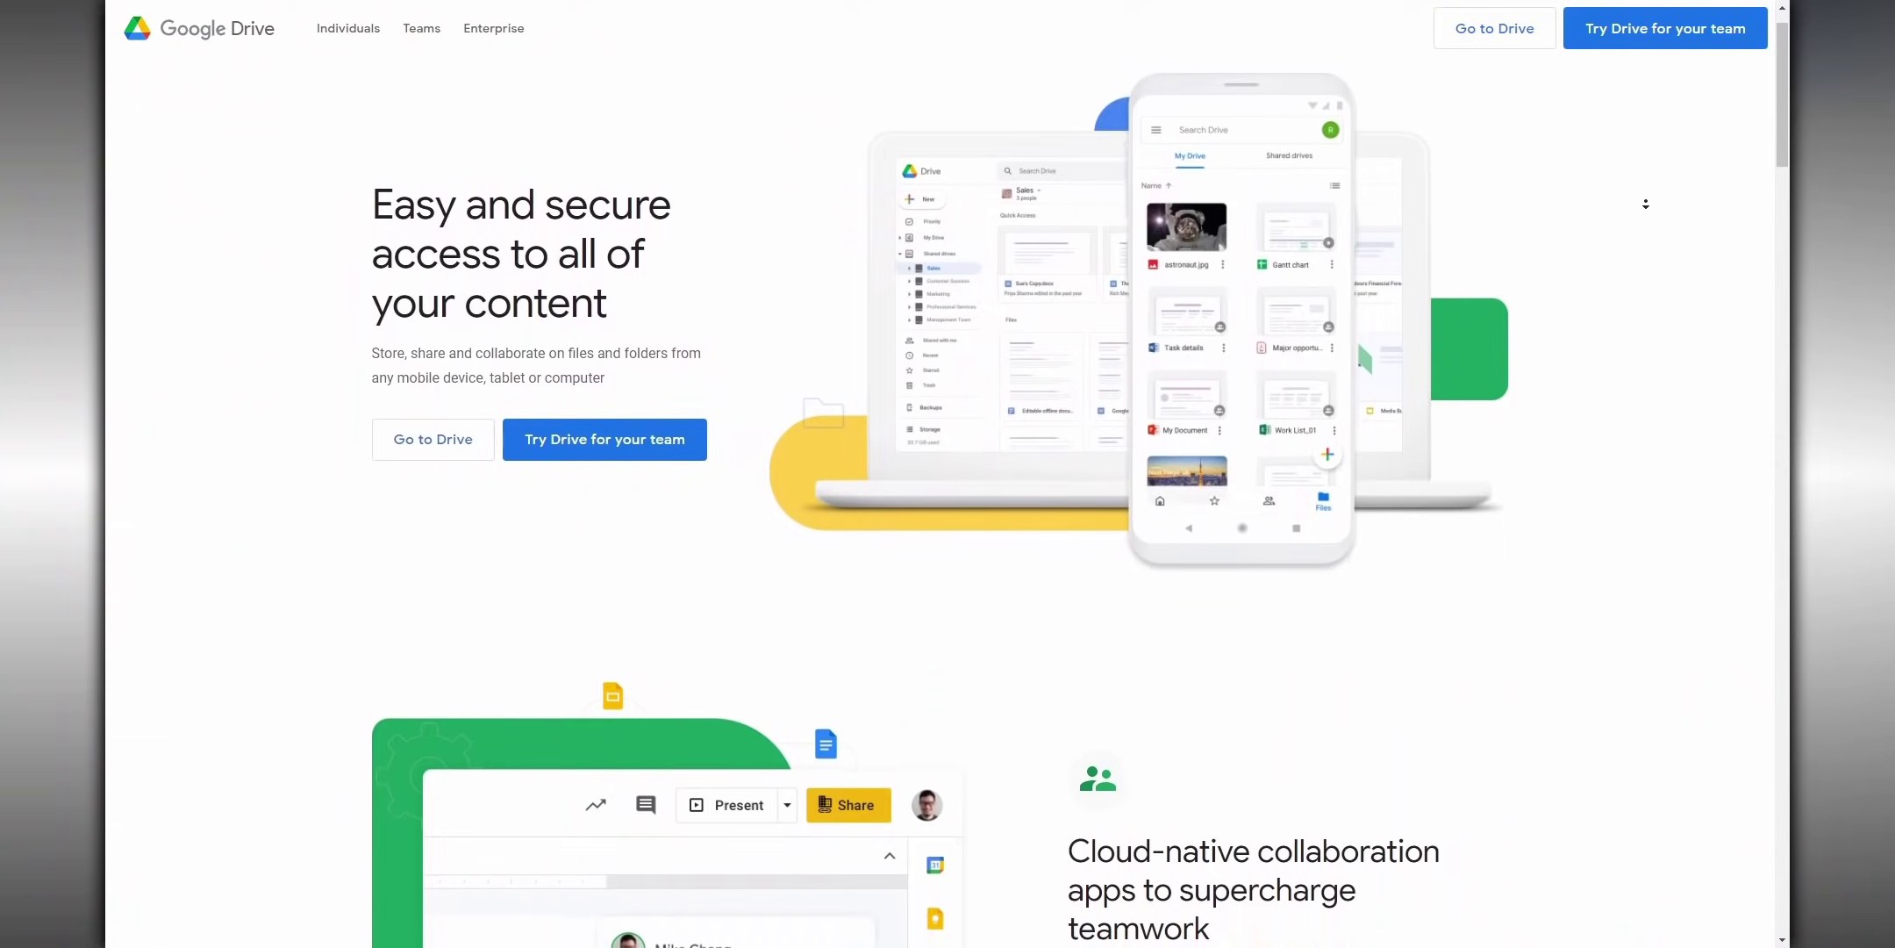
scroll(1646, 203, "down", 2)
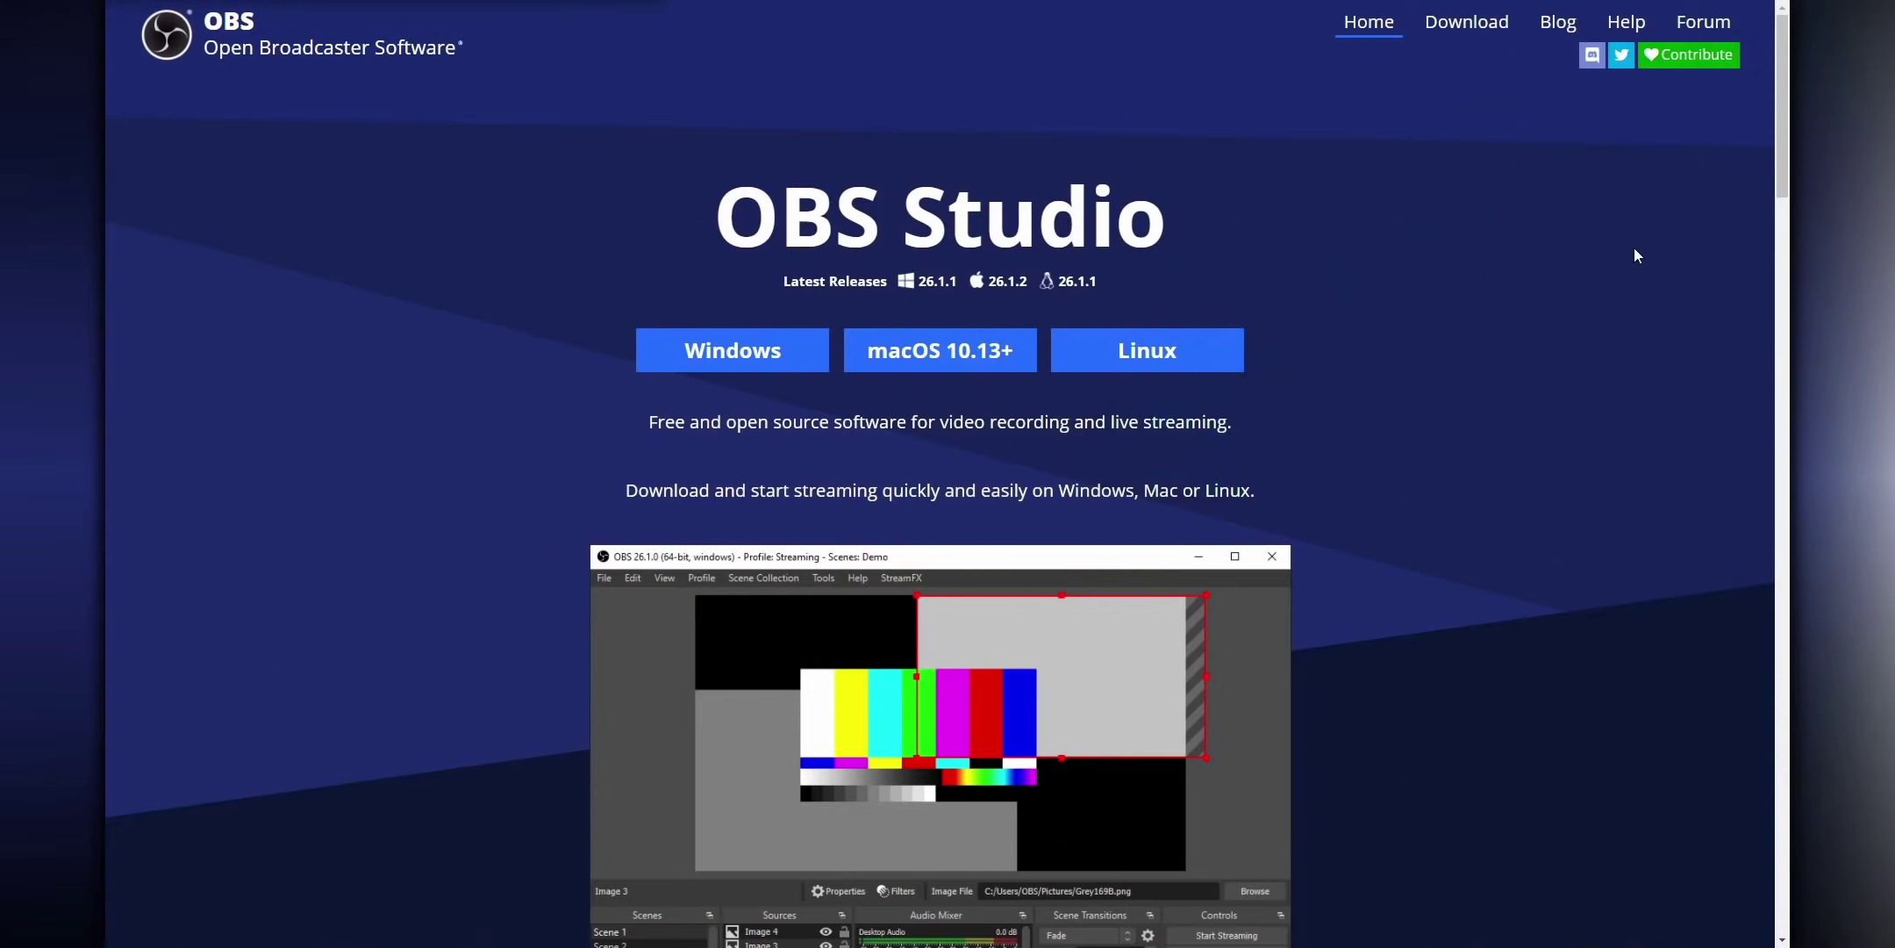
- Go to the Download page from obsproject.com's top navigation
left_click(1492, 33)
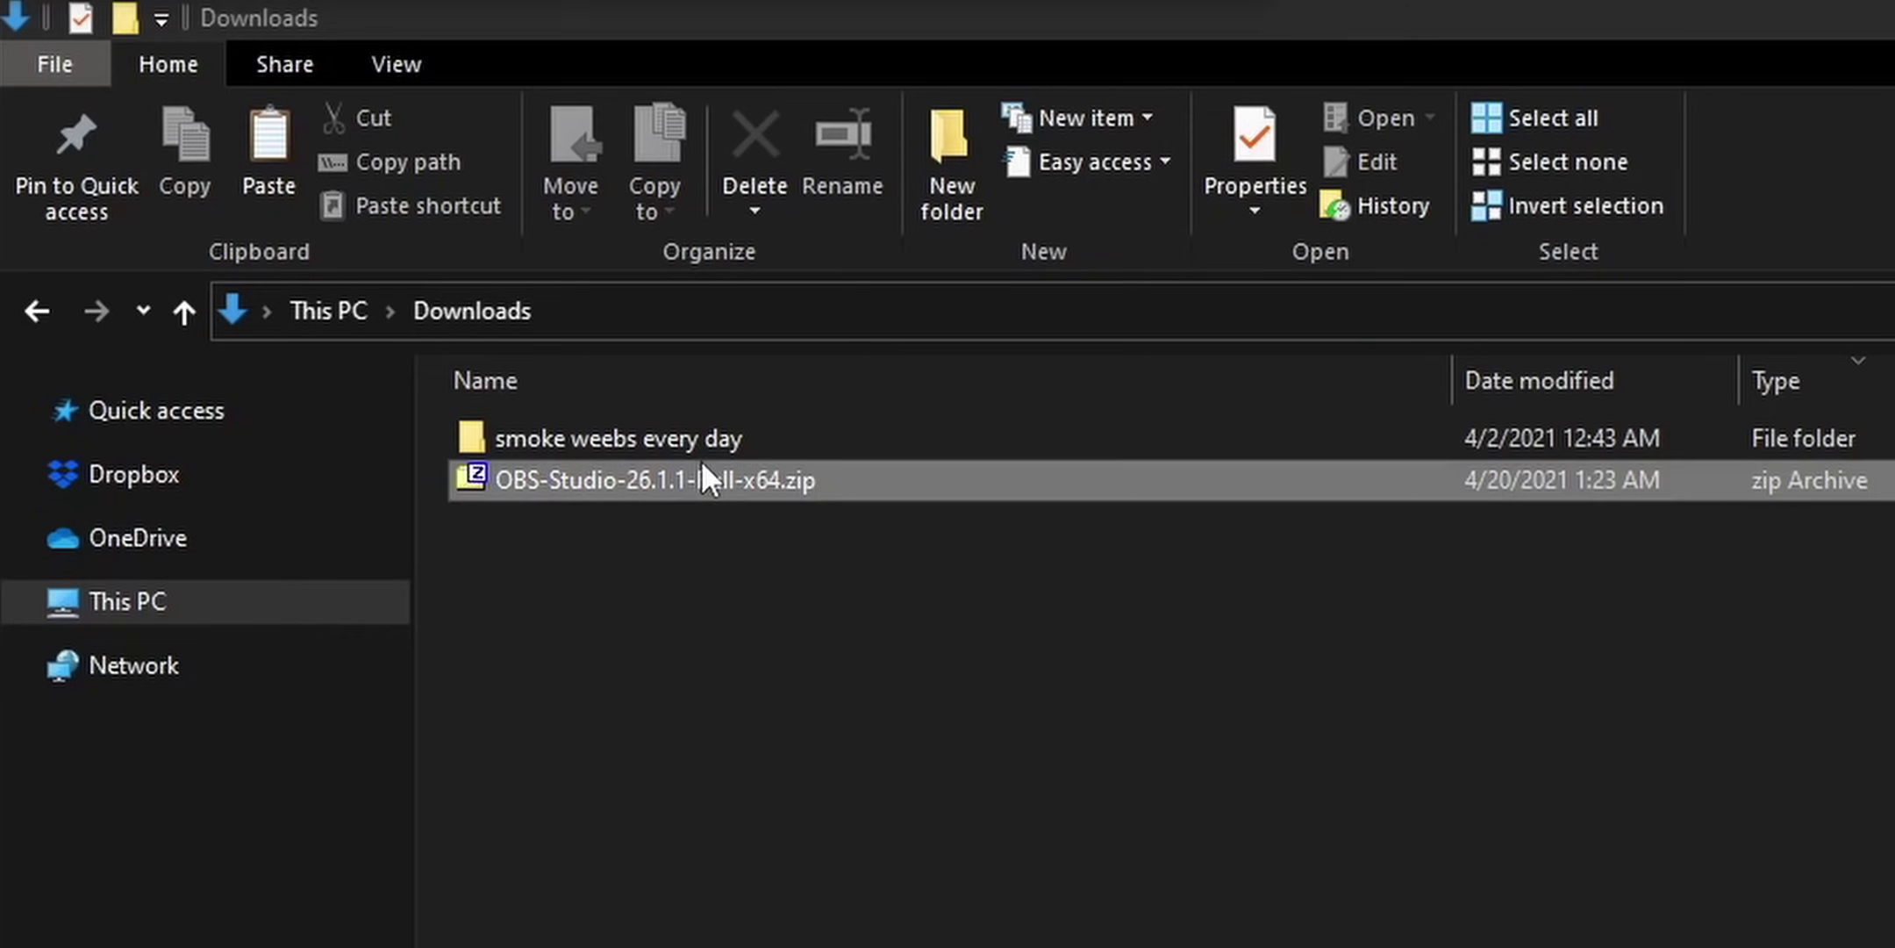
- Extract the OBS zip to OBS-Studio-26.1.1-Full-x64 and add obs_portable_mode.txt inside it
right_click(701, 462)
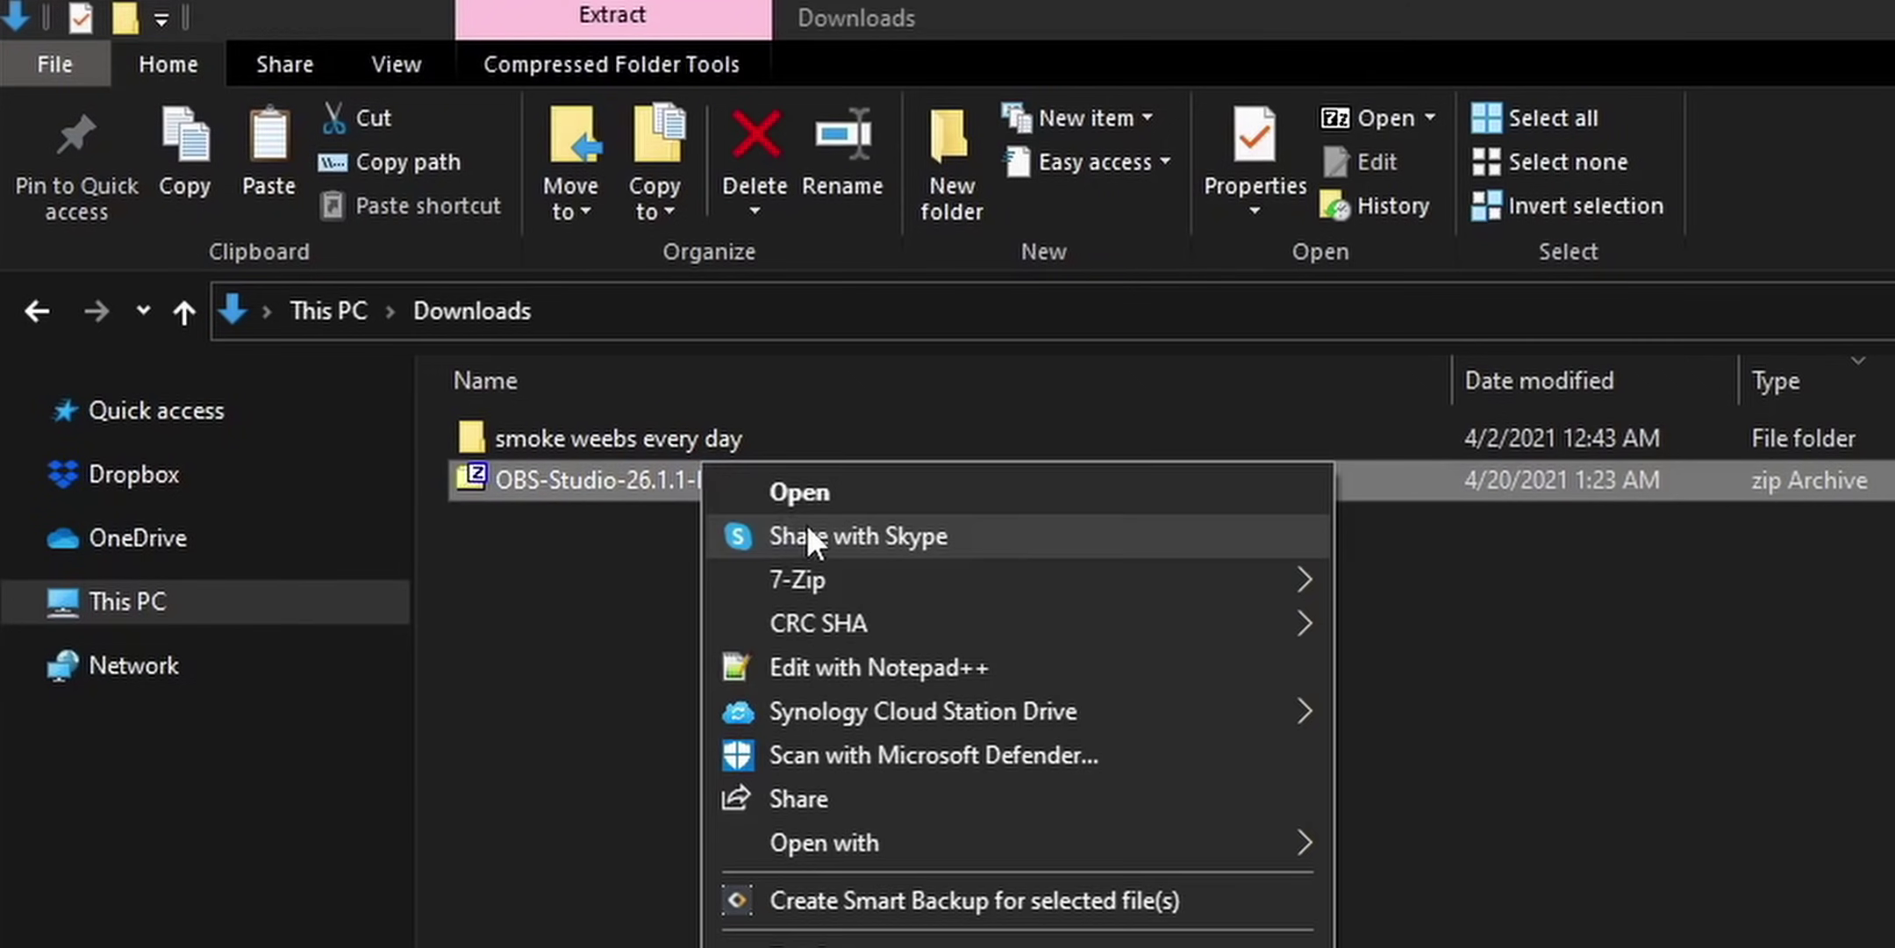
mouse_move(918, 598)
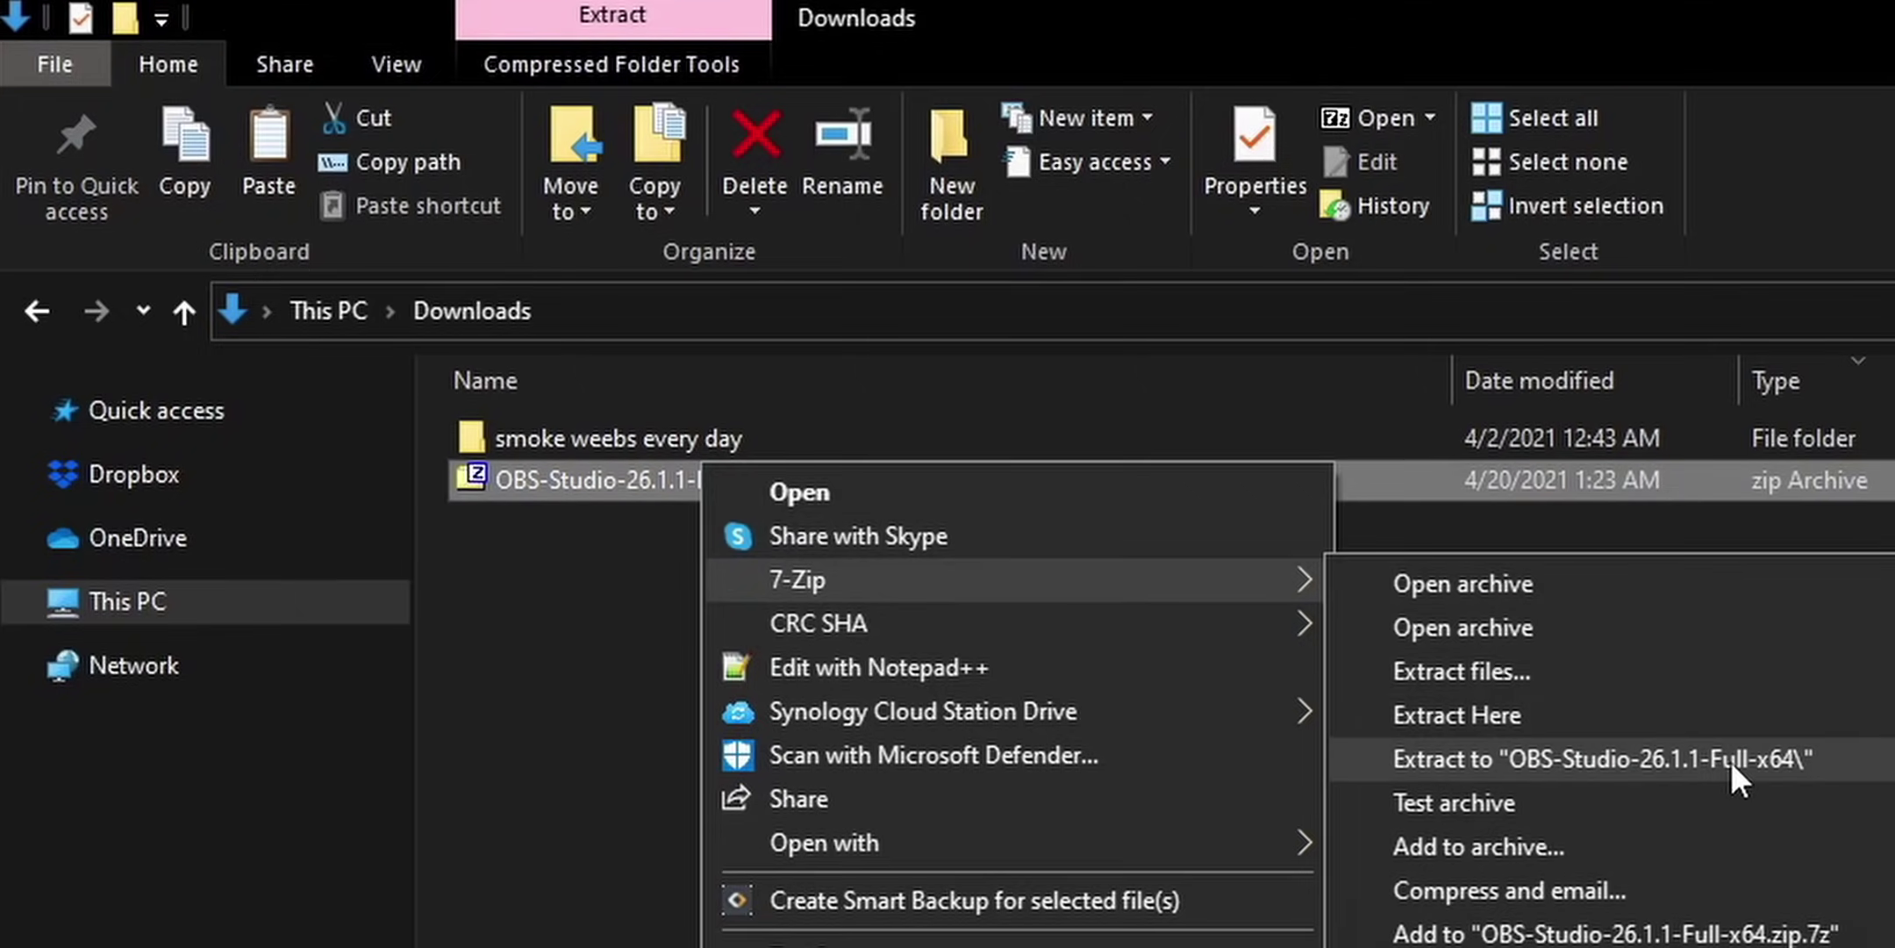
left_click(1731, 760)
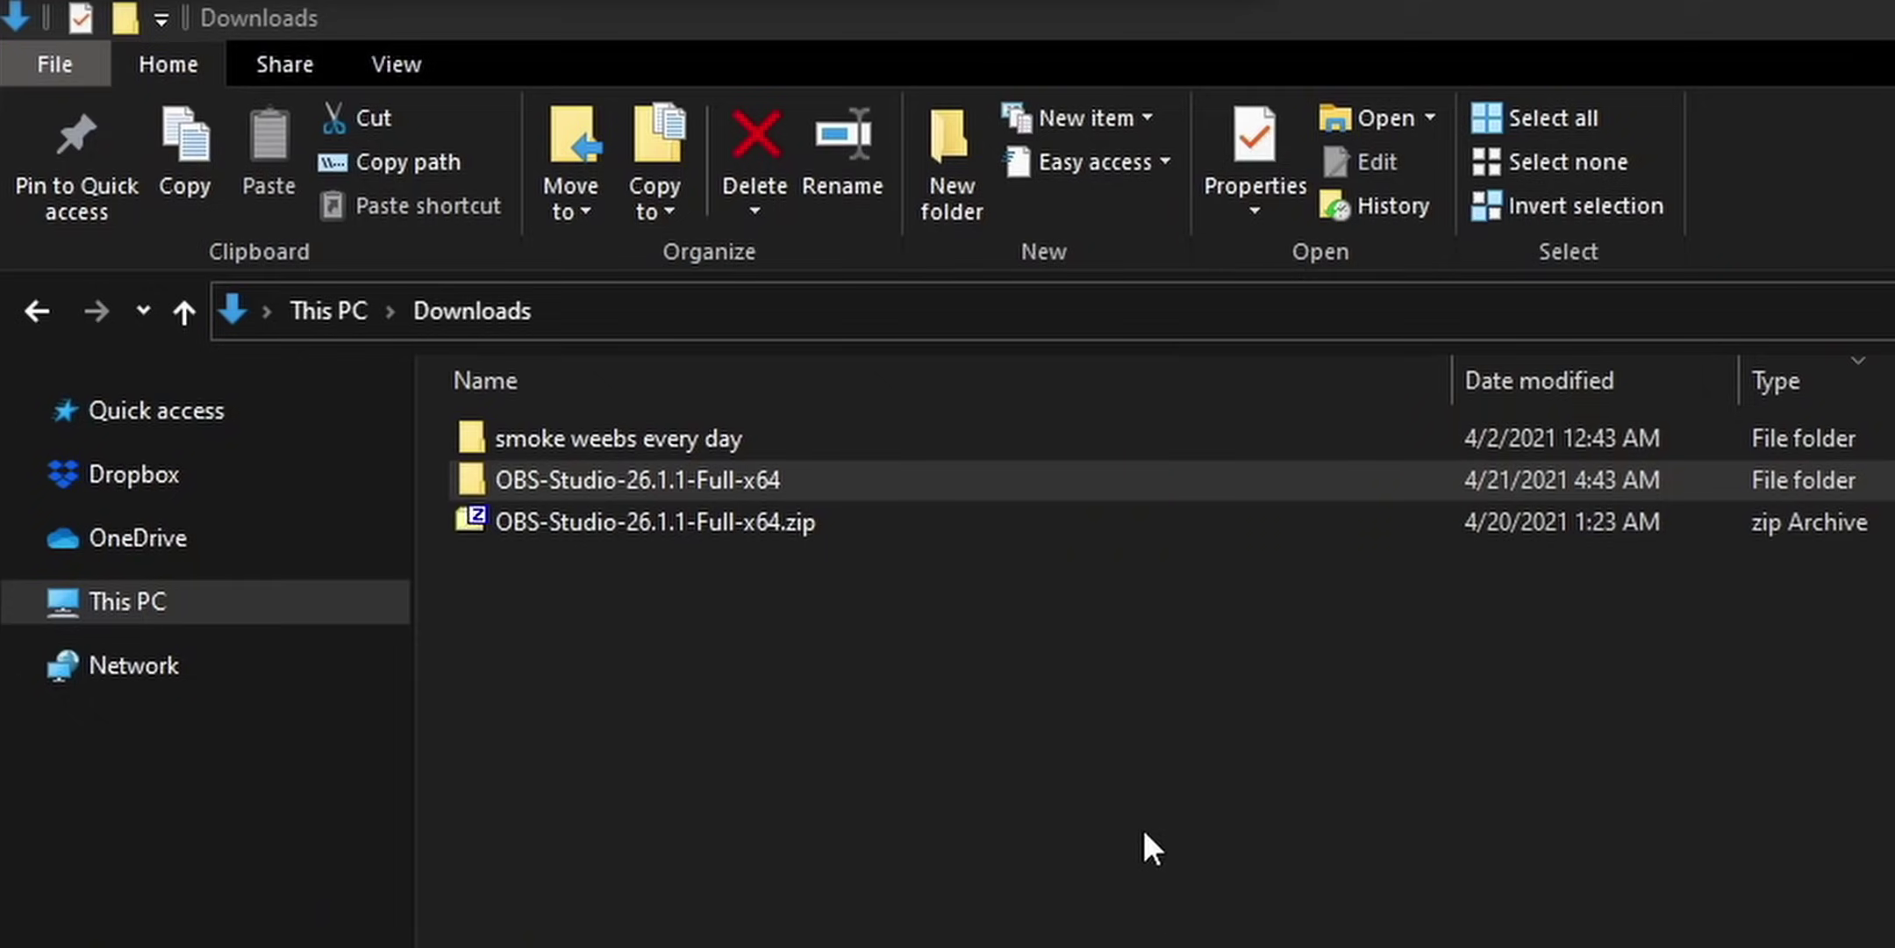
double_click(1007, 479)
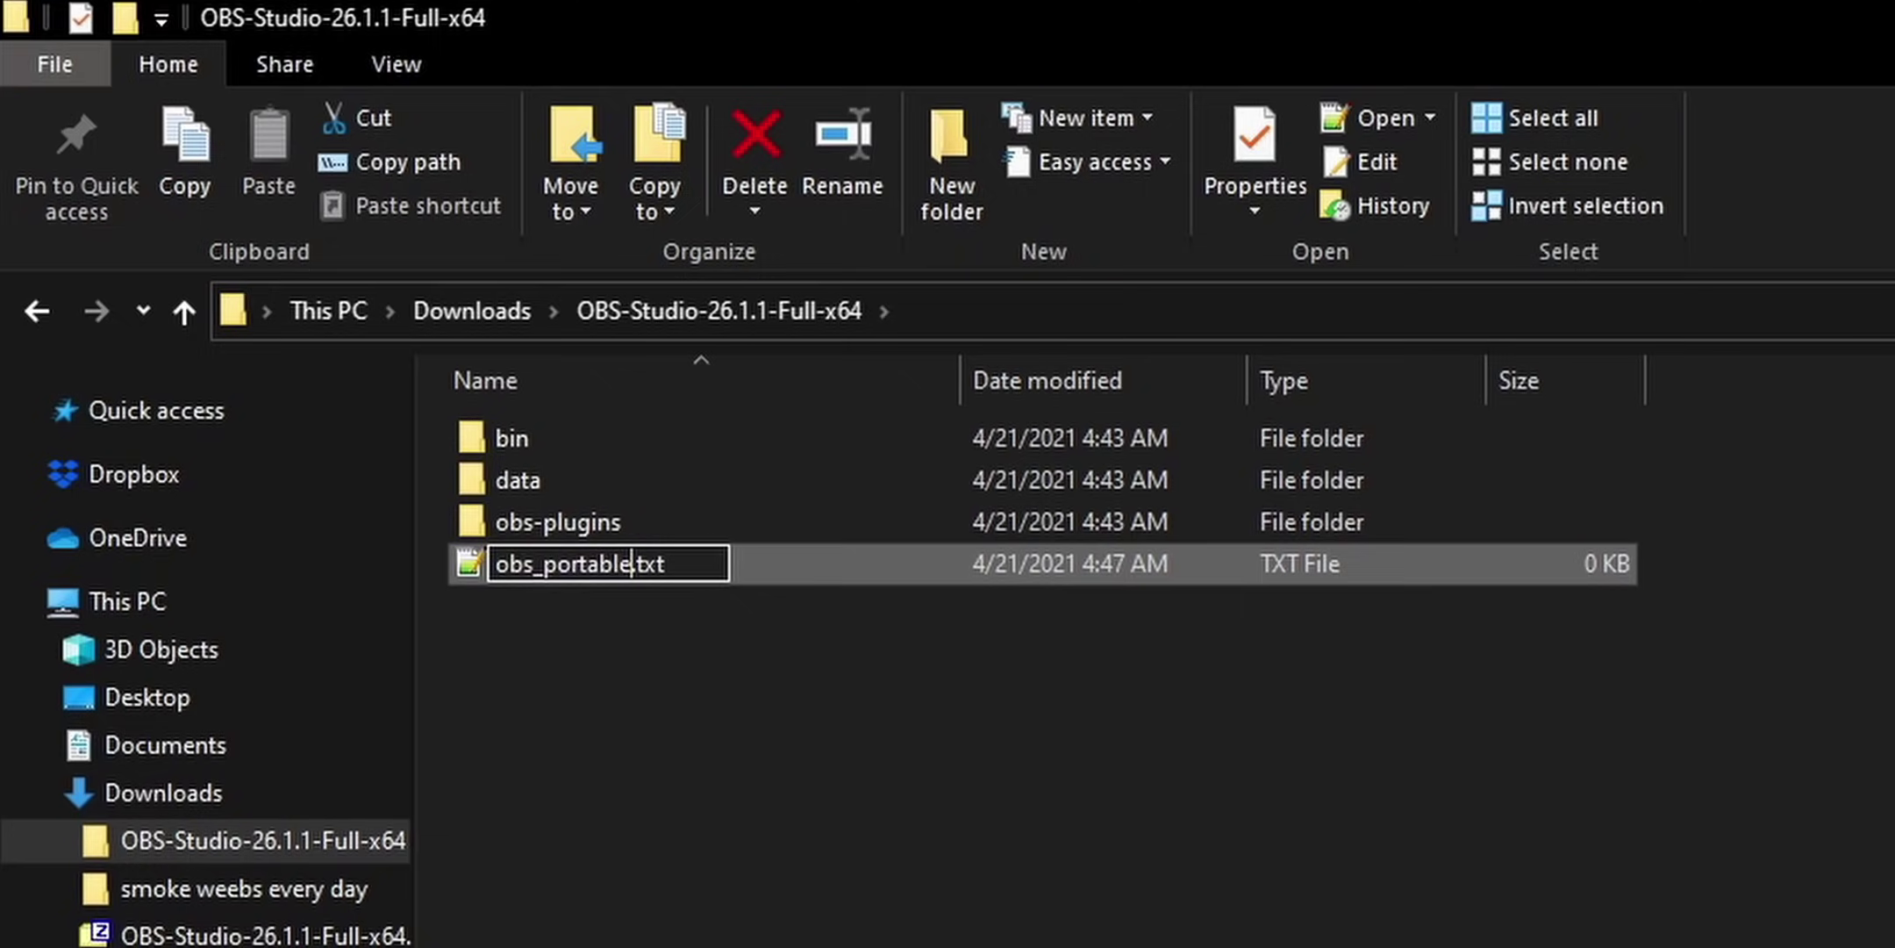
key("Return")
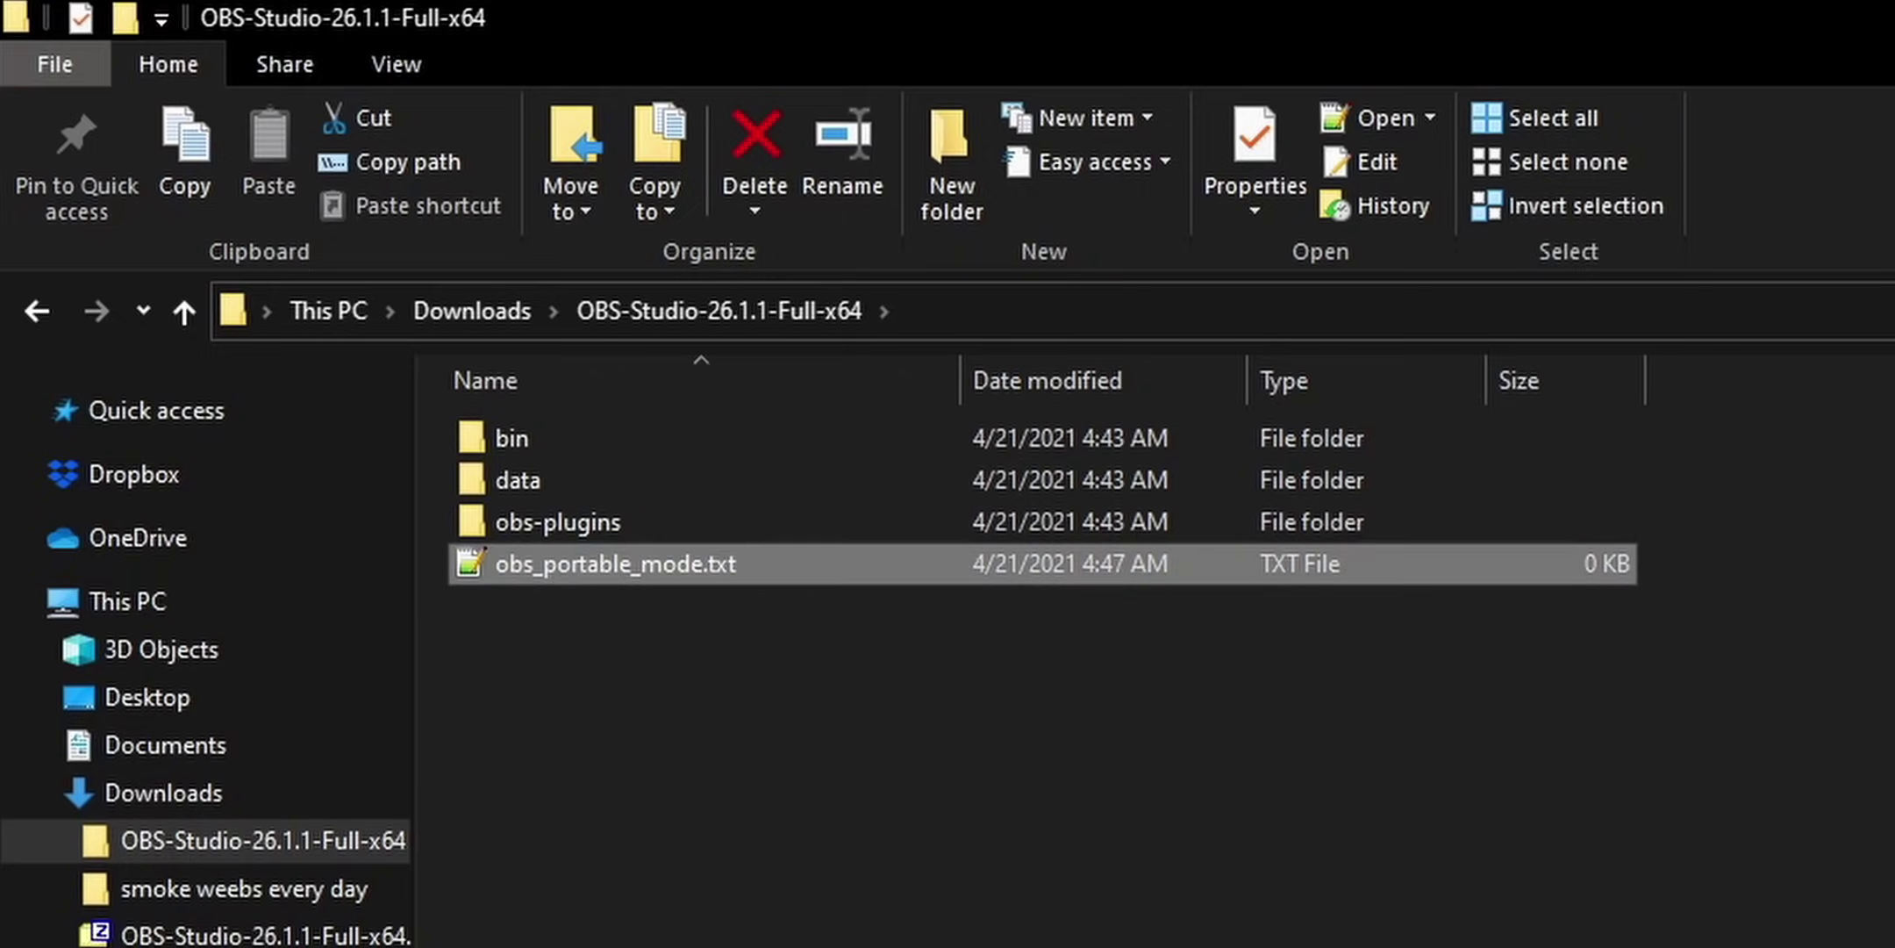
left_click_drag(735, 715, 526, 581)
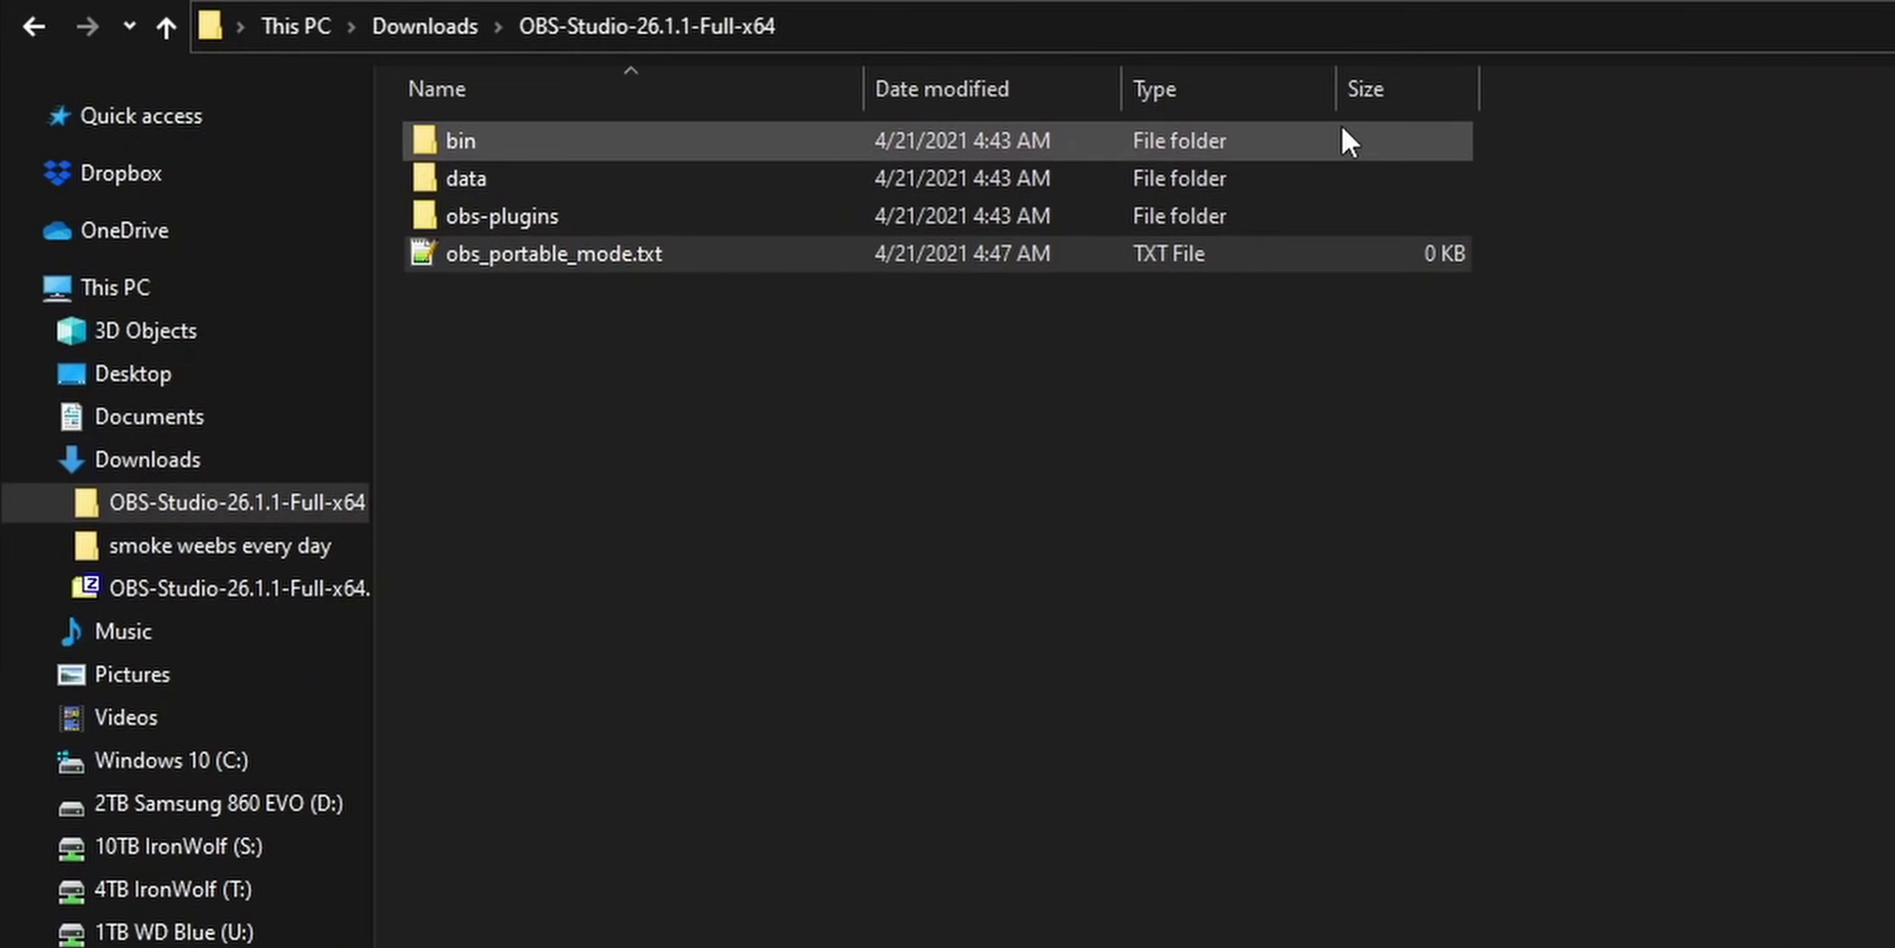
- Launch obs64.exe from bin\64bit and check the config folder it created
double_click(1343, 128)
double_click(1339, 152)
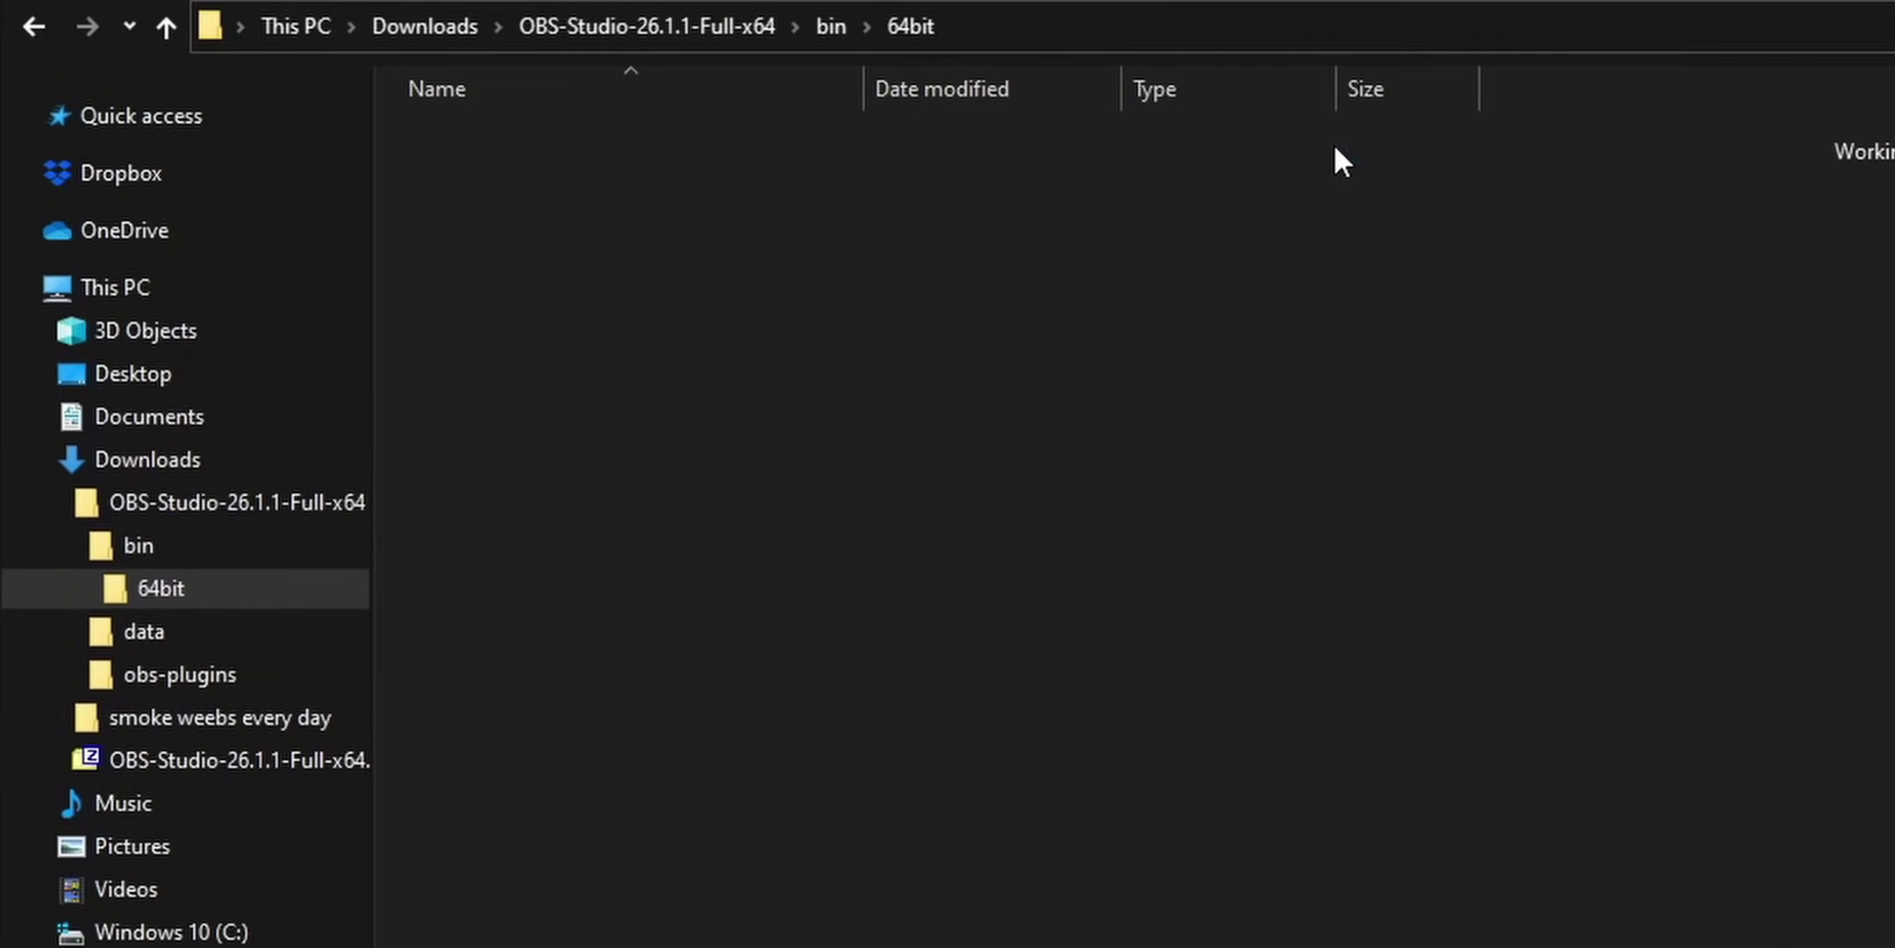
scroll(500, 859, "down", 4)
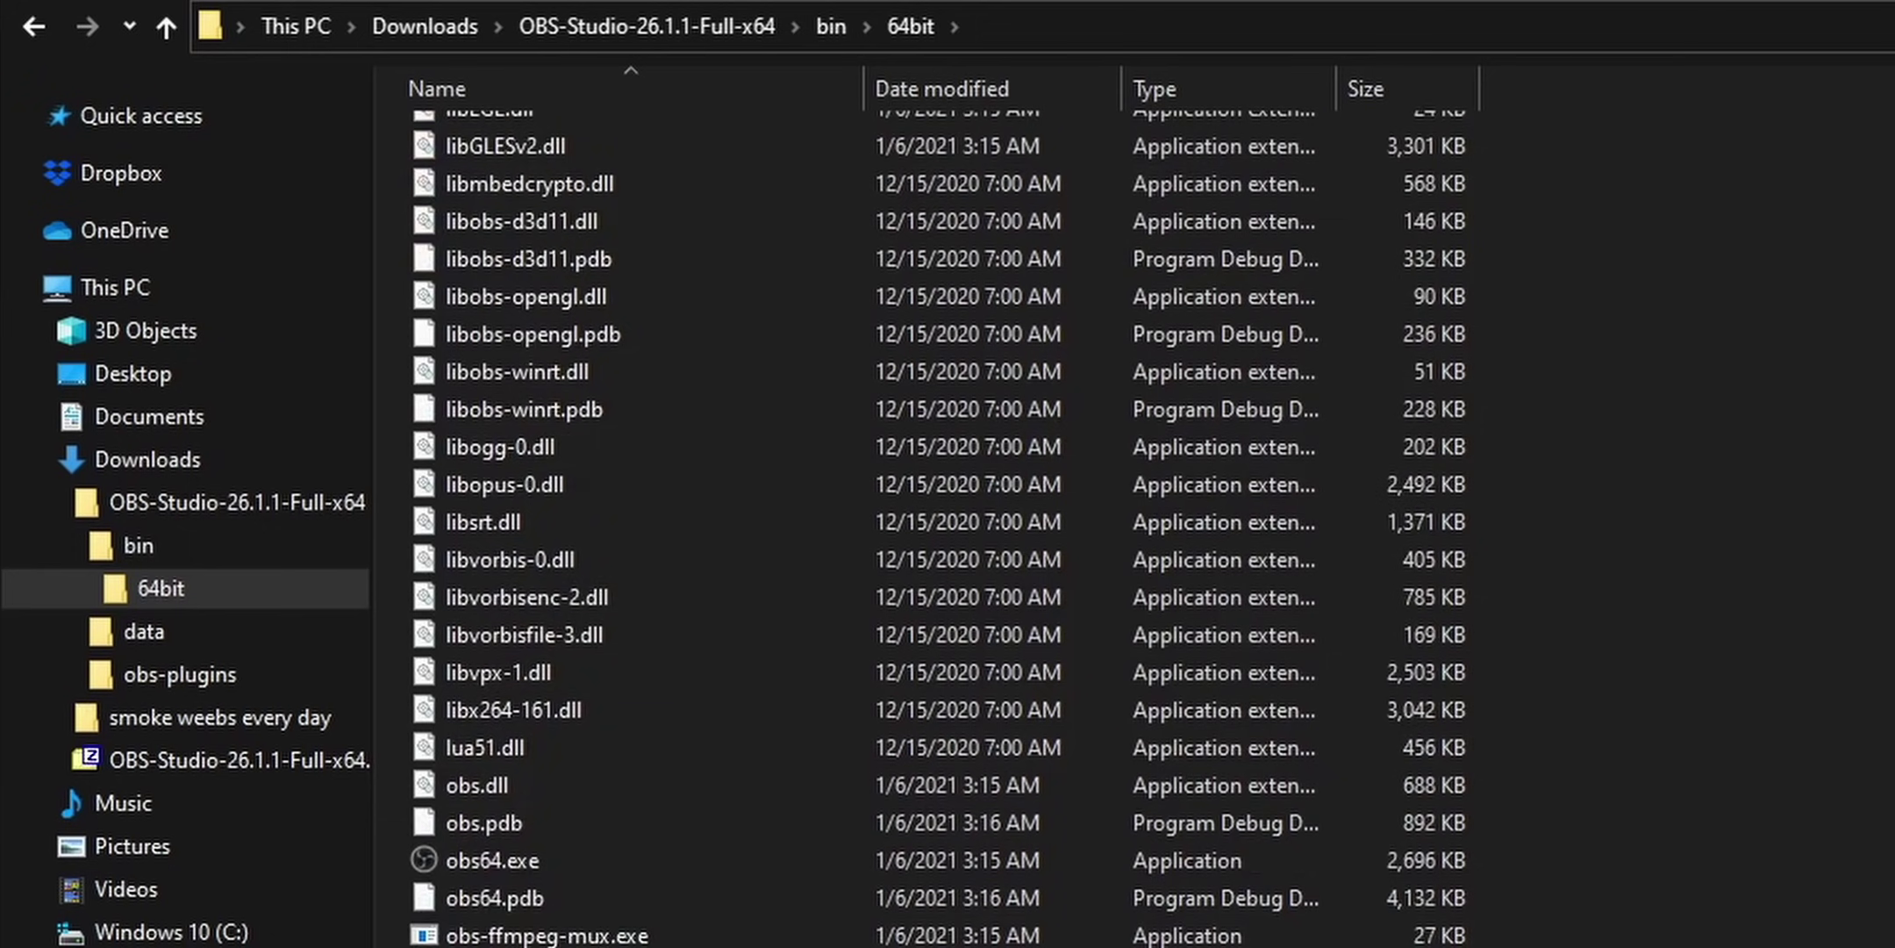
double_click(500, 859)
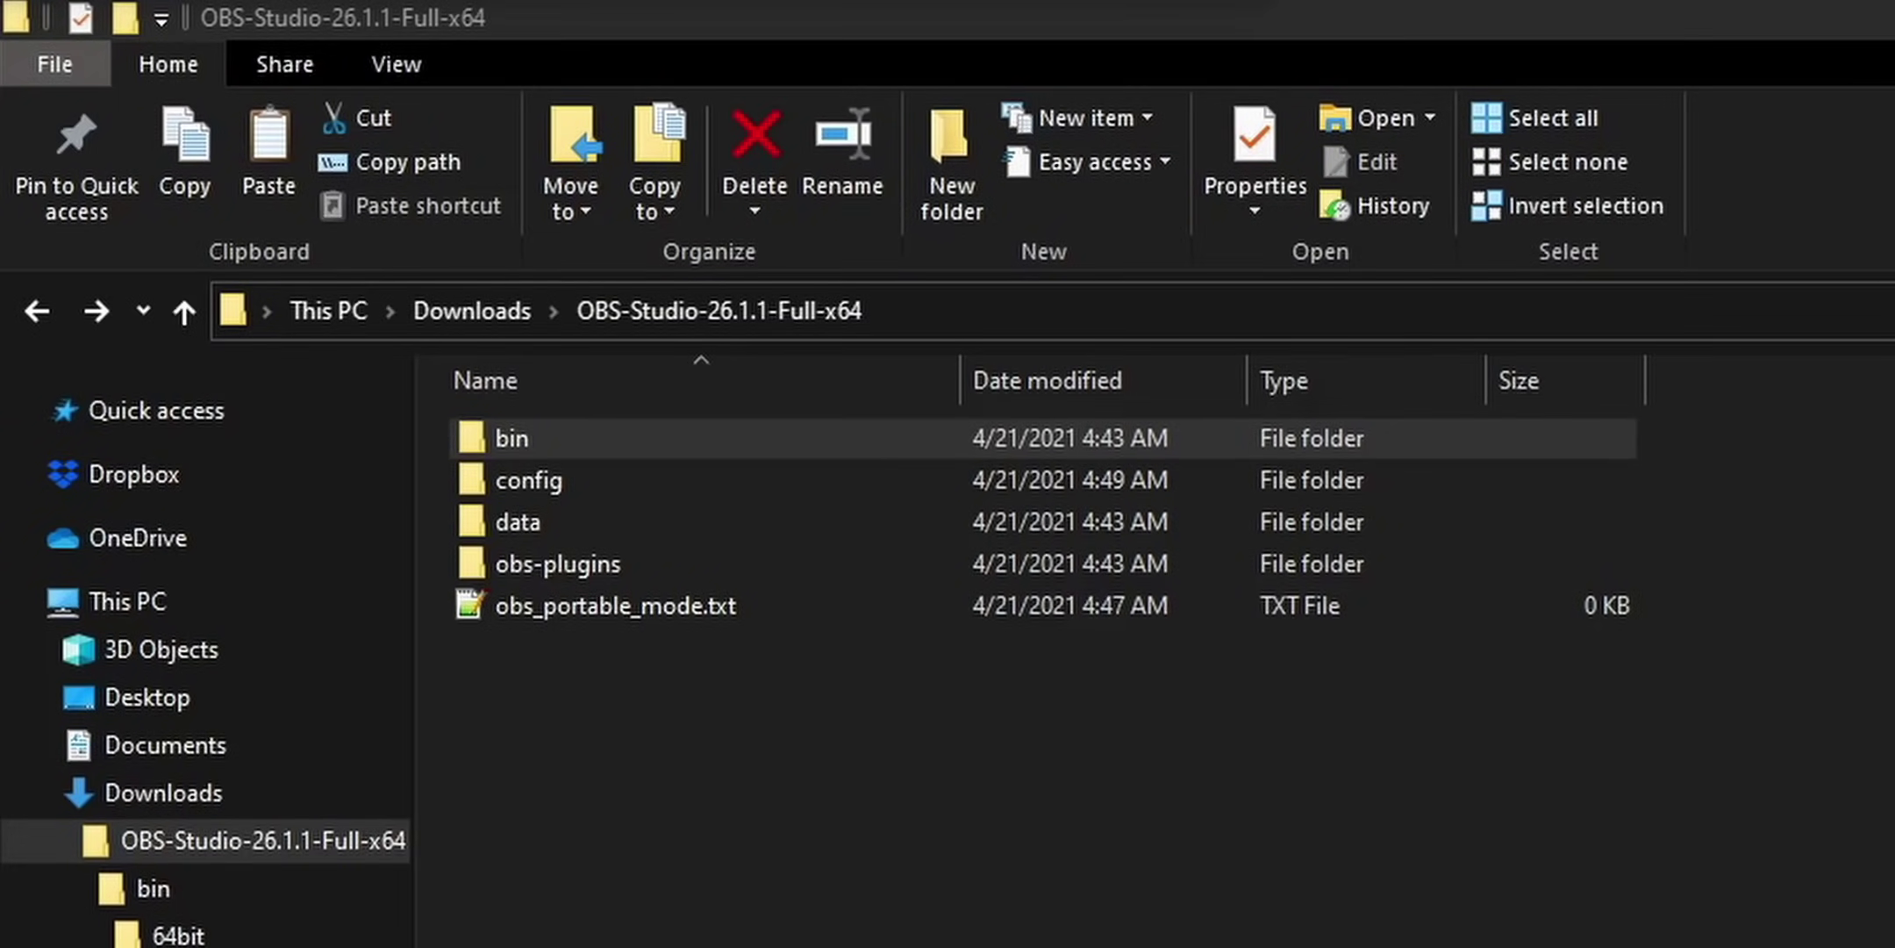
left_click(570, 474)
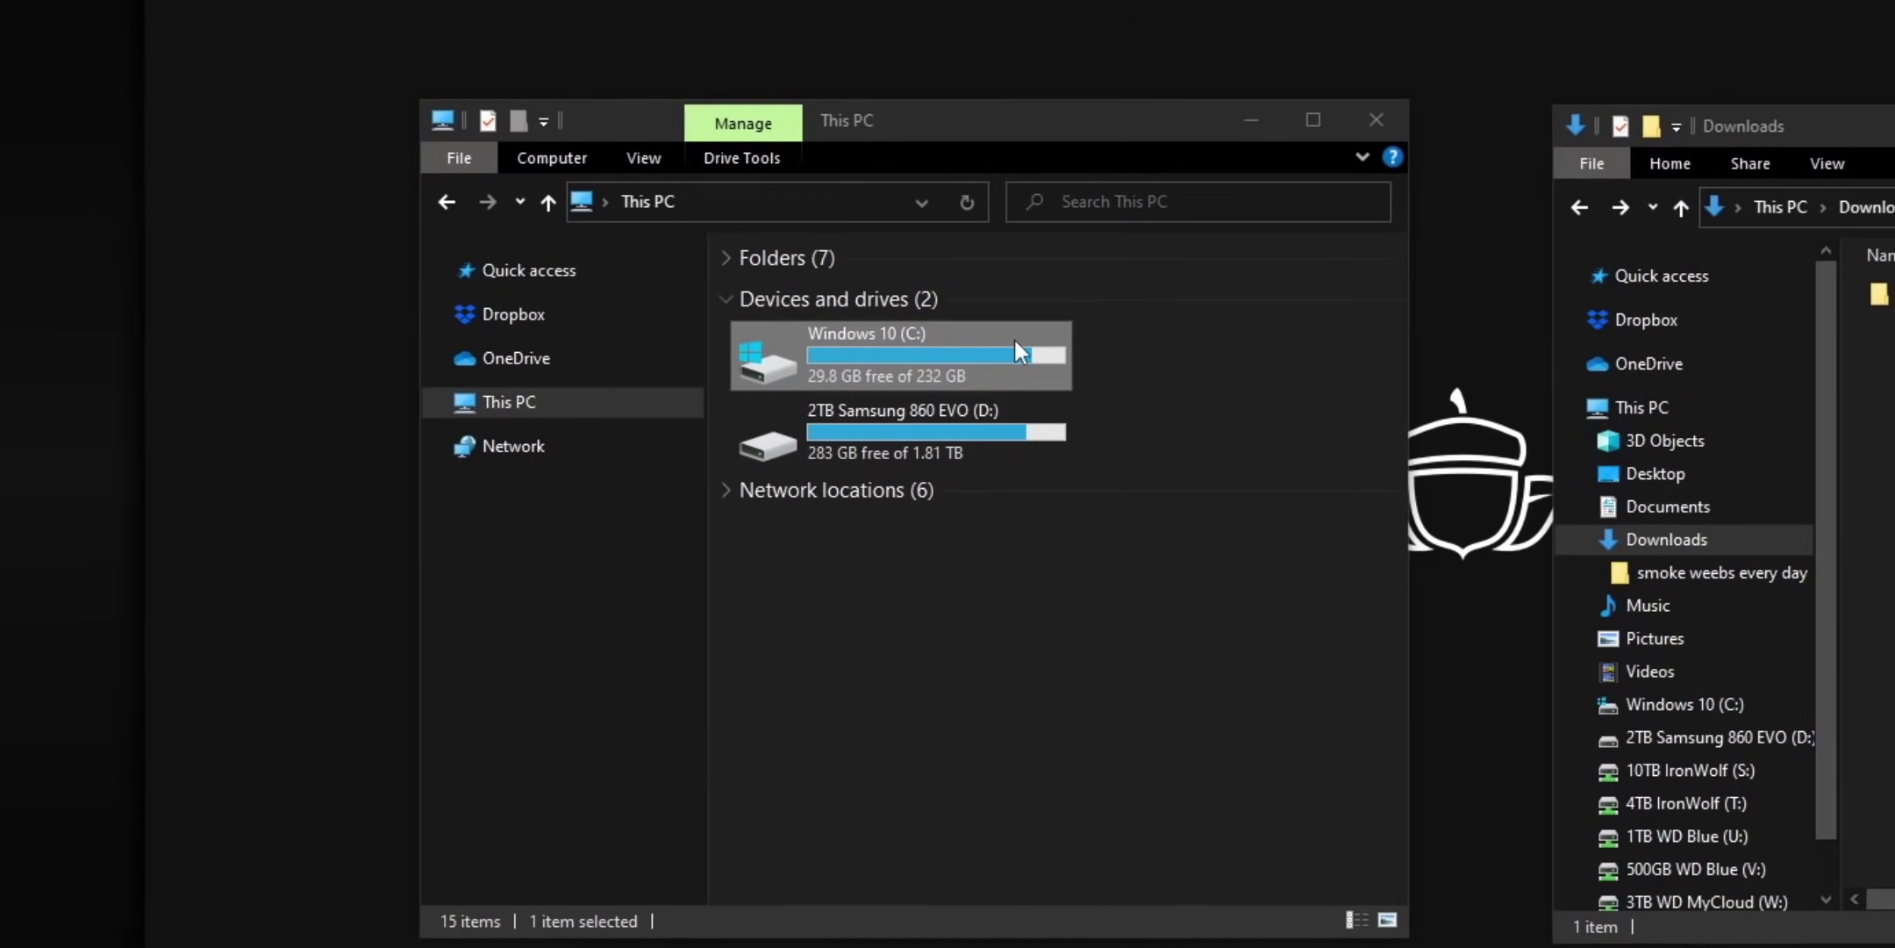
- Copy the obs-studio folder from C:\Program Files into Downloads
double_click(659, 387)
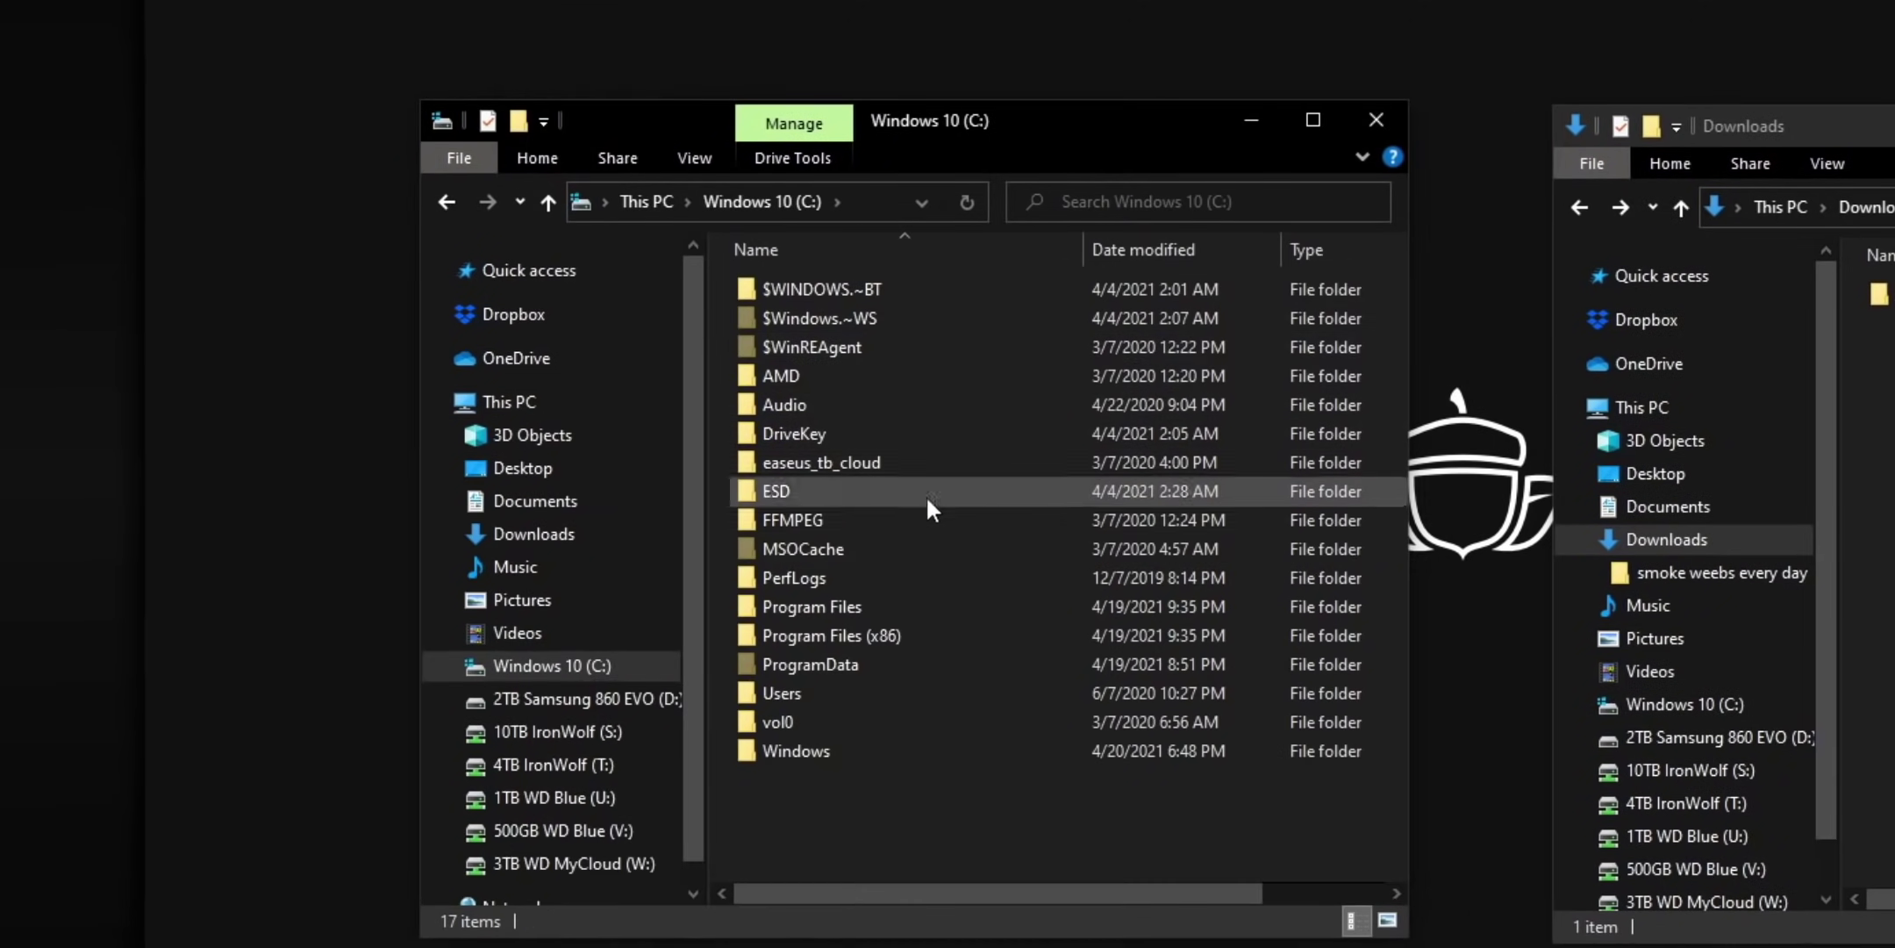
double_click(877, 604)
scroll(958, 606, "down", 10)
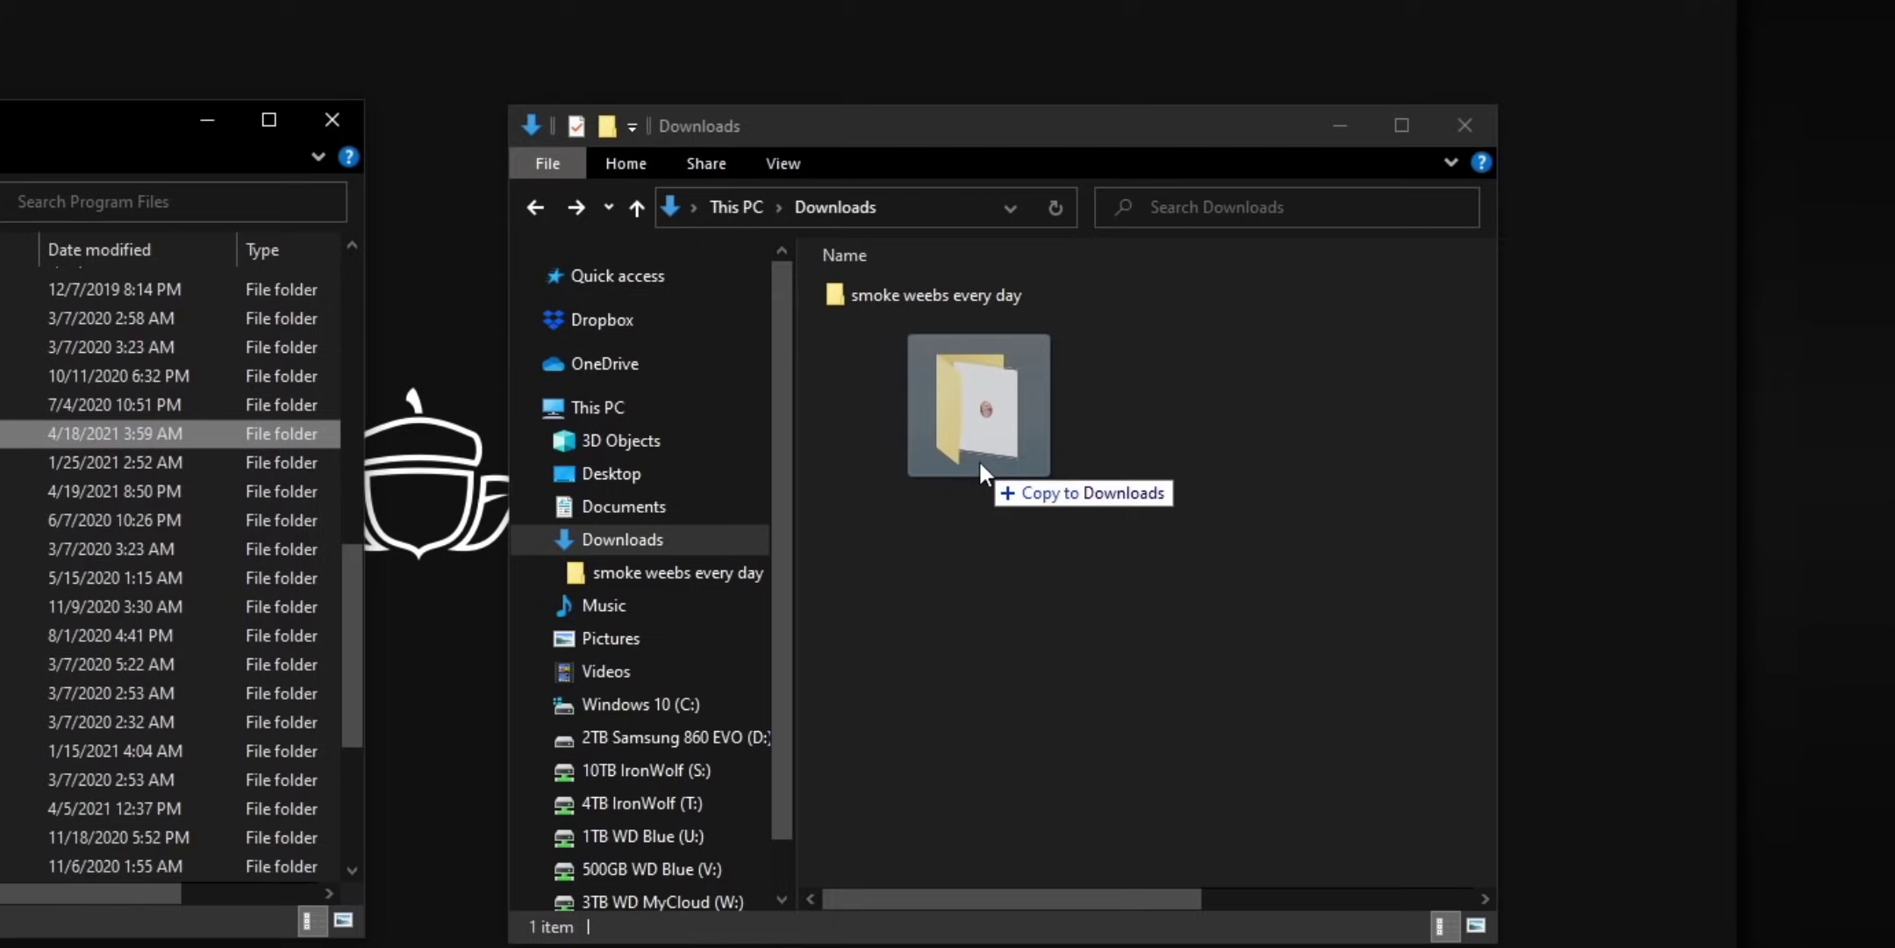
left_click_drag(979, 459, 978, 460)
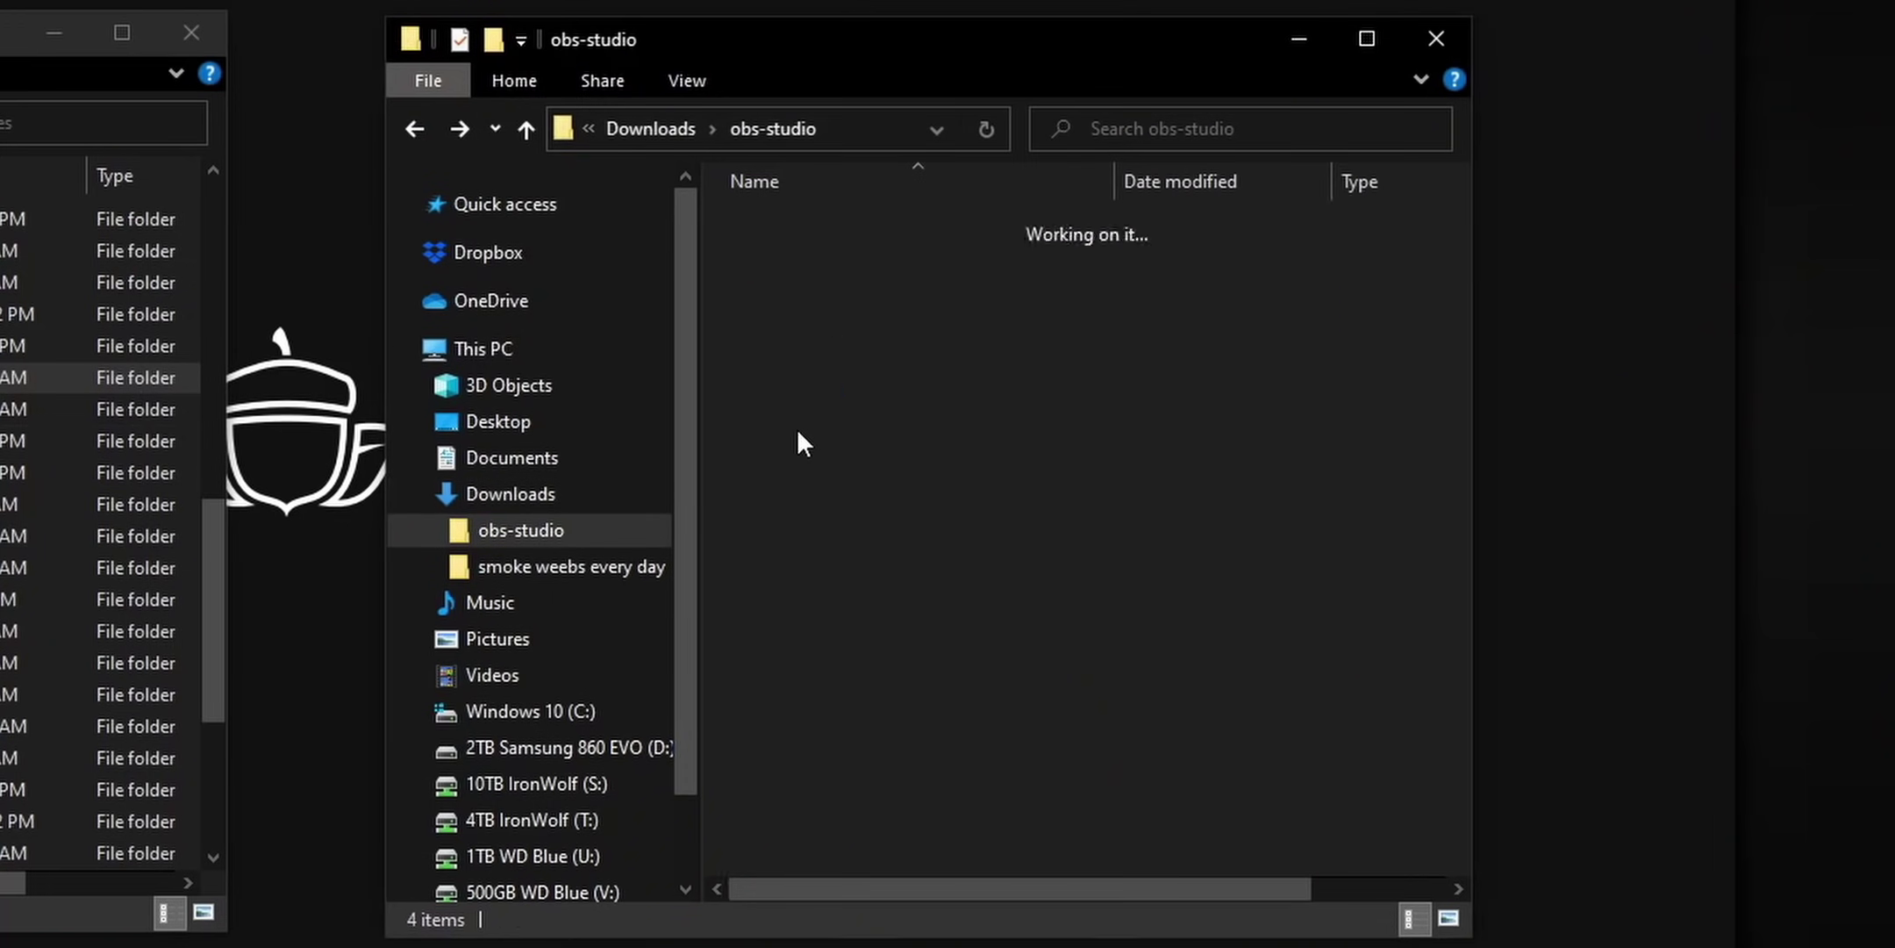
- Add obs_portable_mode.txt and an empty config folder inside the copied obs-studio folder
right_click(803, 496)
mouse_move(926, 896)
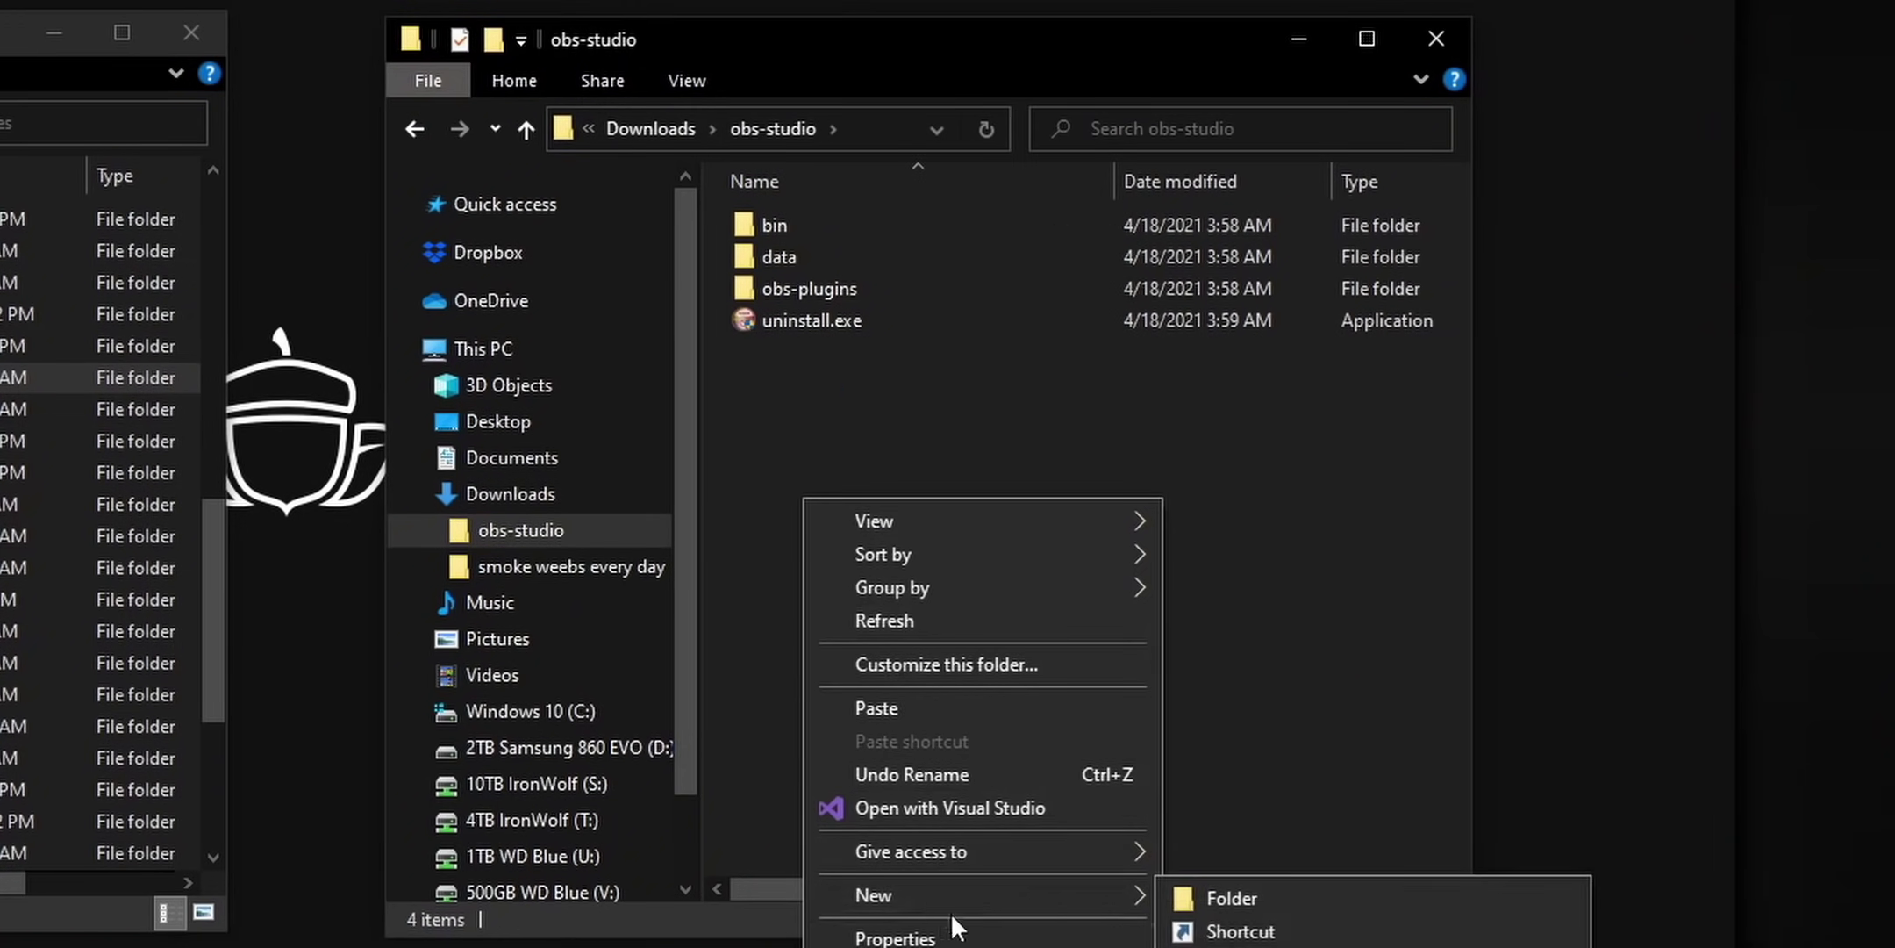
left_click(1246, 947)
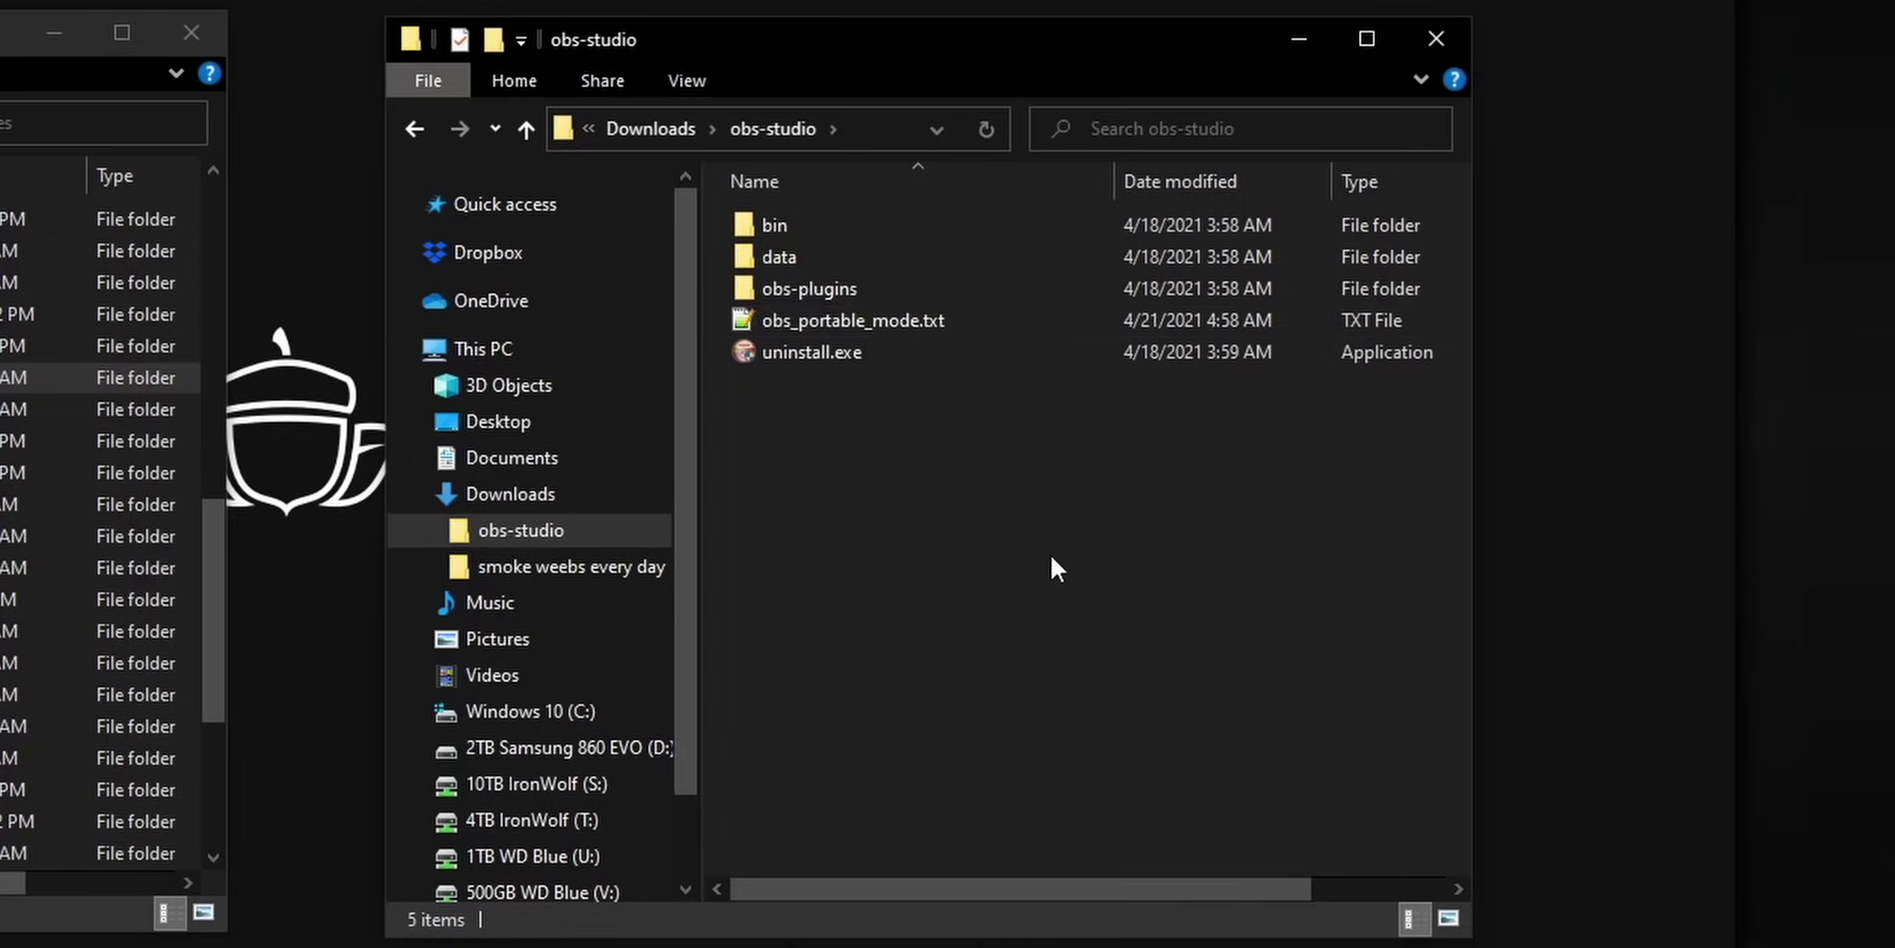
key("ctrl+shift+n")
type("config")
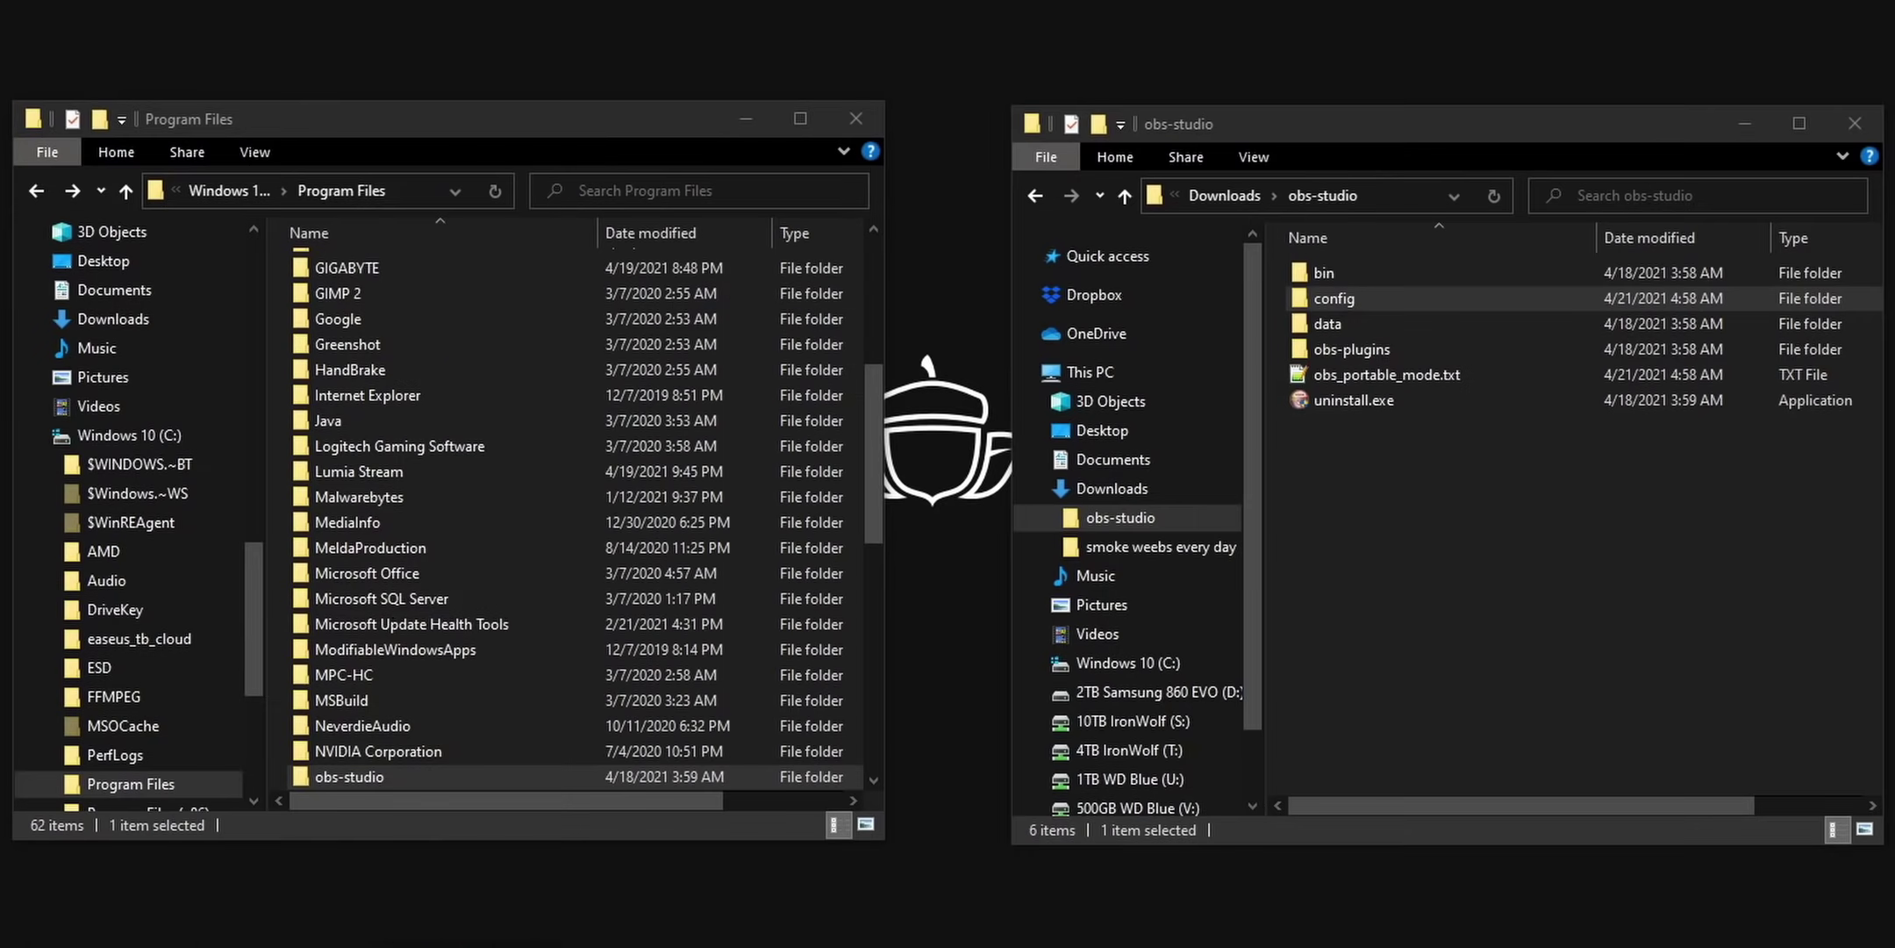
left_click(408, 188)
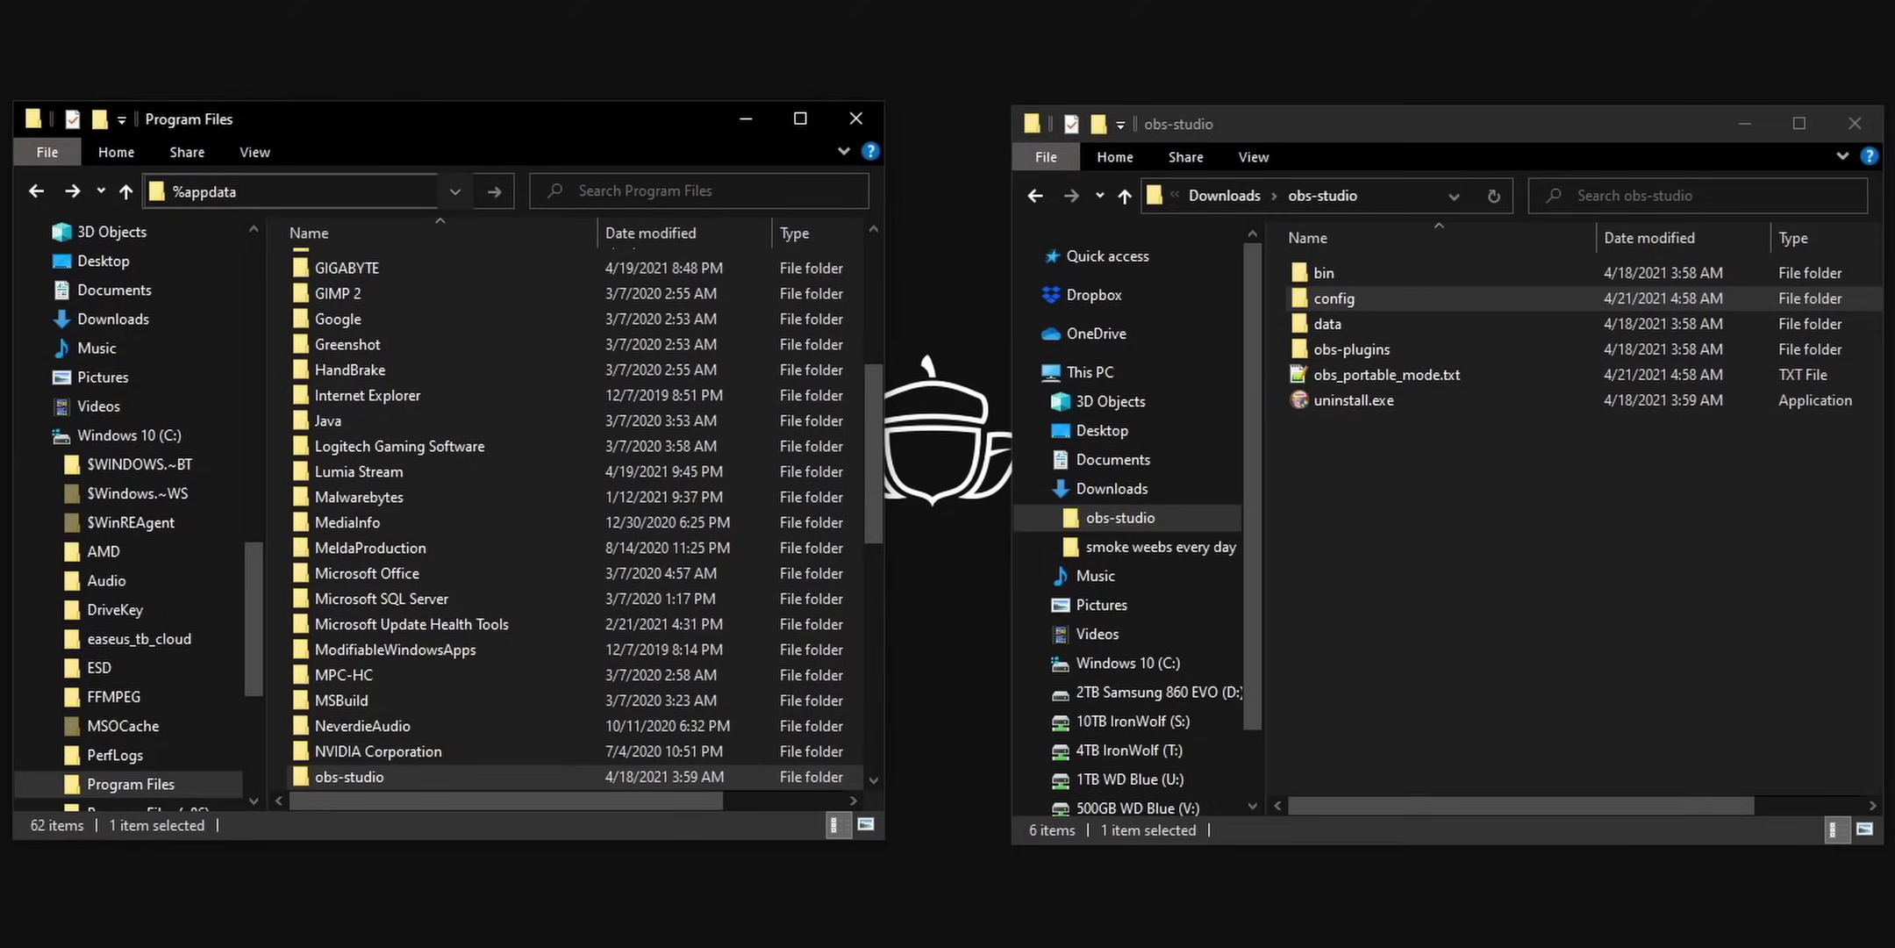
- Go to %appdata% and drag Roaming\obs-studio into the portable copy's config folder
key("Return")
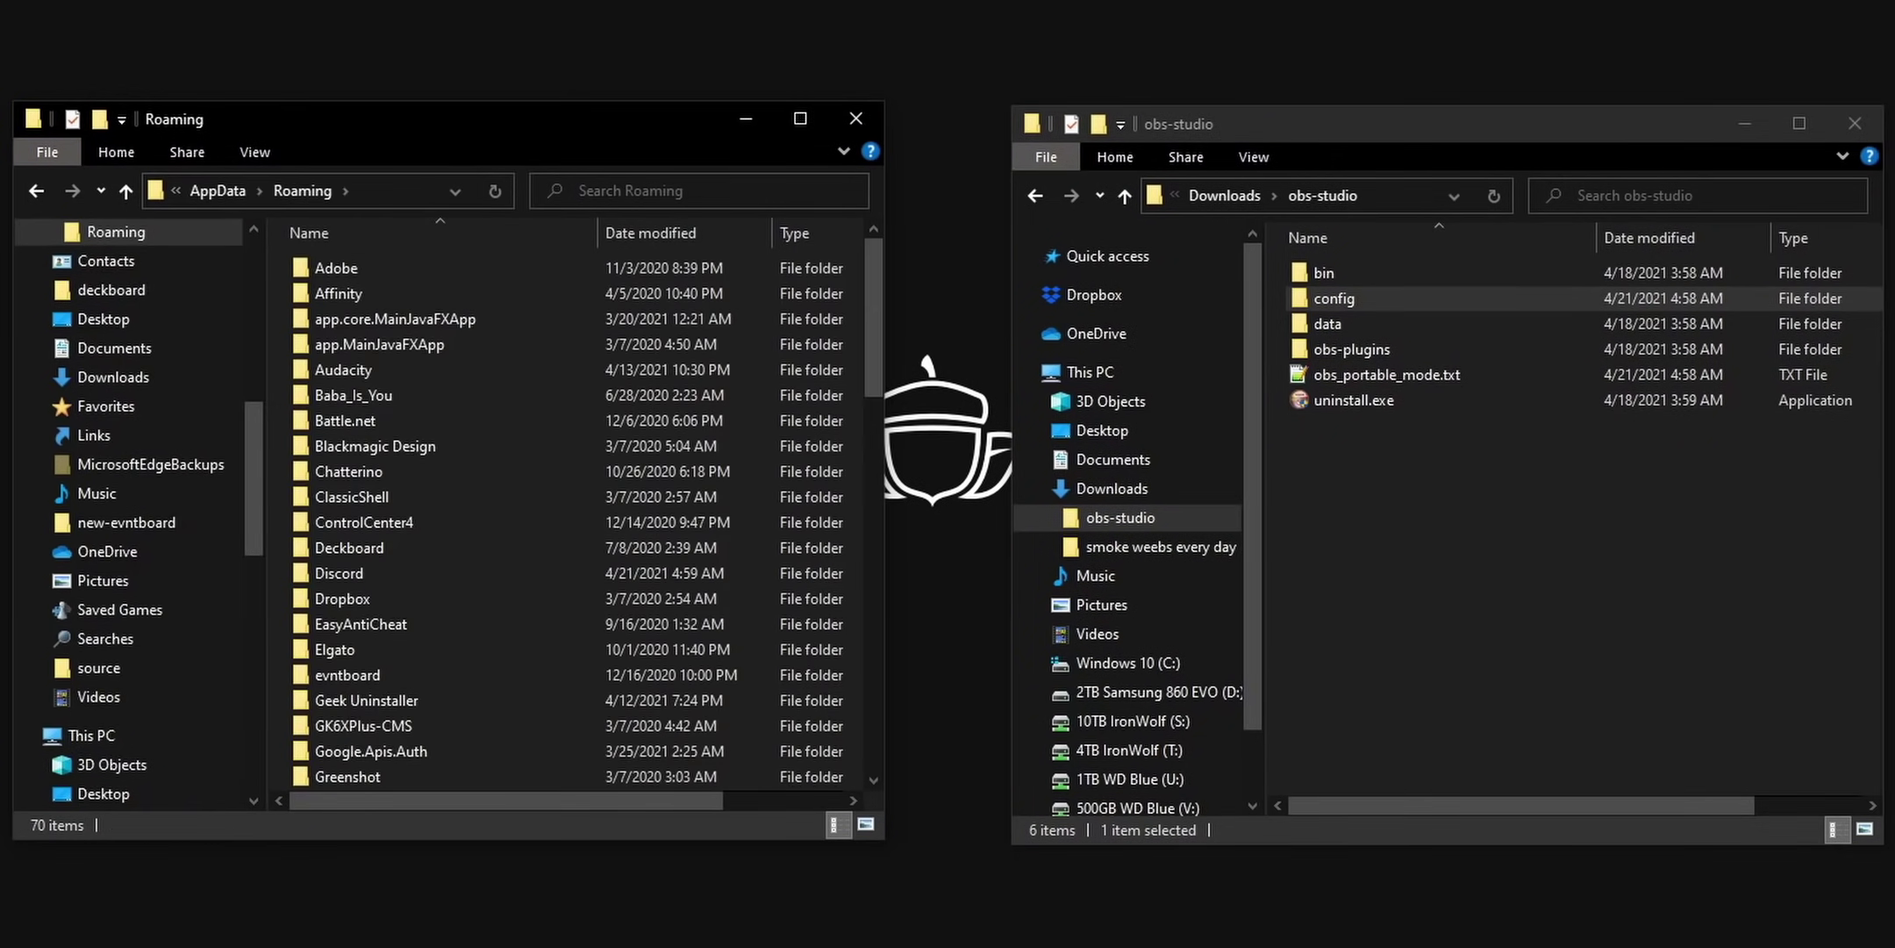
scroll(618, 585, "down", 6)
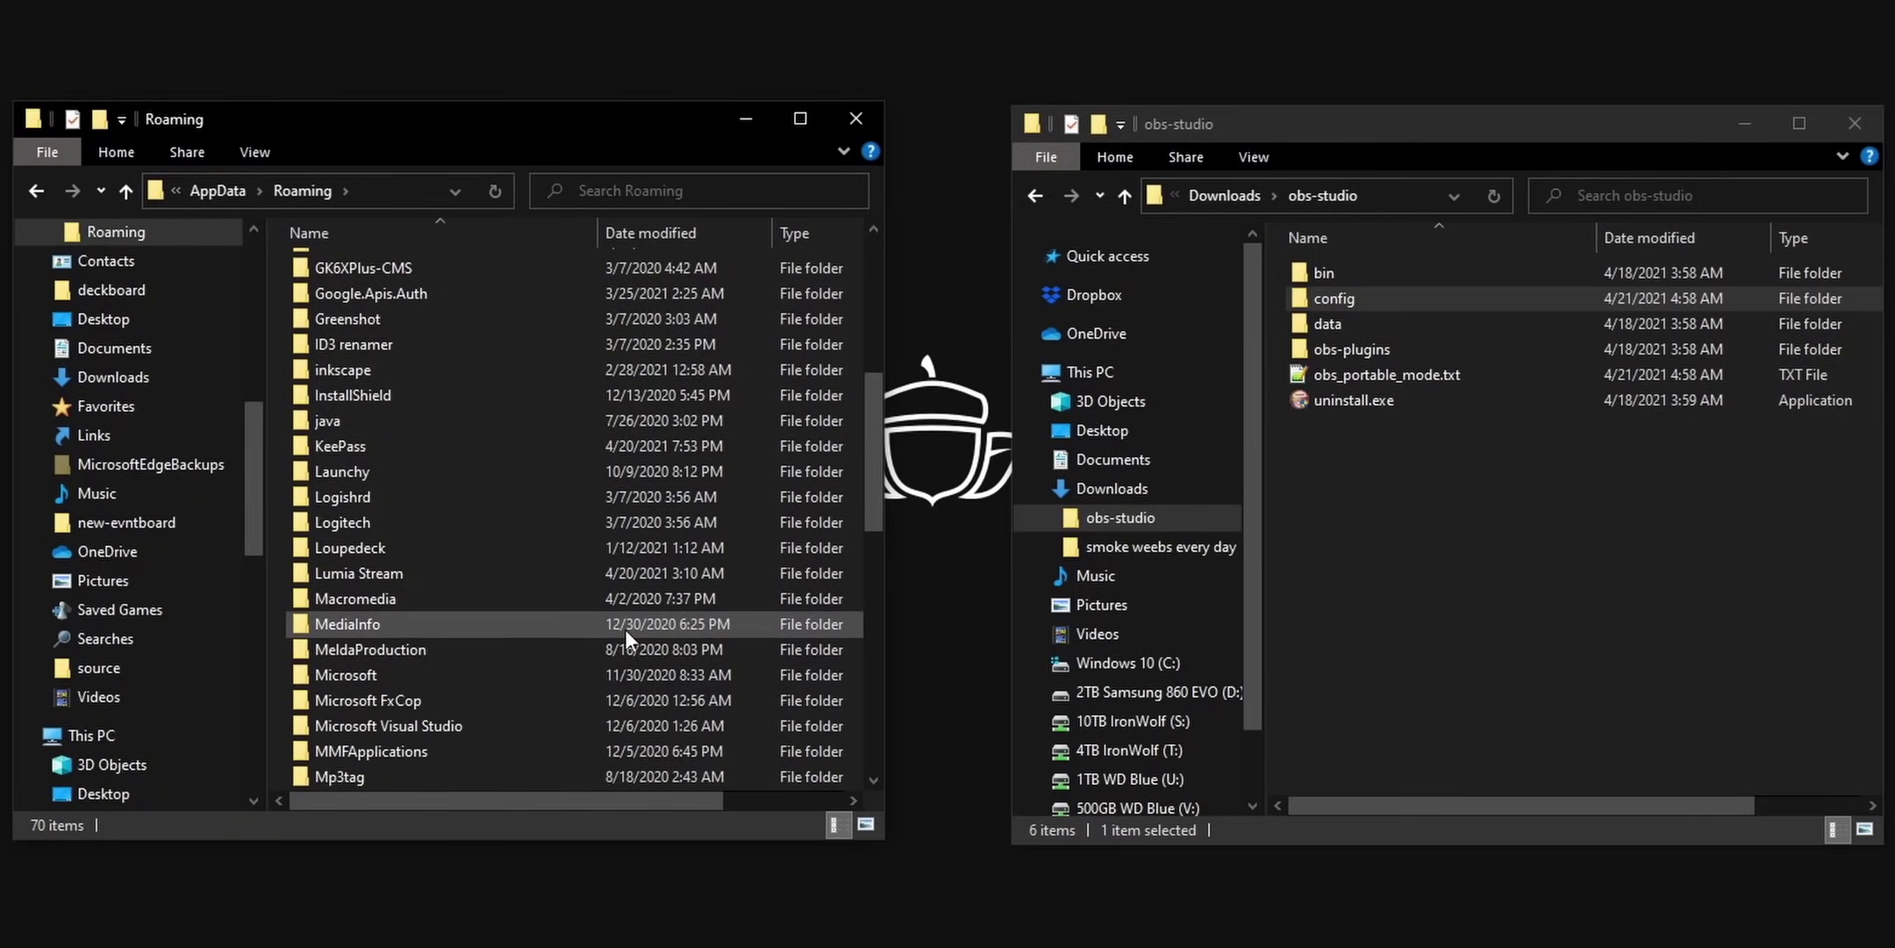
scroll(614, 631, "down", 3)
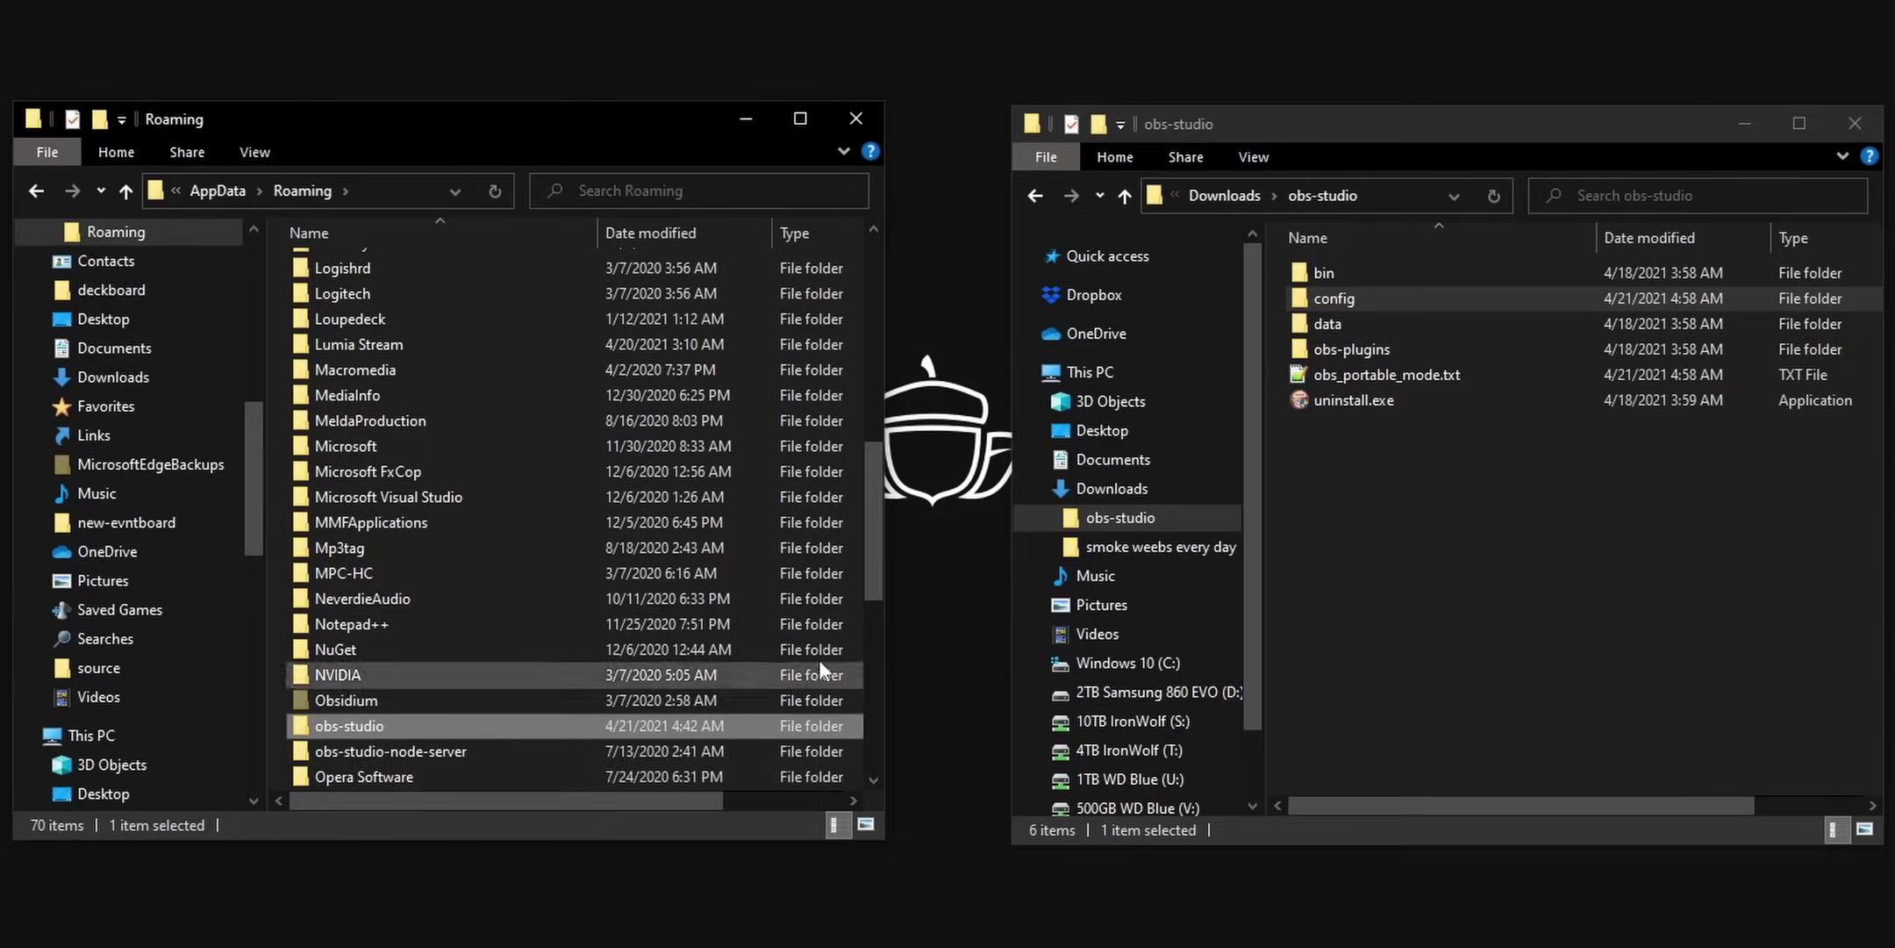
double_click(1434, 297)
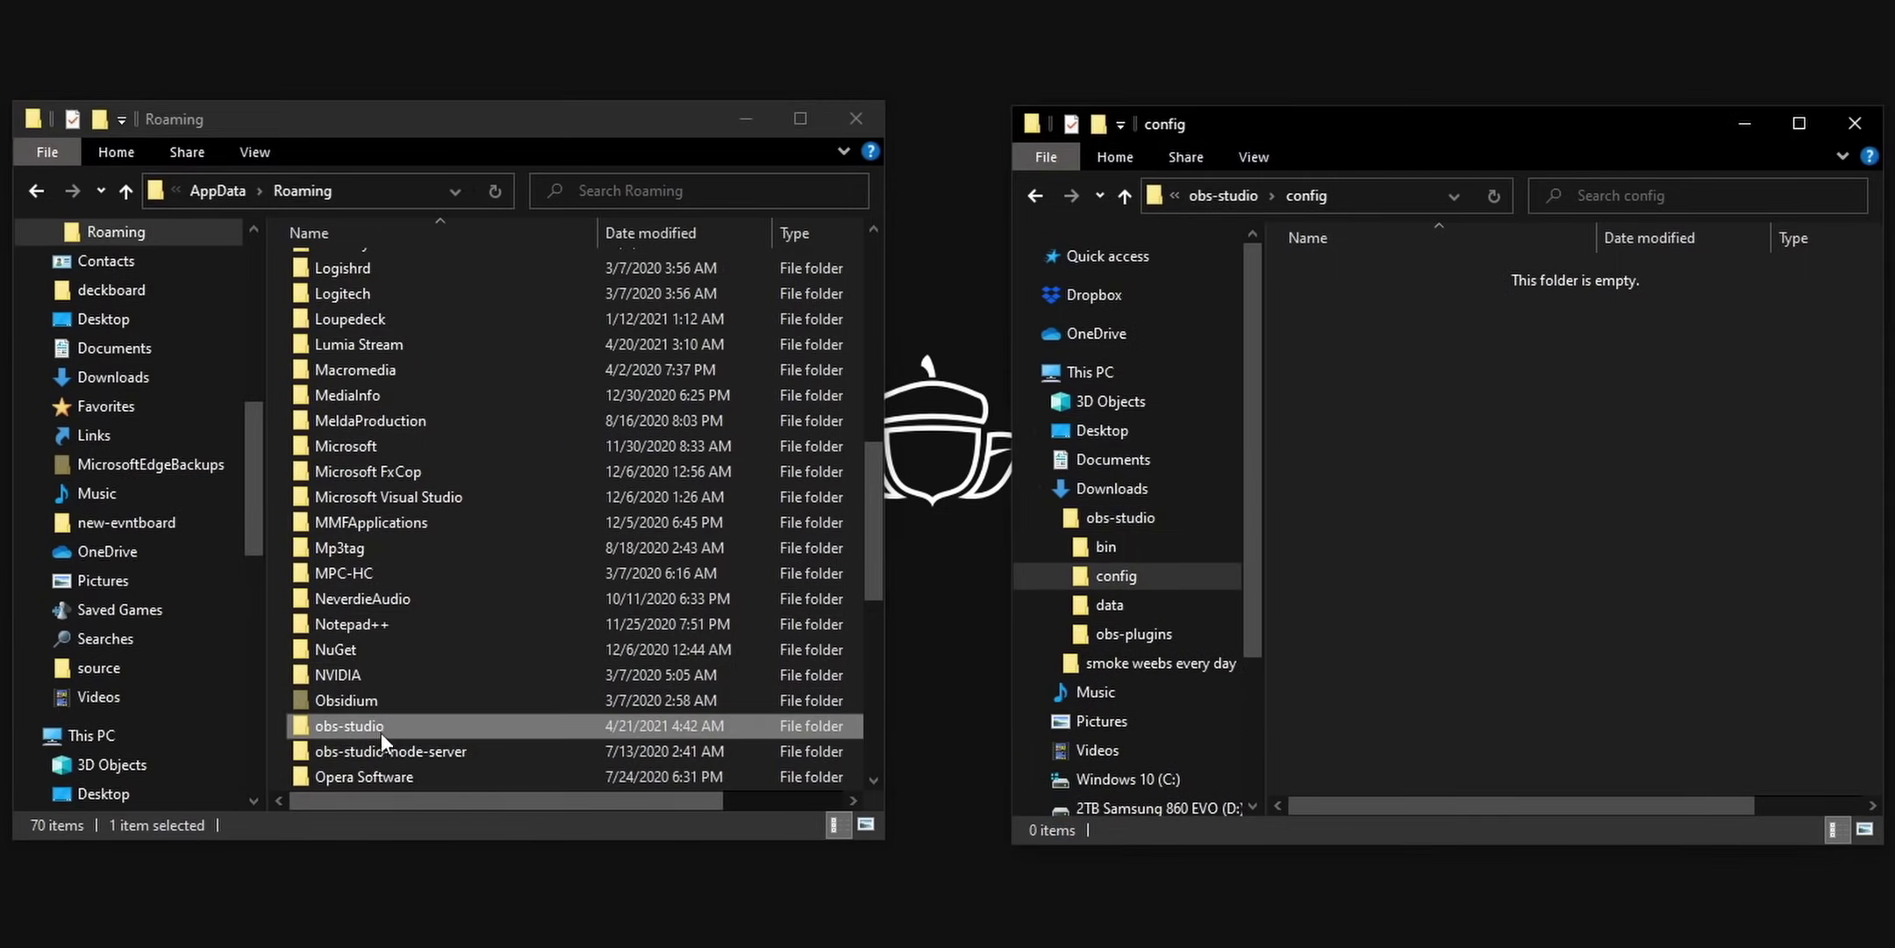
left_click_drag(386, 732, 1509, 445)
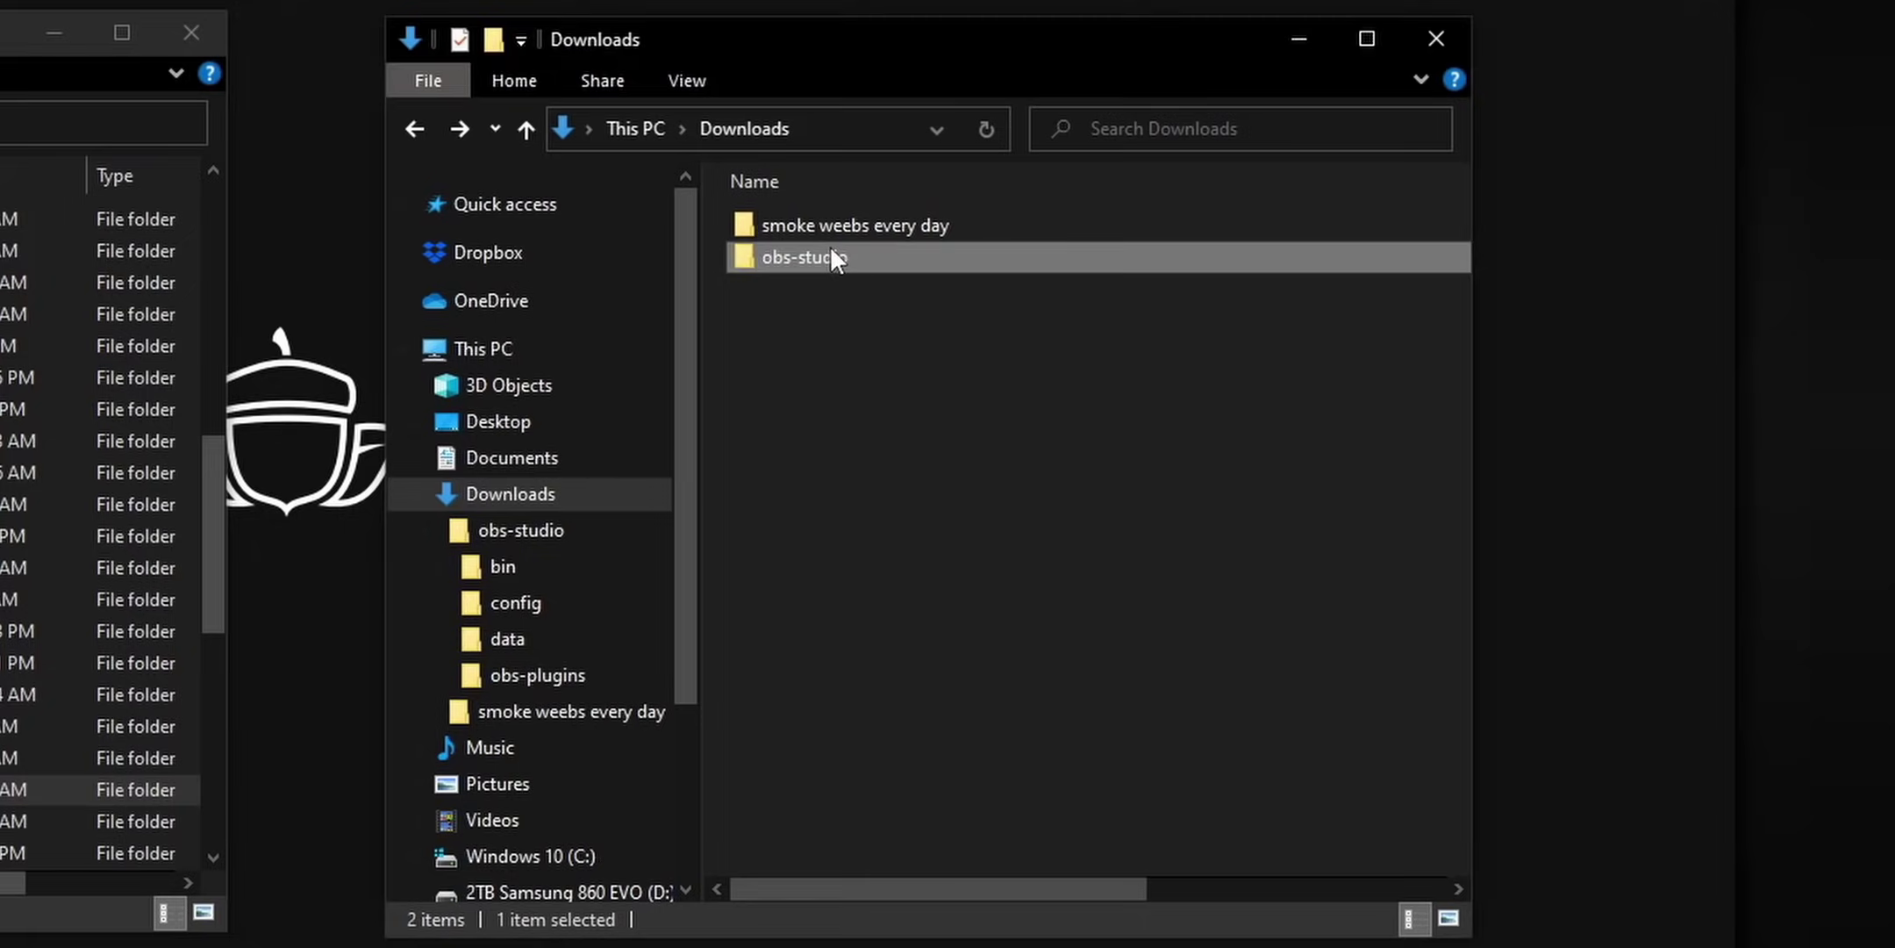
- Copy the obs-studio folder and paste it into Downloads as 'obs-studio - Copy'
right_click(830, 256)
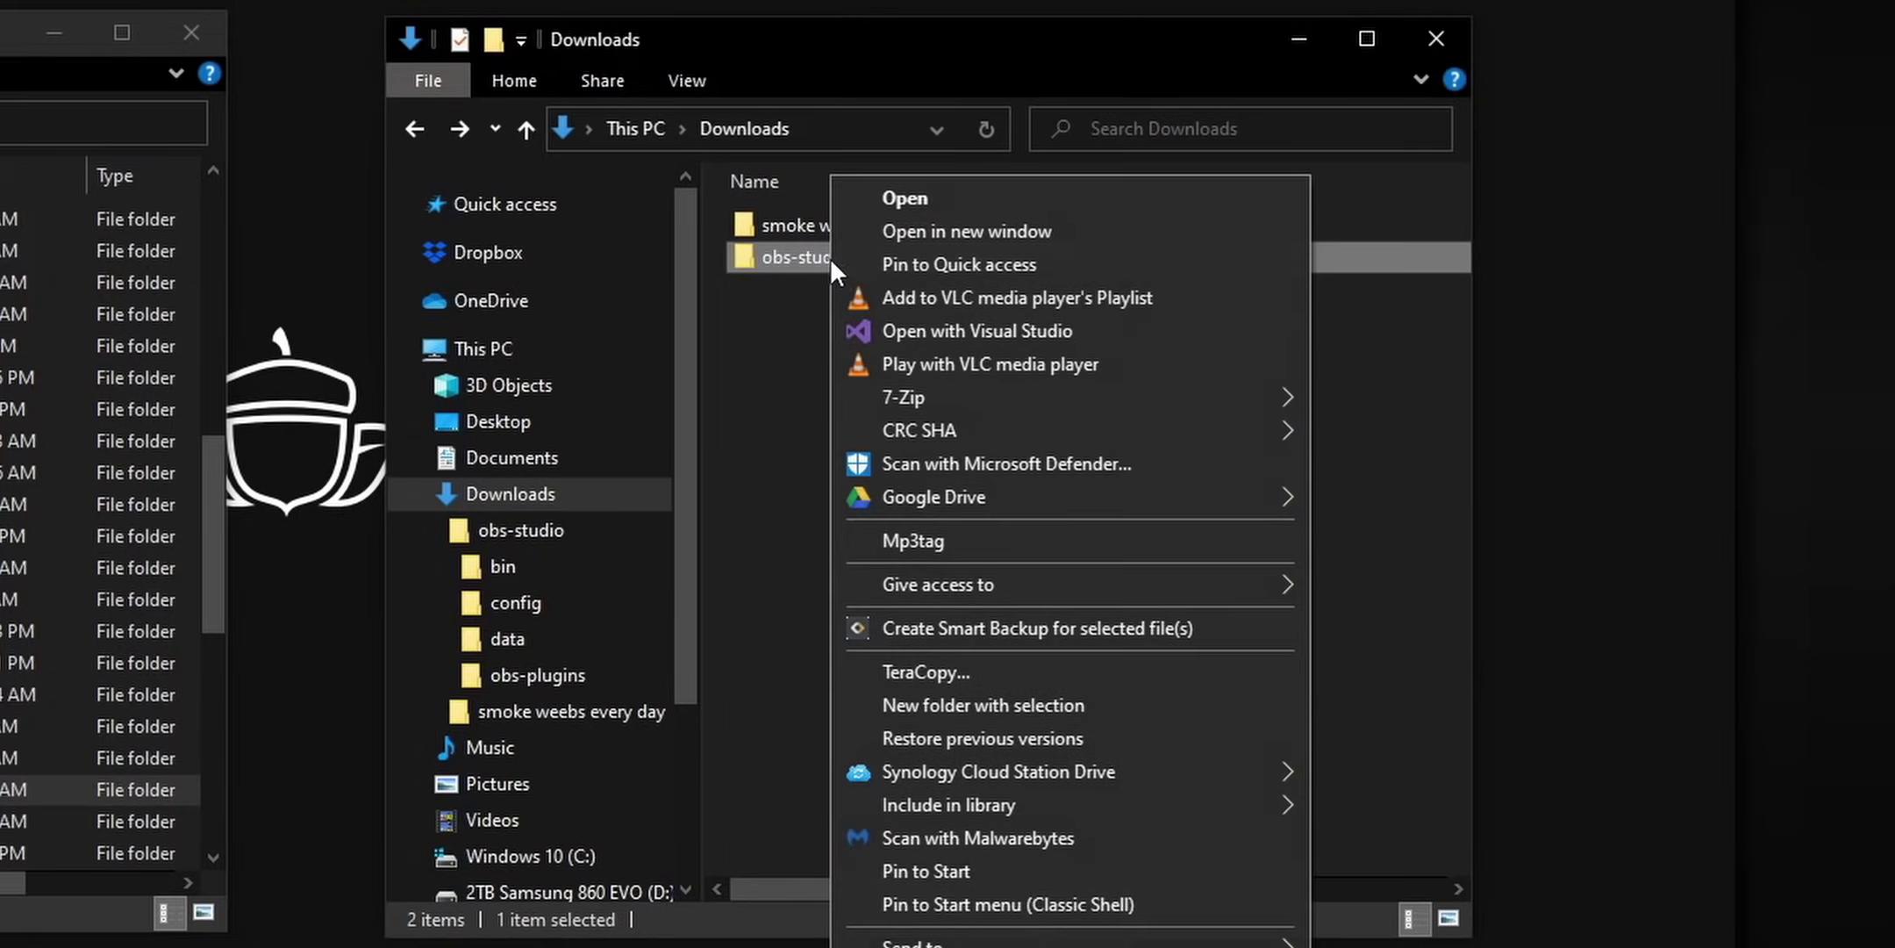
key("Escape")
right_click(885, 554)
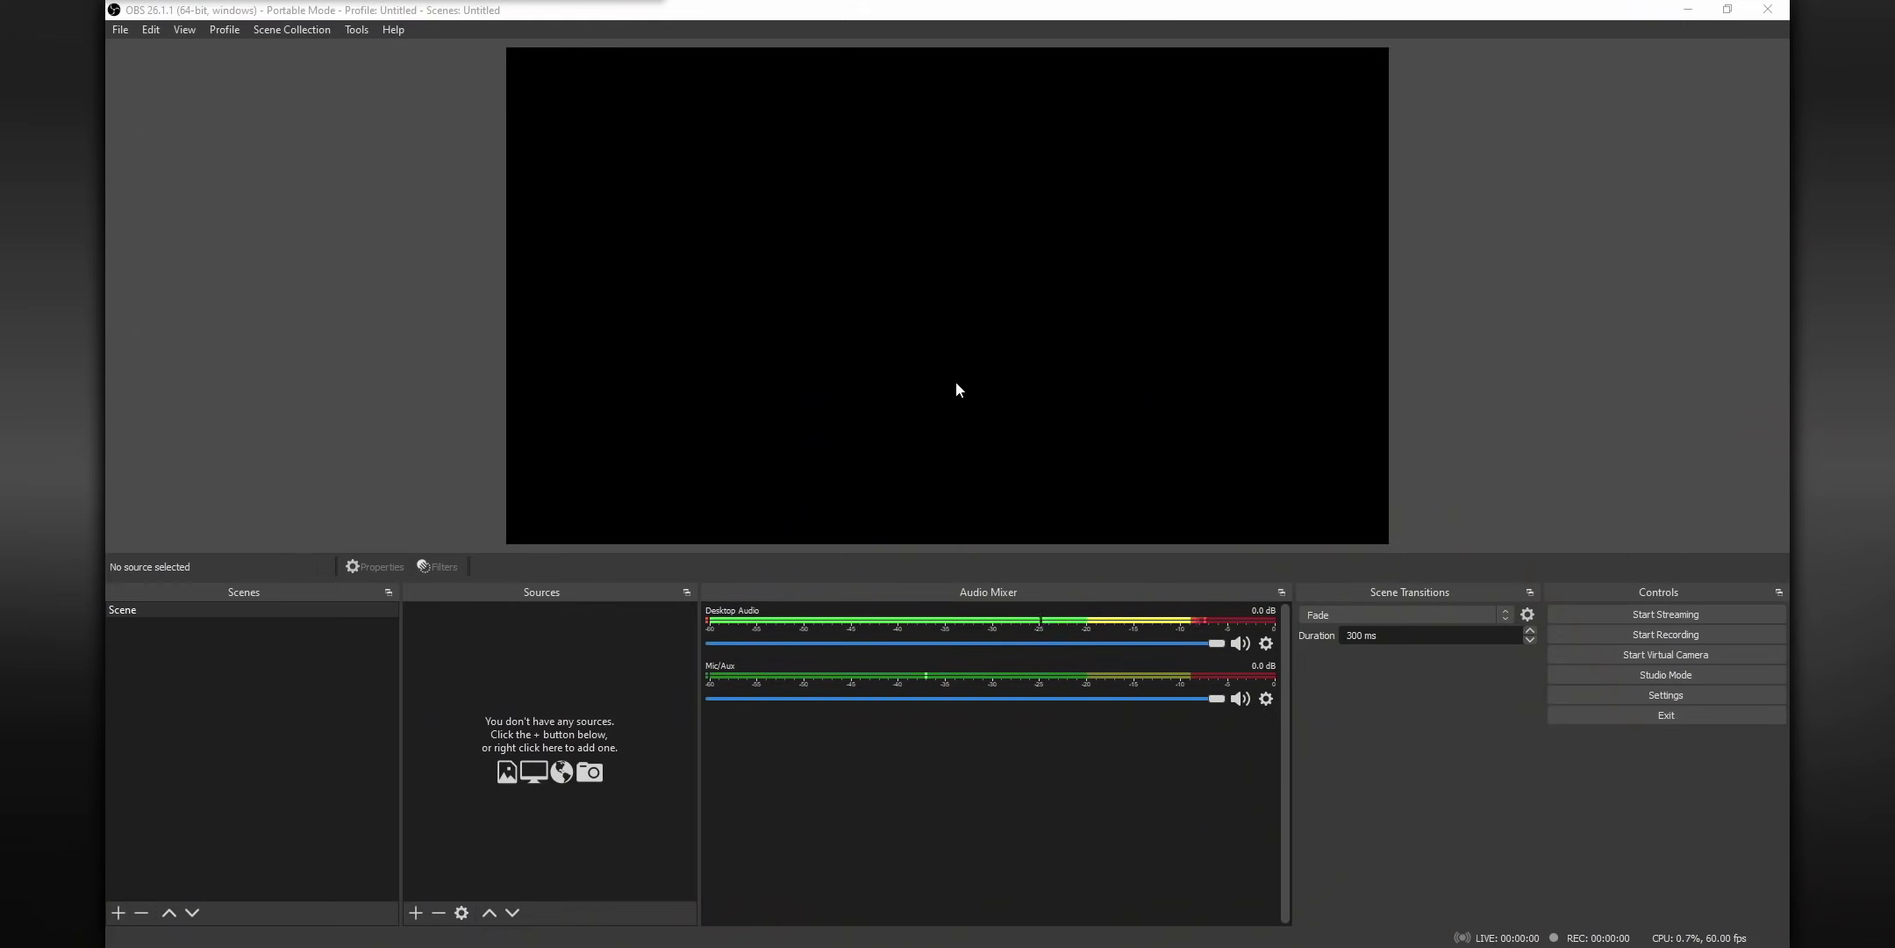
- Set the recording output format to flv in Settings, then bring up the Edit menu
left_click(120, 29)
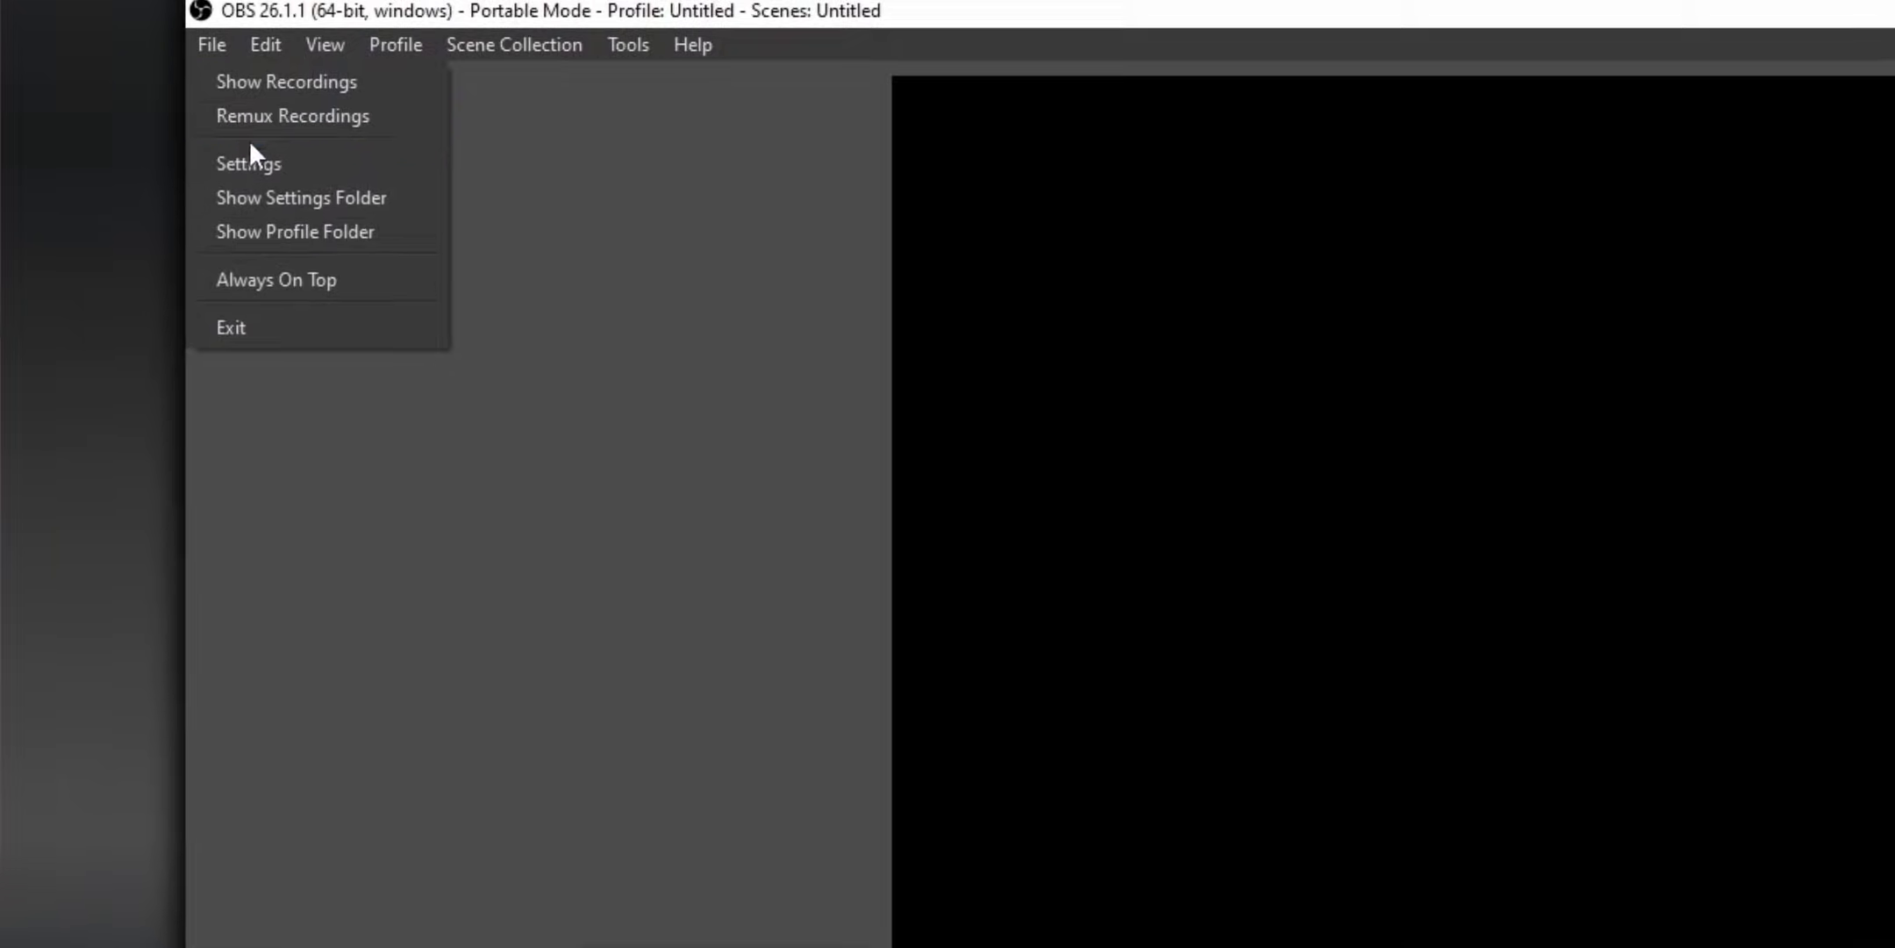
left_click(147, 94)
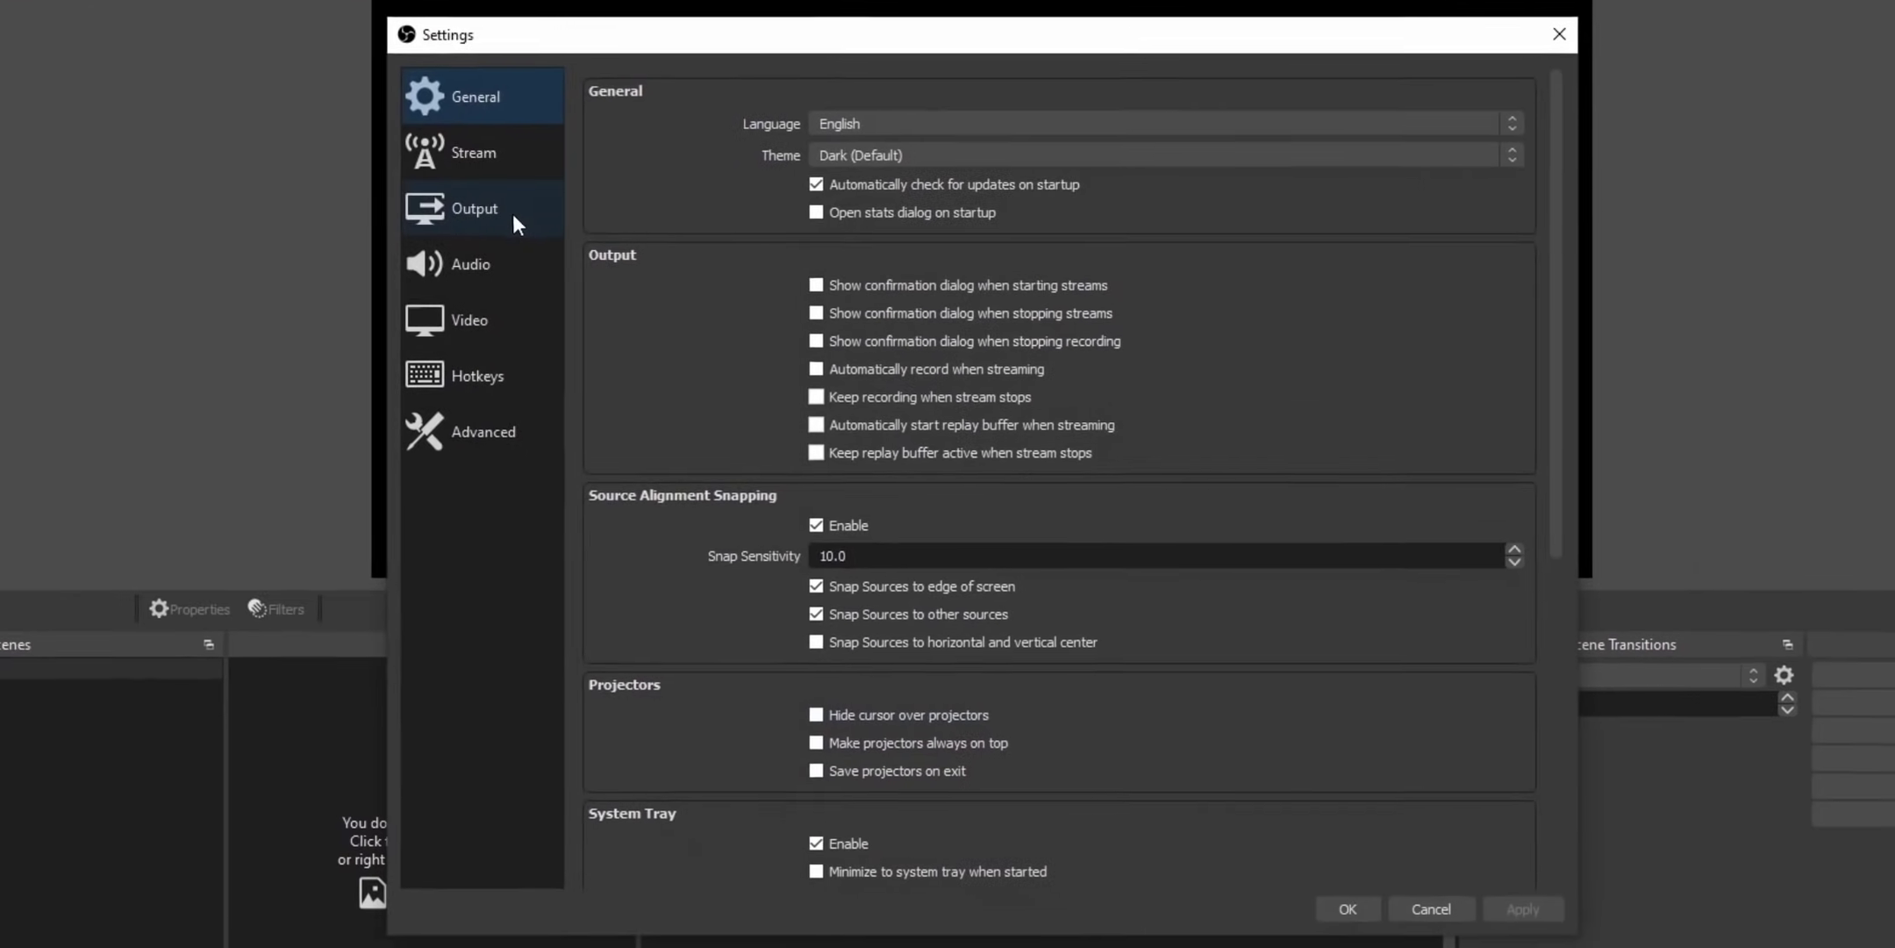
left_click(1088, 487)
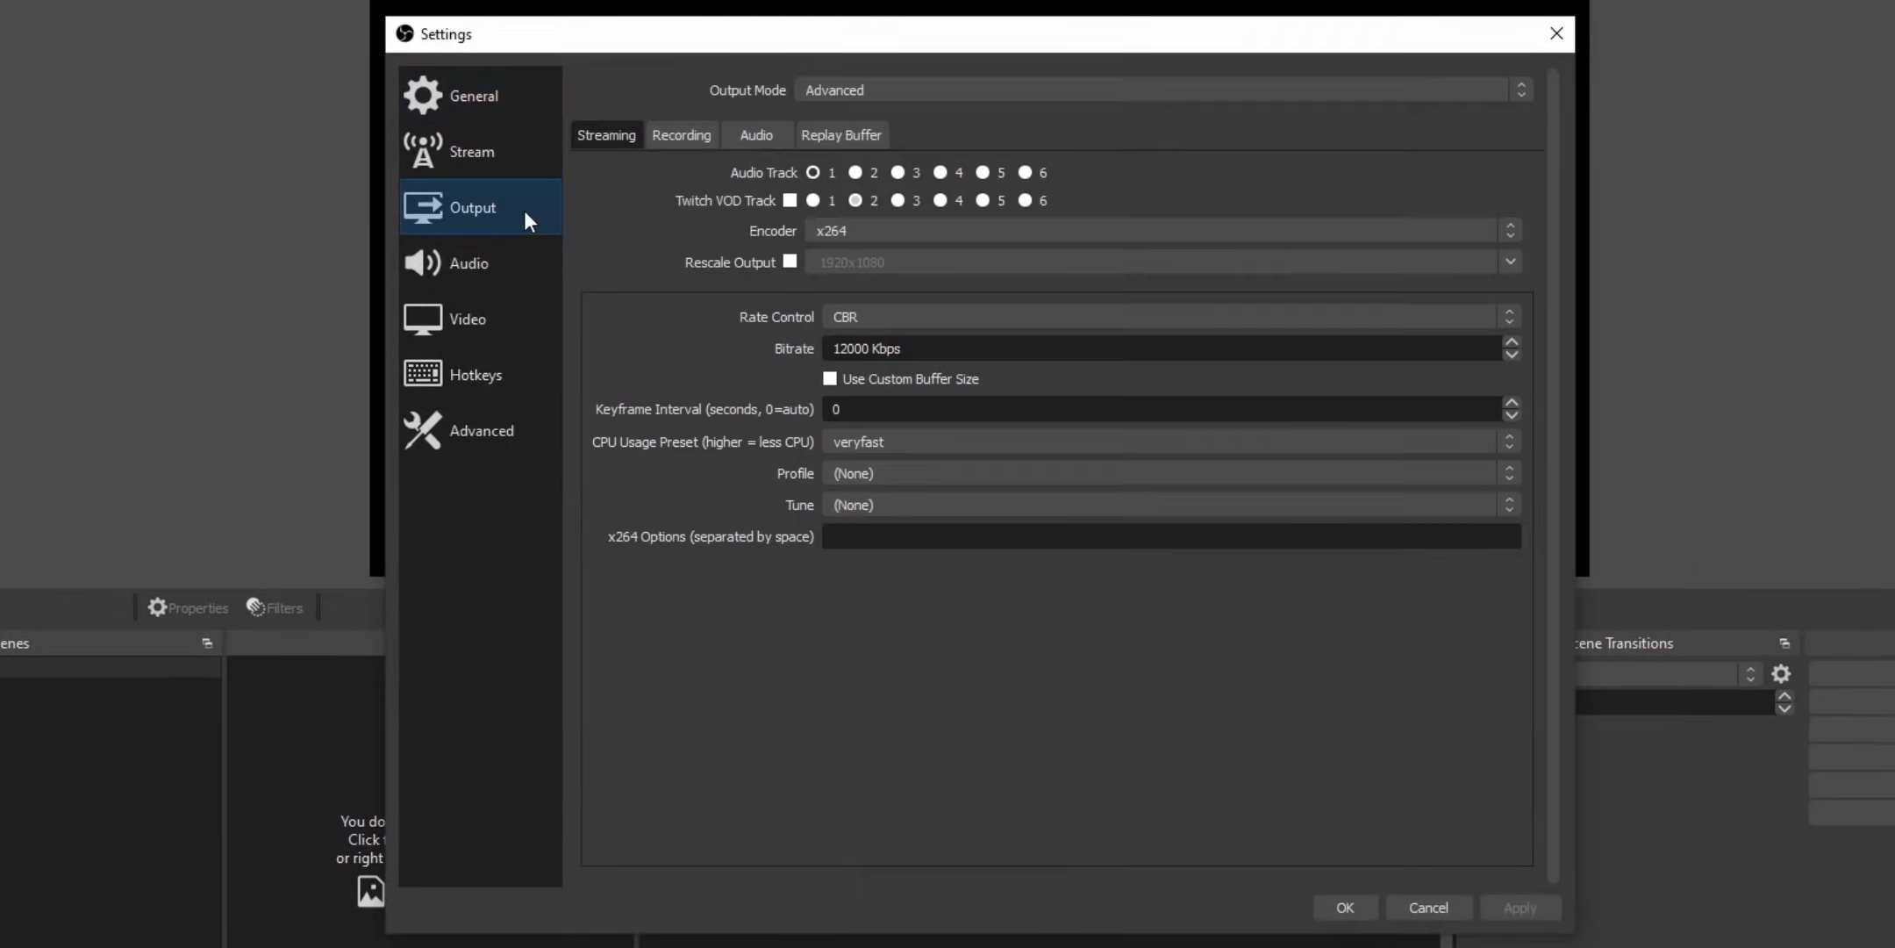
left_click(699, 140)
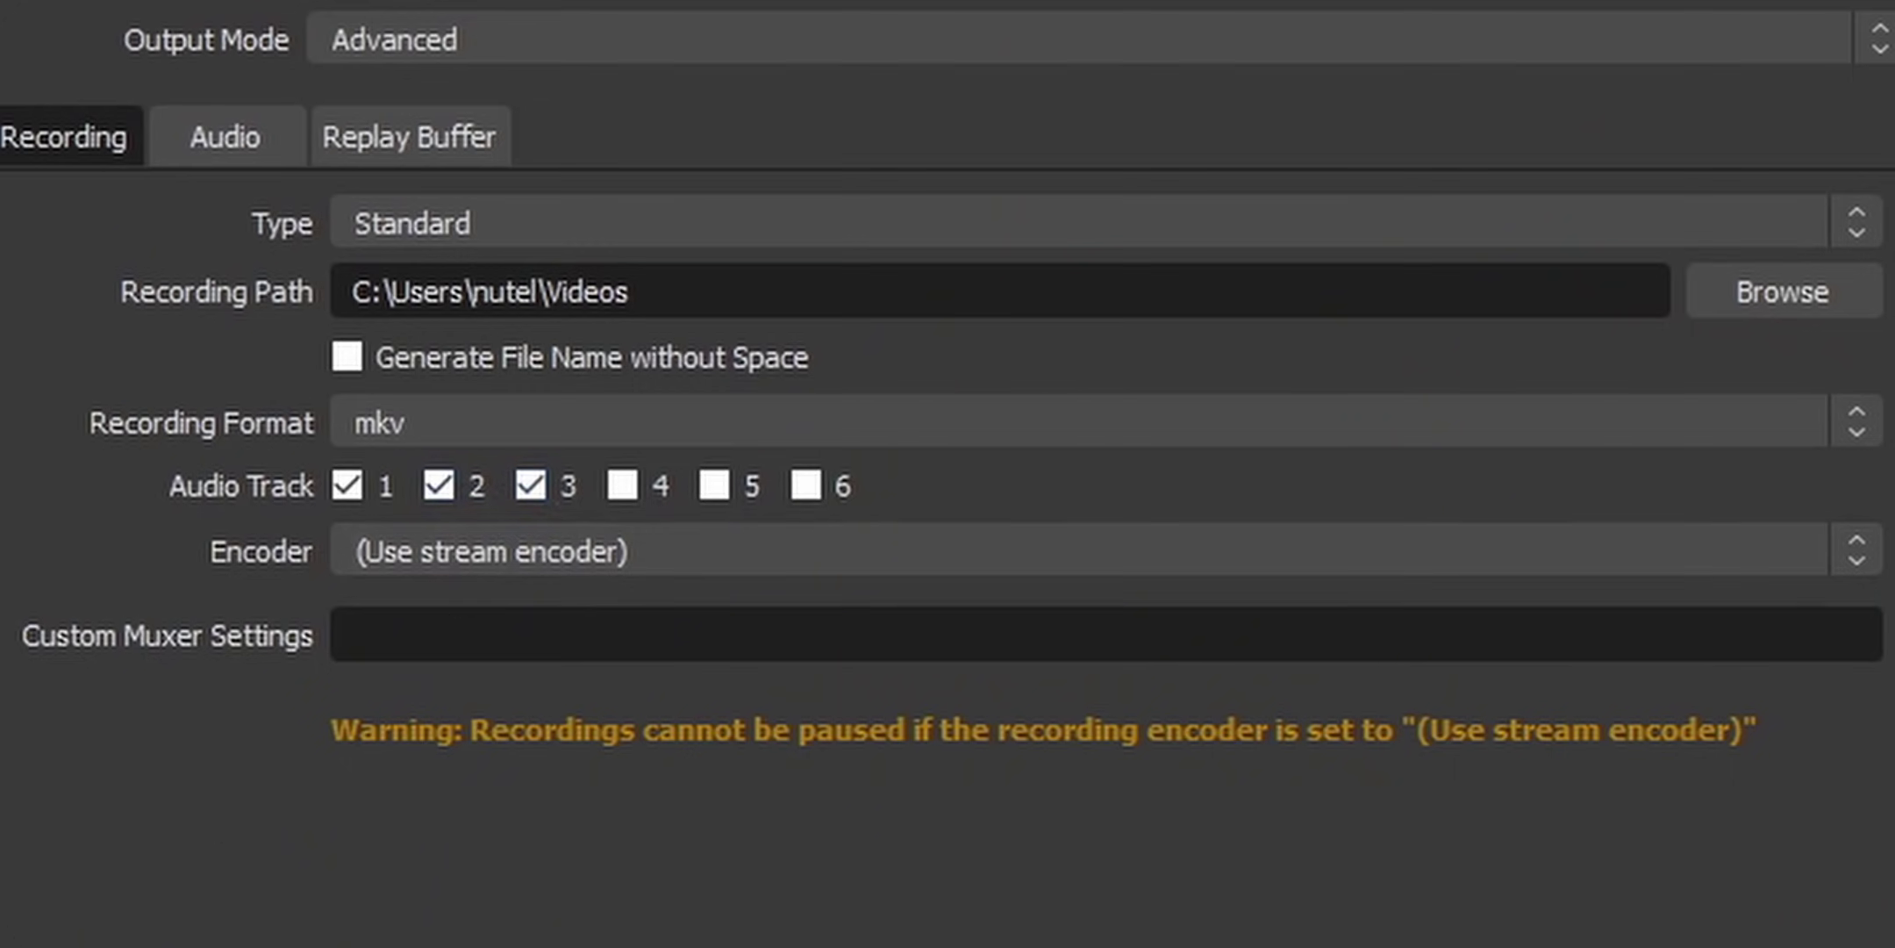
left_click(896, 421)
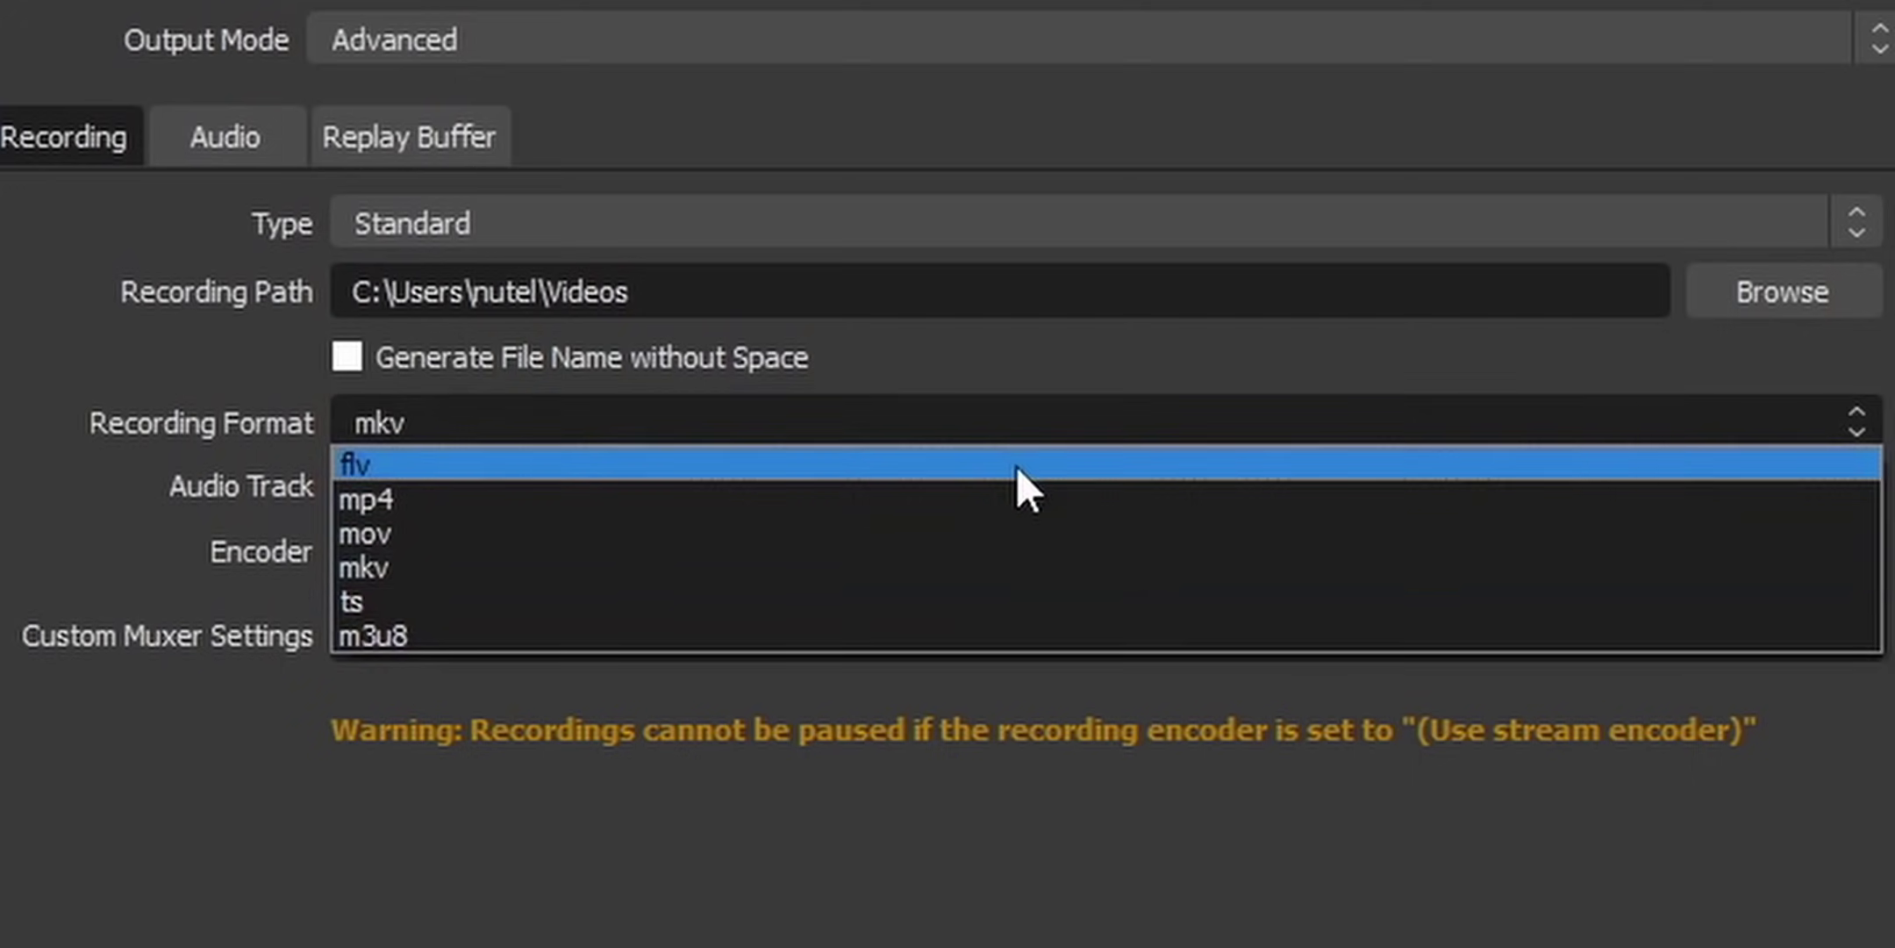
left_click(1016, 467)
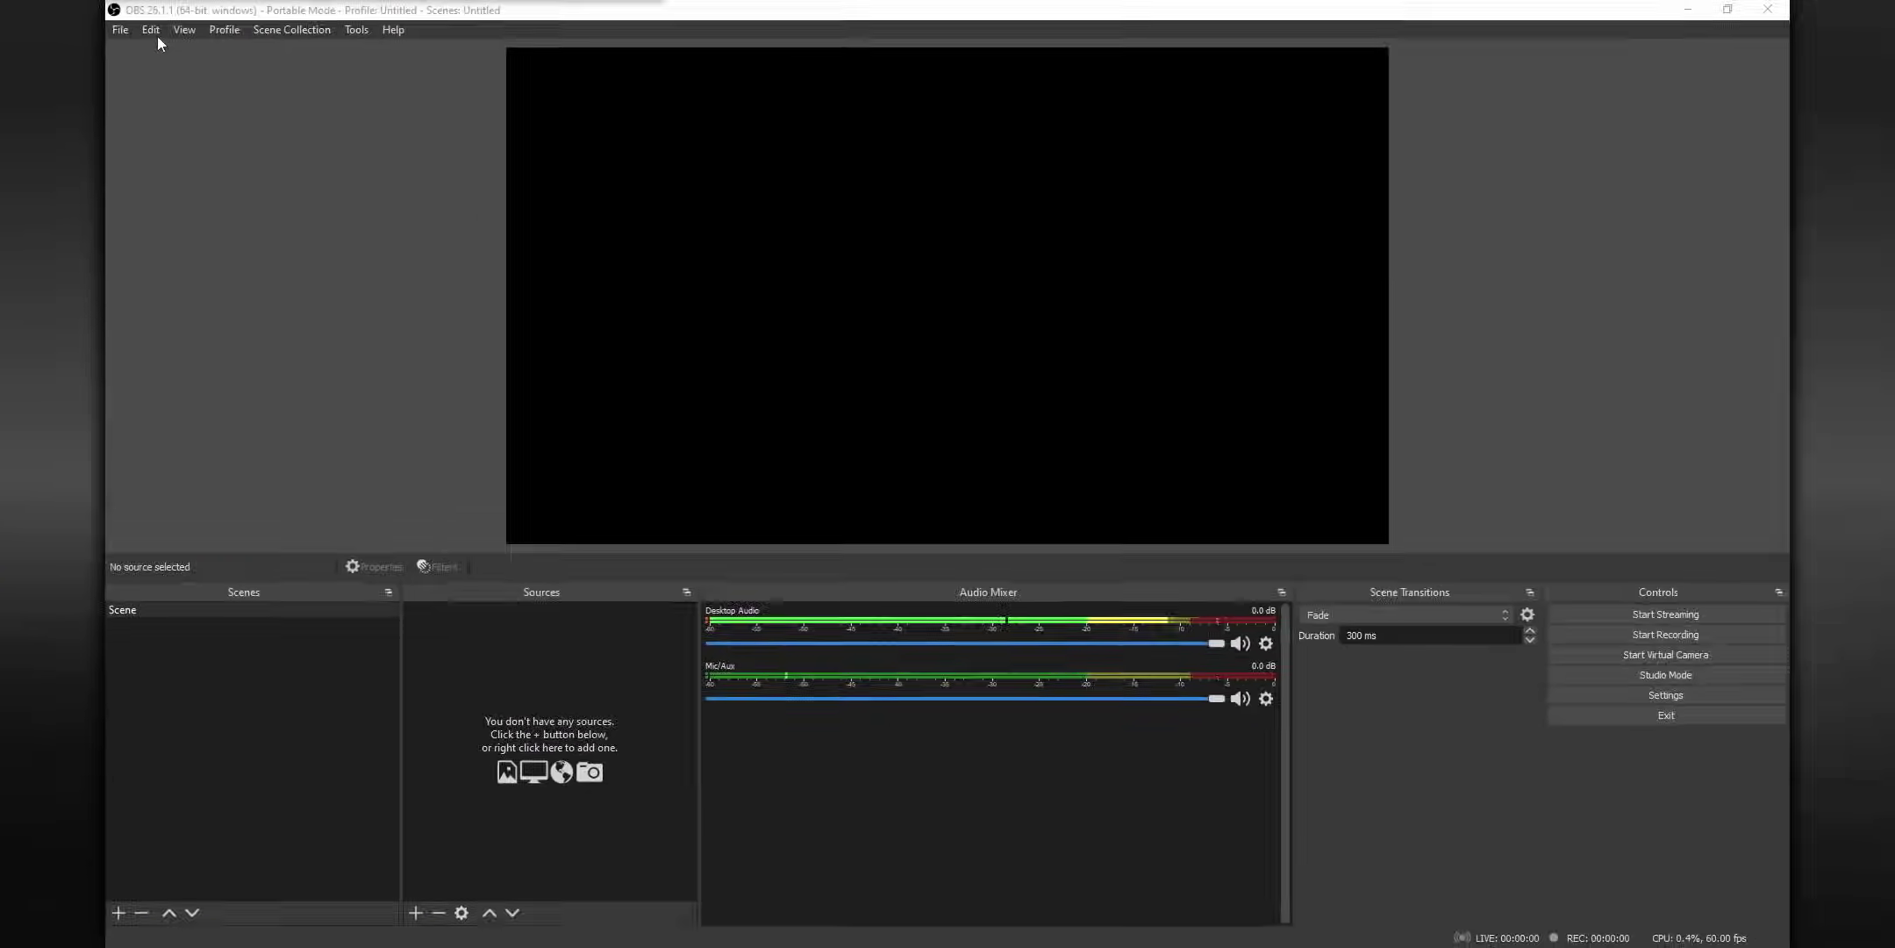
left_click(151, 29)
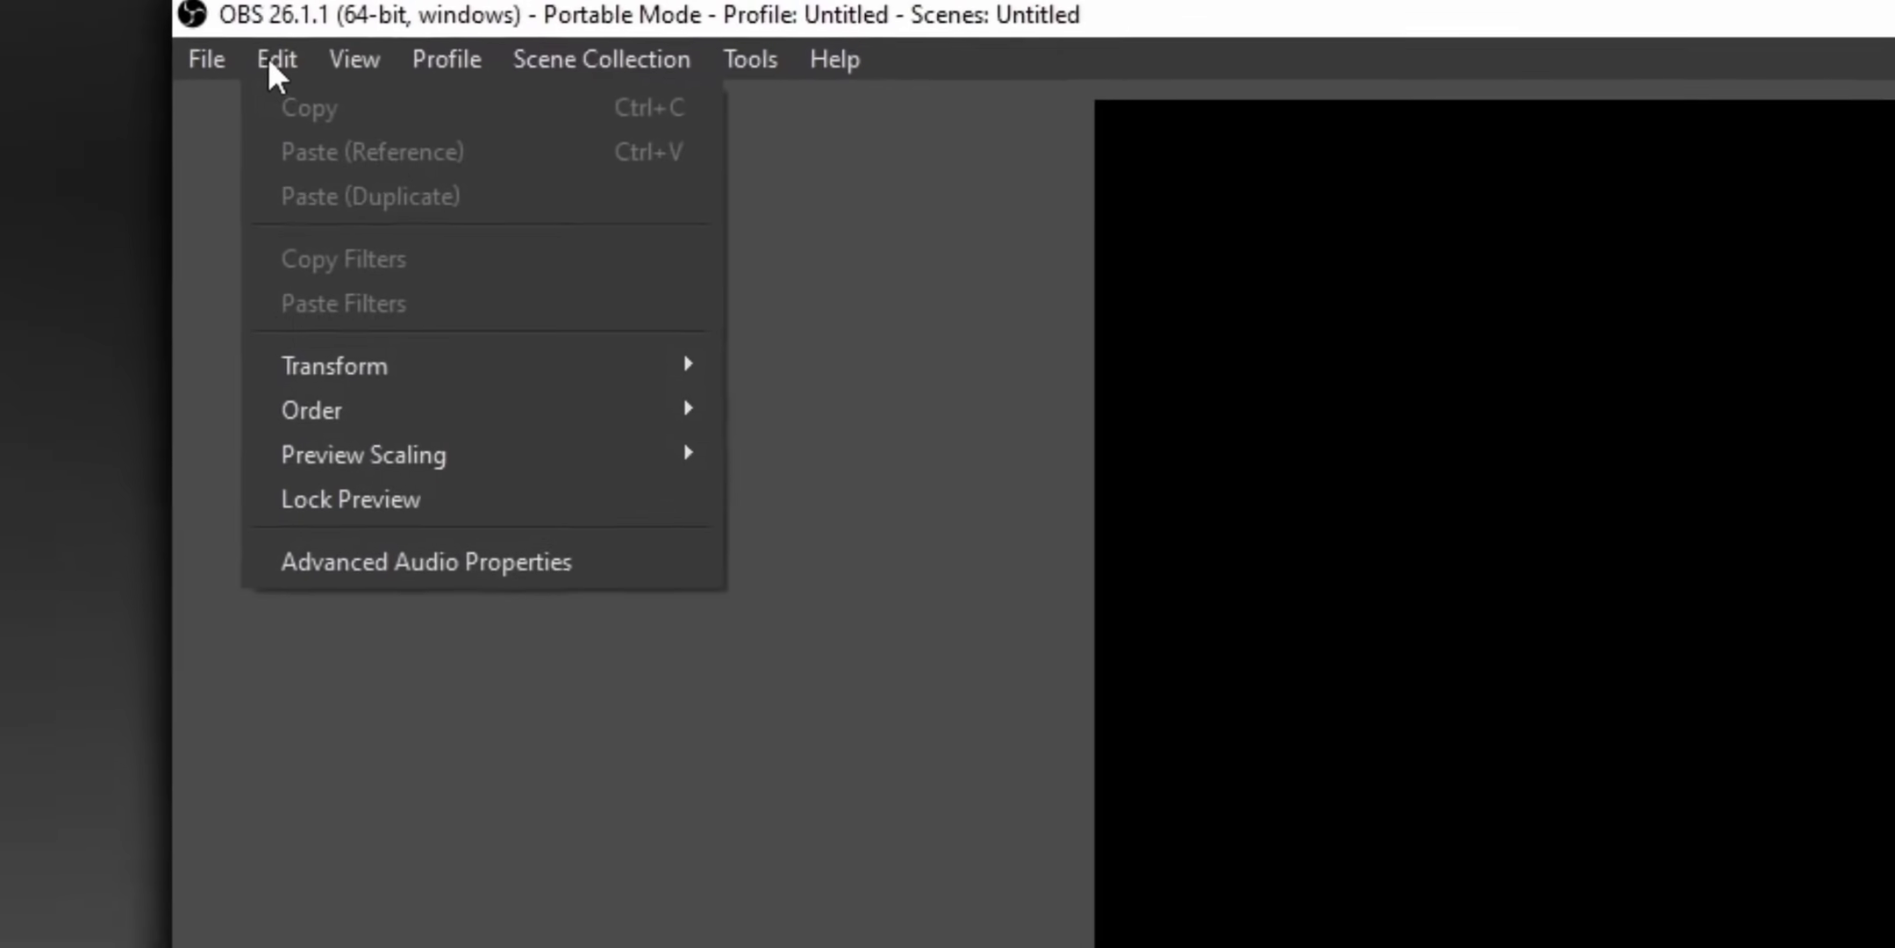
- In Advanced Audio Properties, uncheck Mic/Aux track 2 so it uses tracks 1, 3 and 6
left_click(478, 579)
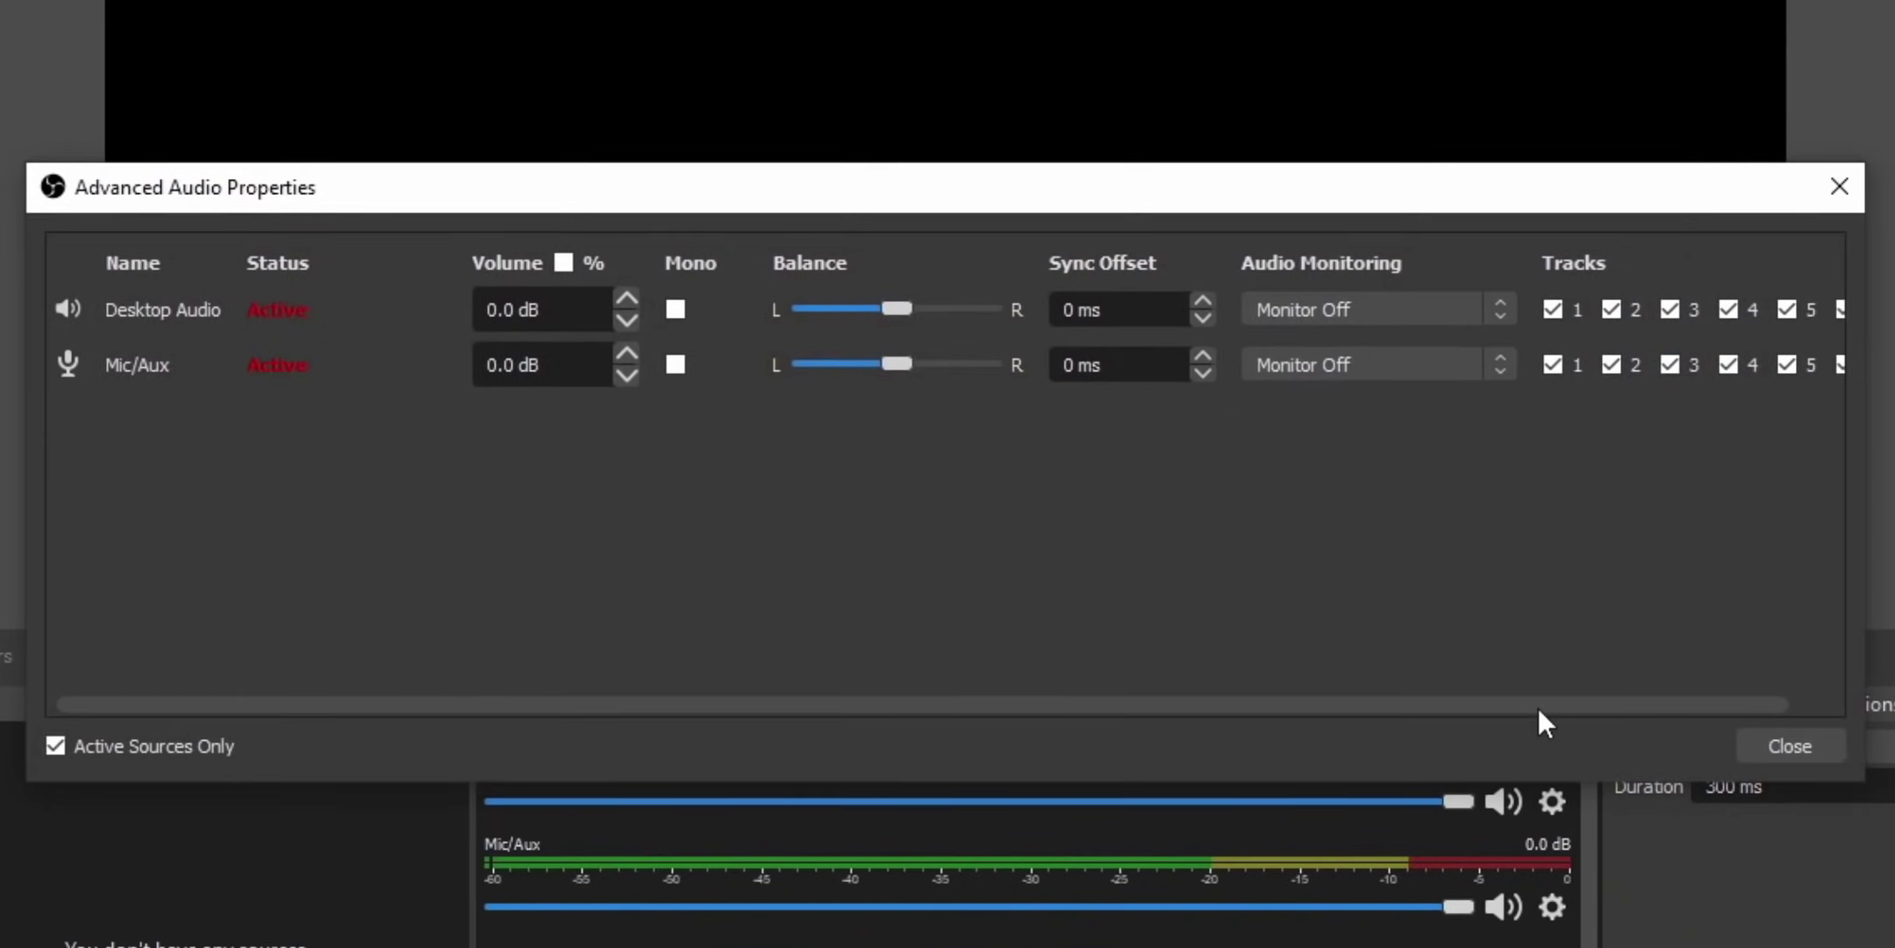
left_click_drag(1539, 708, 1777, 665)
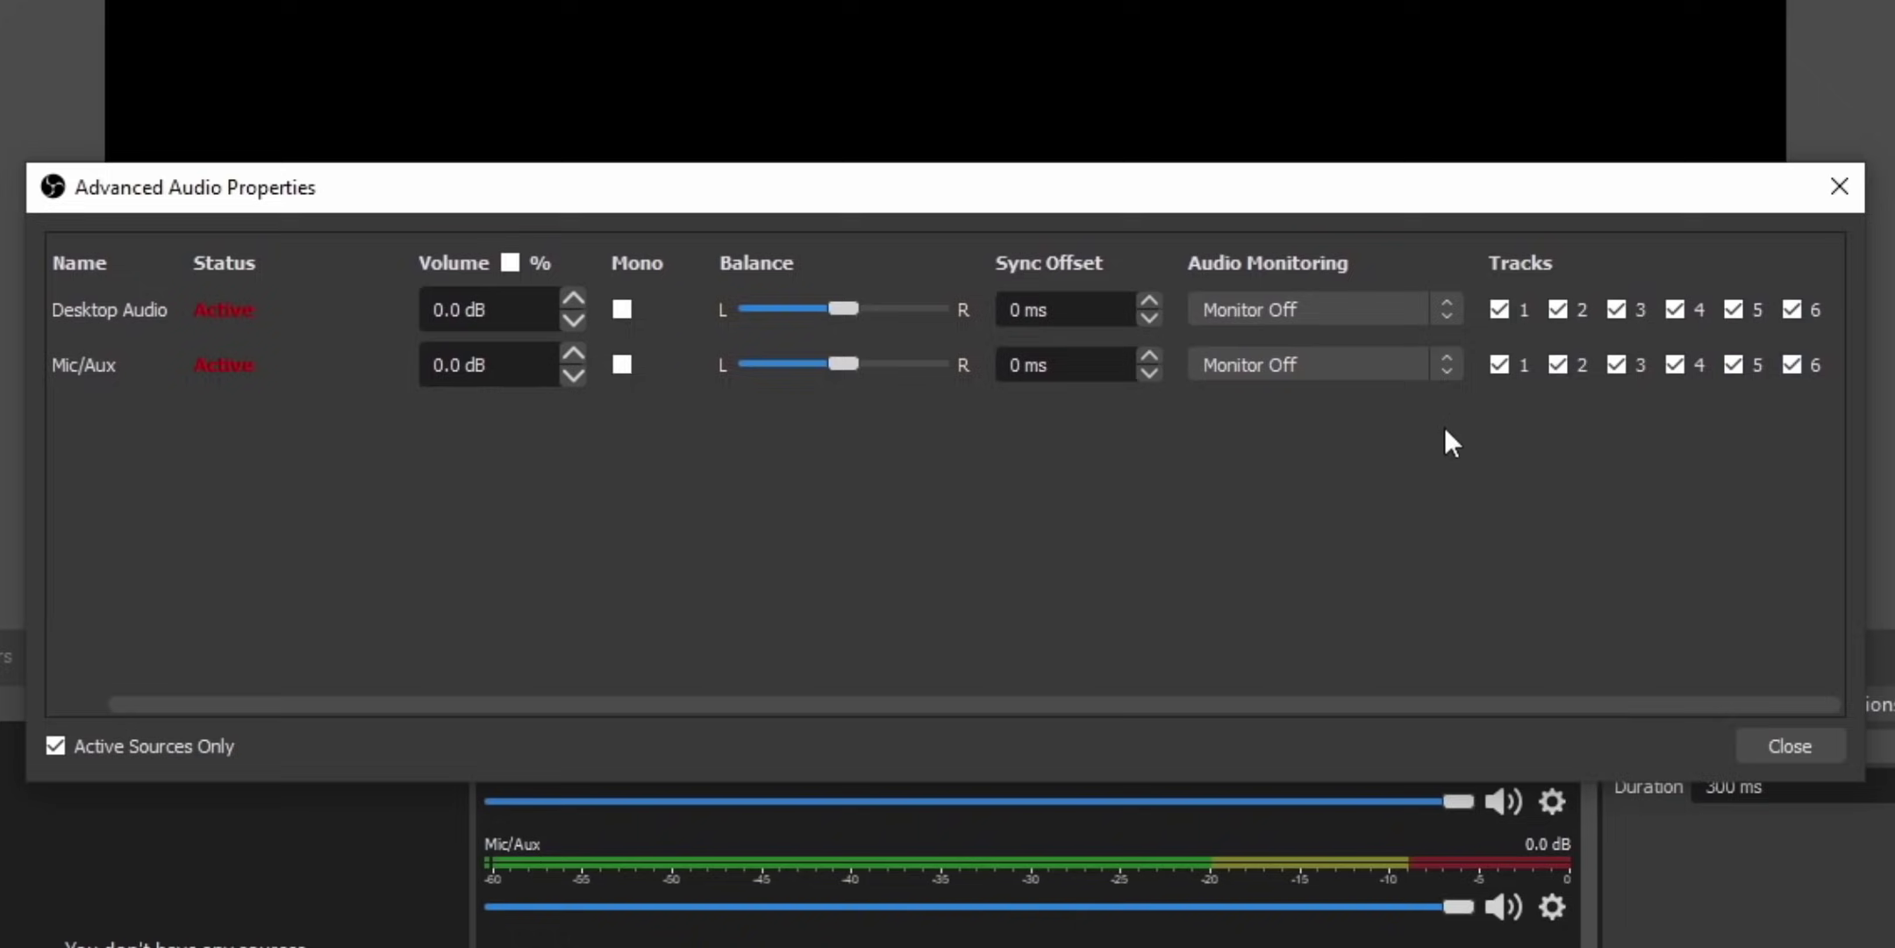
left_click(1558, 363)
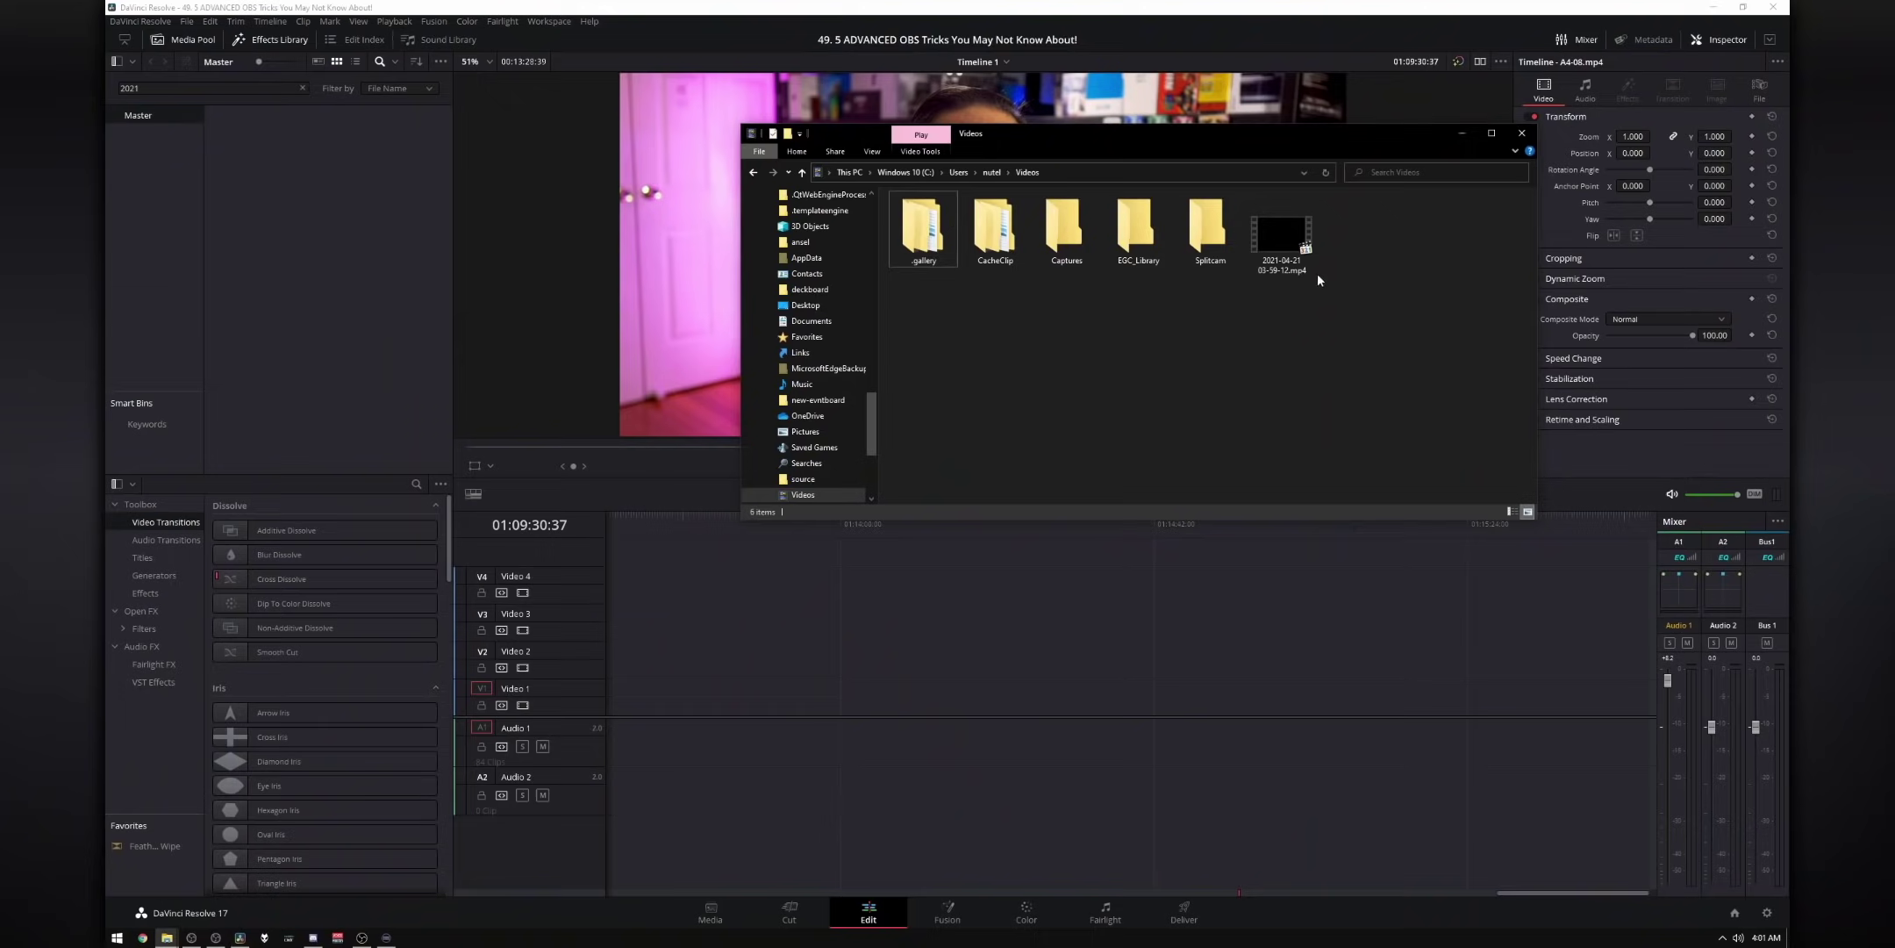
- Drag the recorded mp4 from the Videos folder into DaVinci Resolve's Media Pool
left_click_drag(1316, 272, 753, 721)
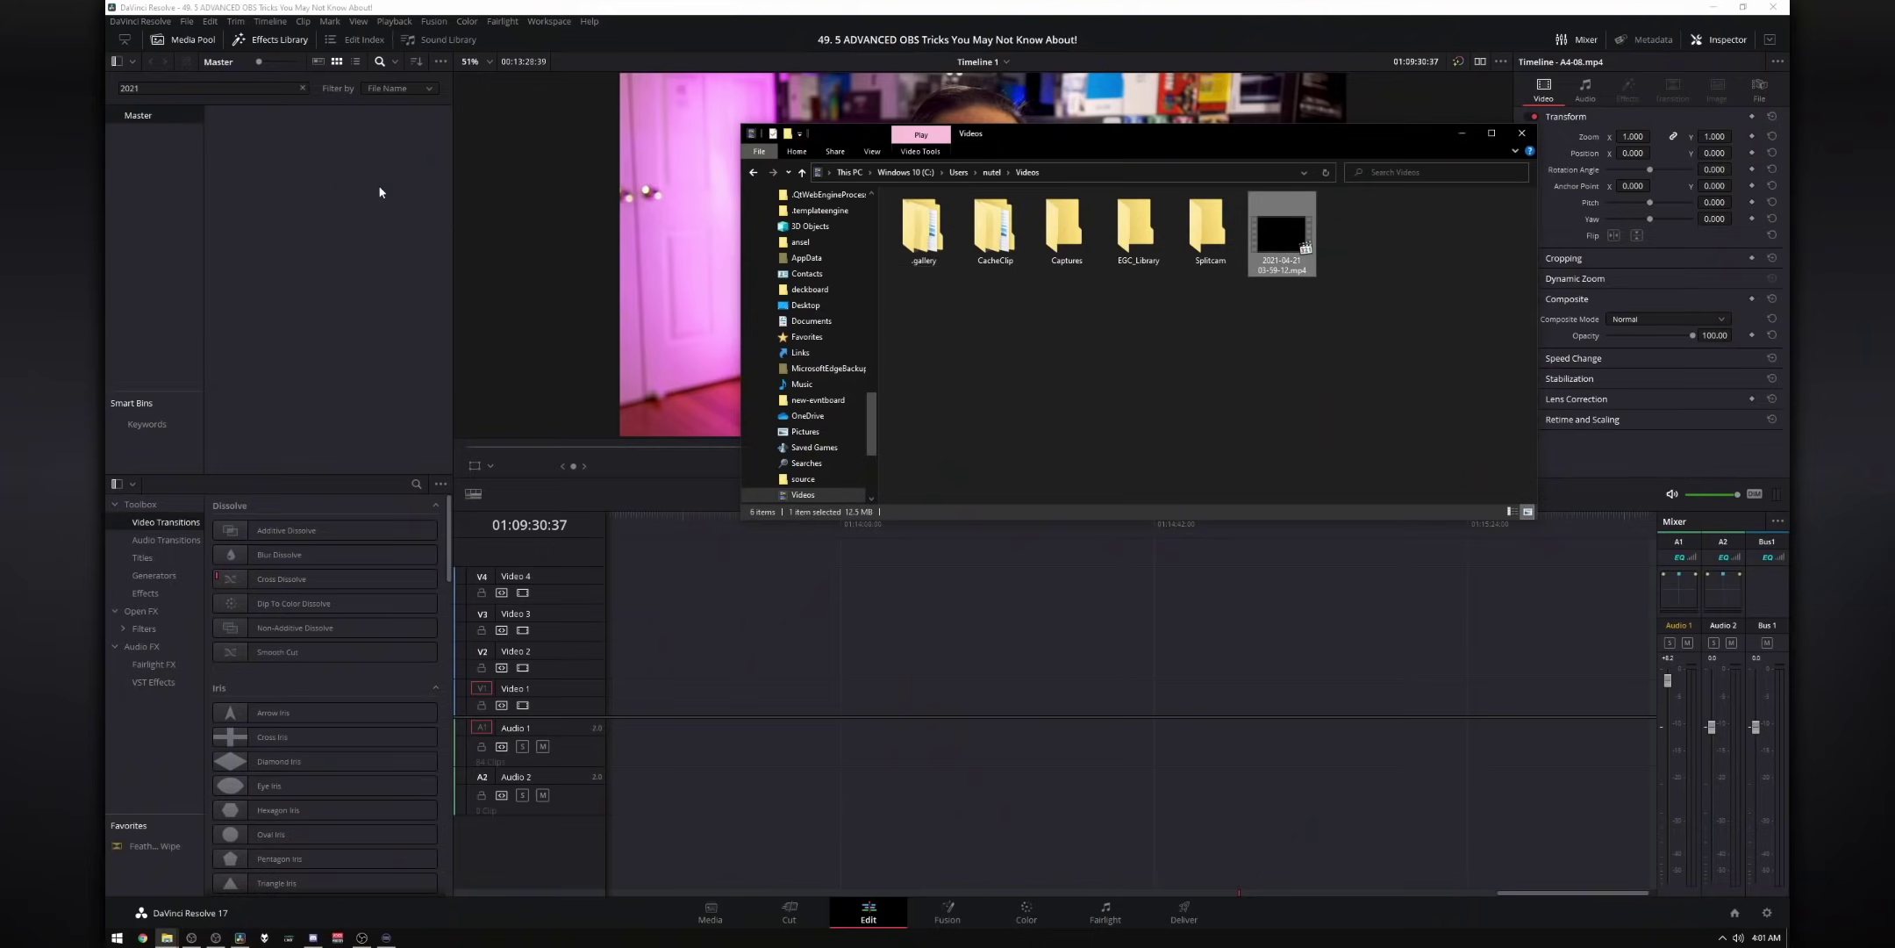
left_click(345, 179)
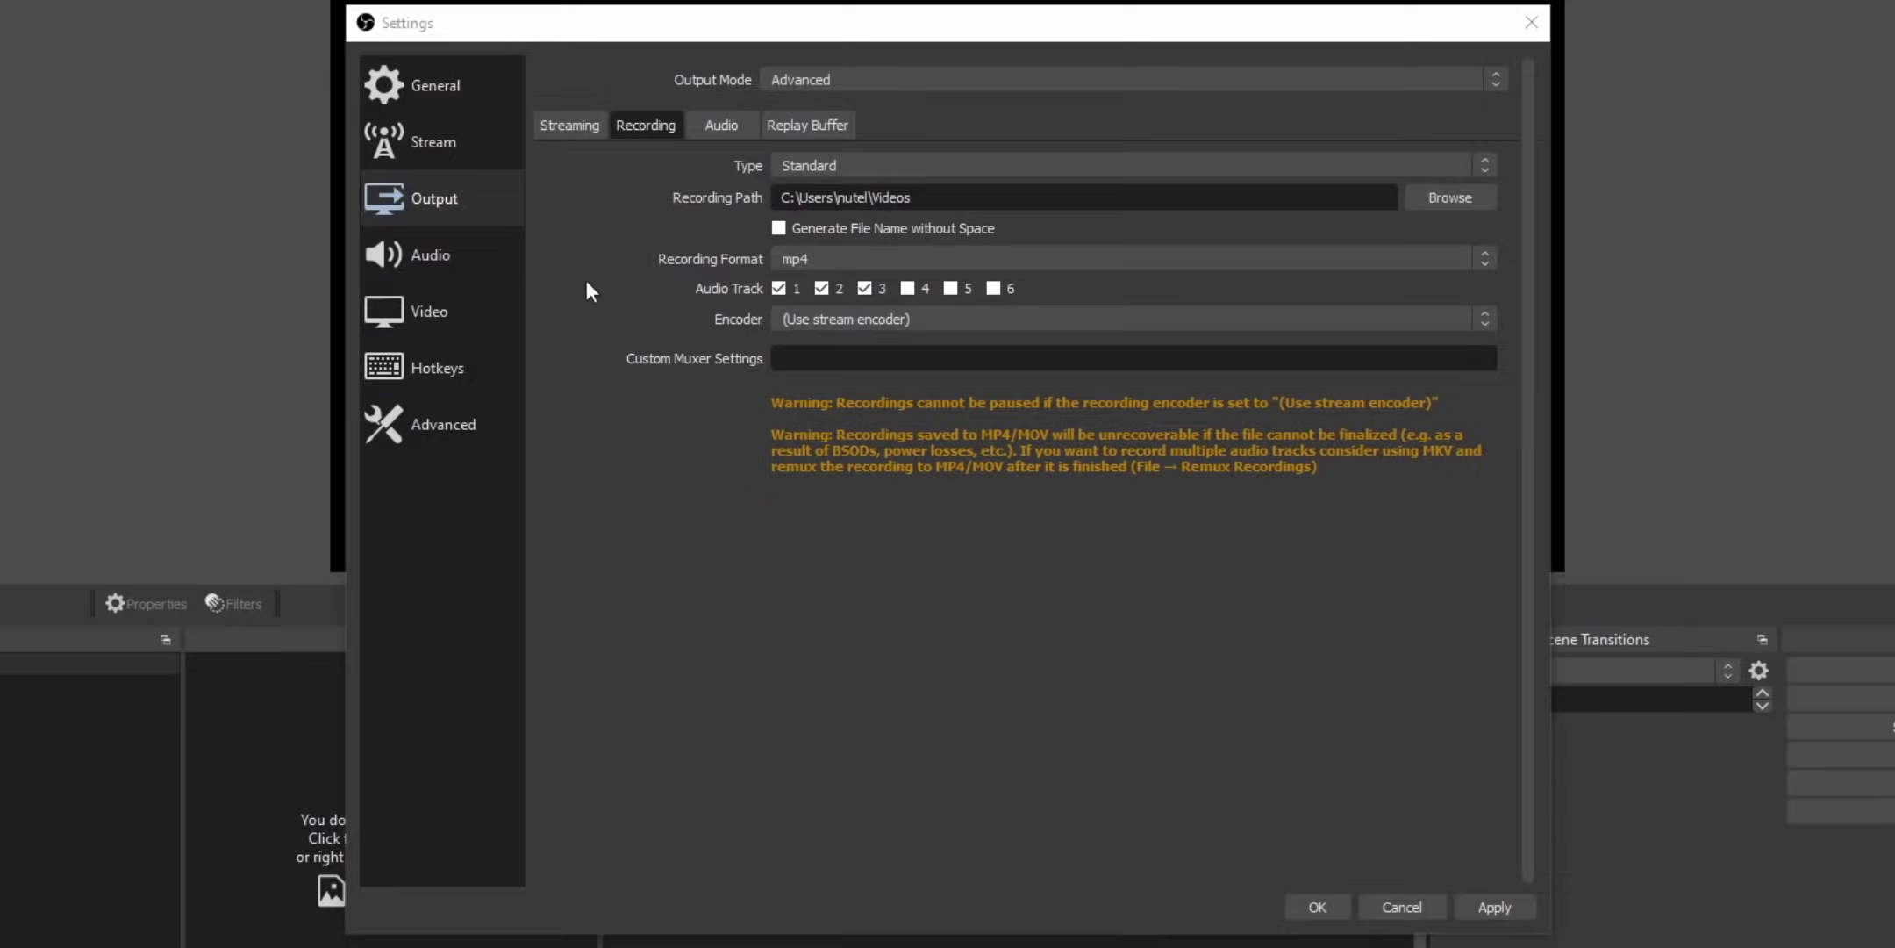
- Show the Streaming output settings, with Twitch VOD Track enabled on track 6
left_click(595, 132)
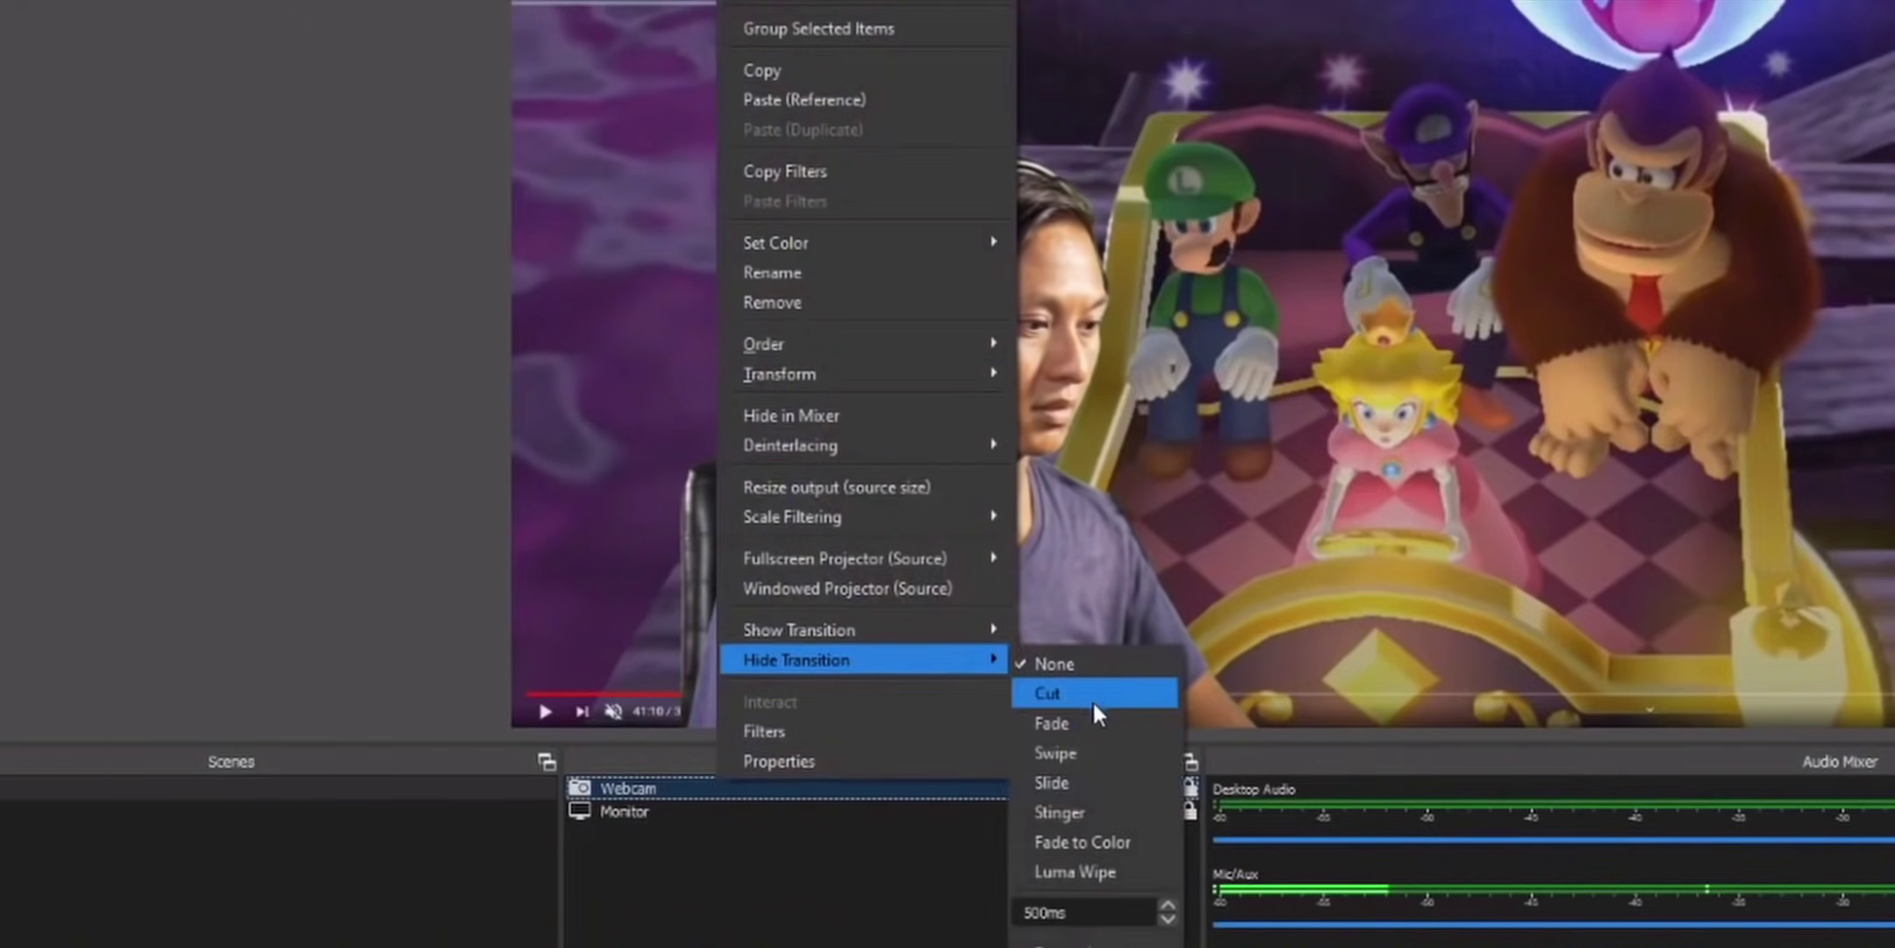
- Set the Webcam's Hide Transition to Fade and hide it to preview the fade-out
left_click(1120, 718)
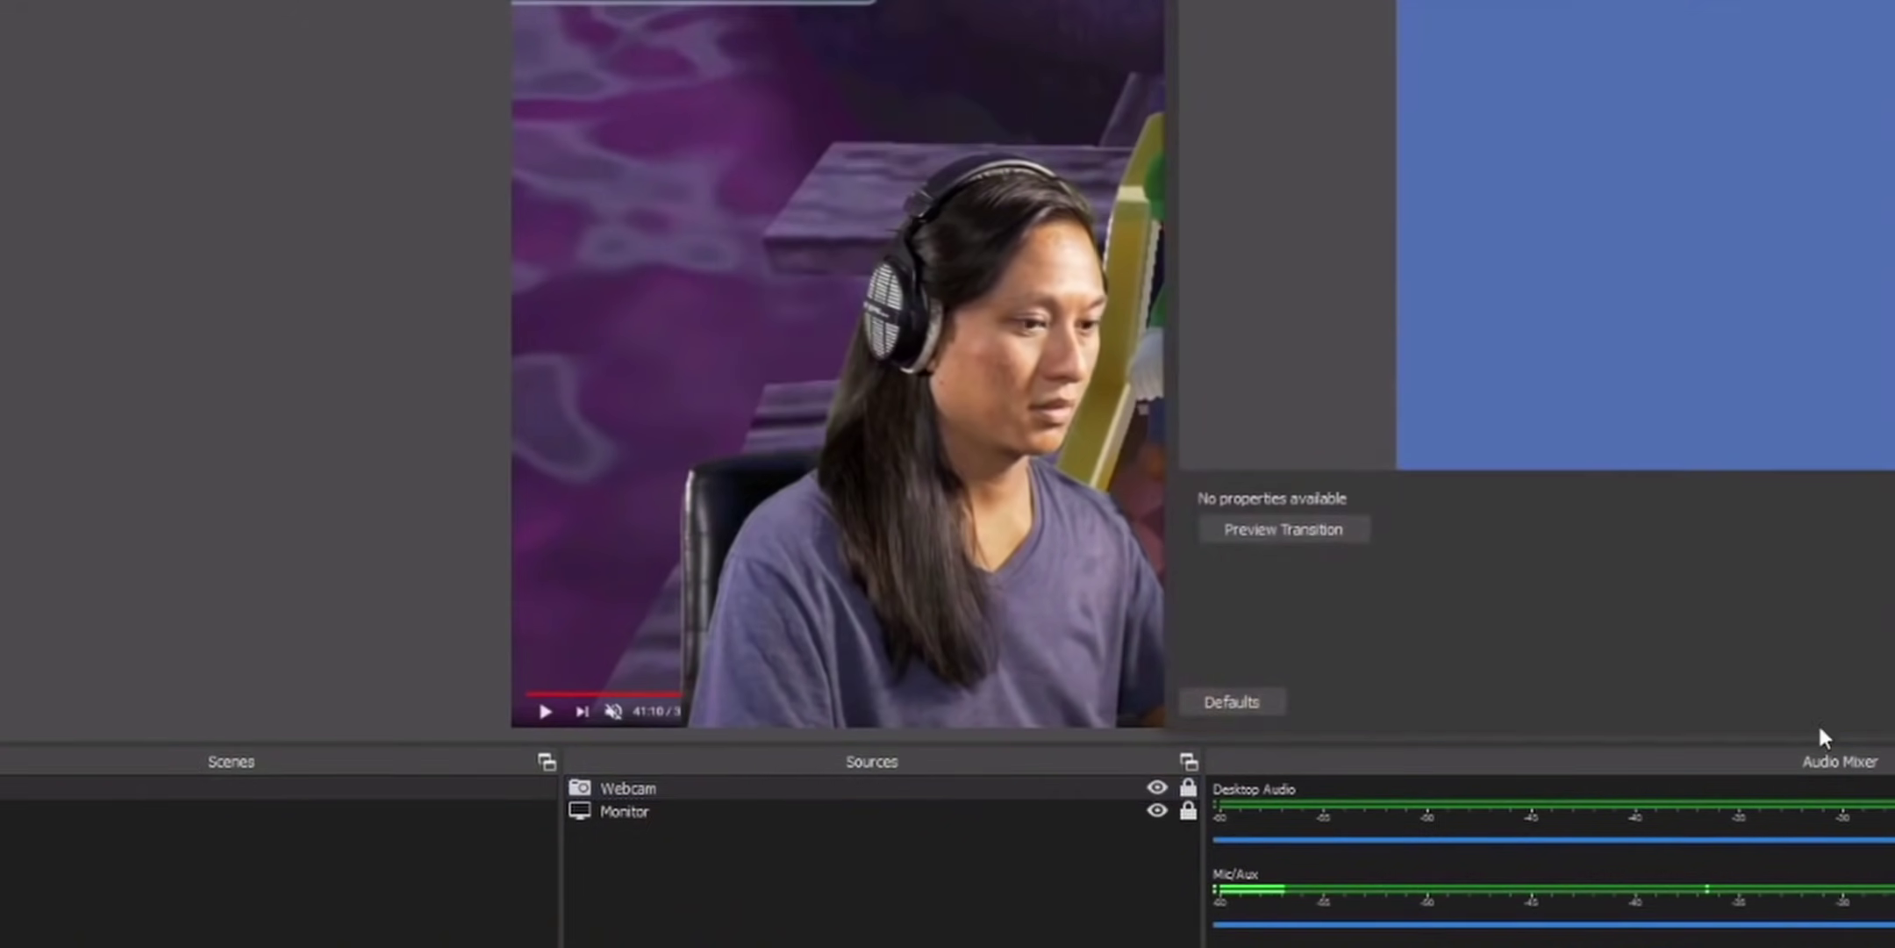
left_click(1419, 818)
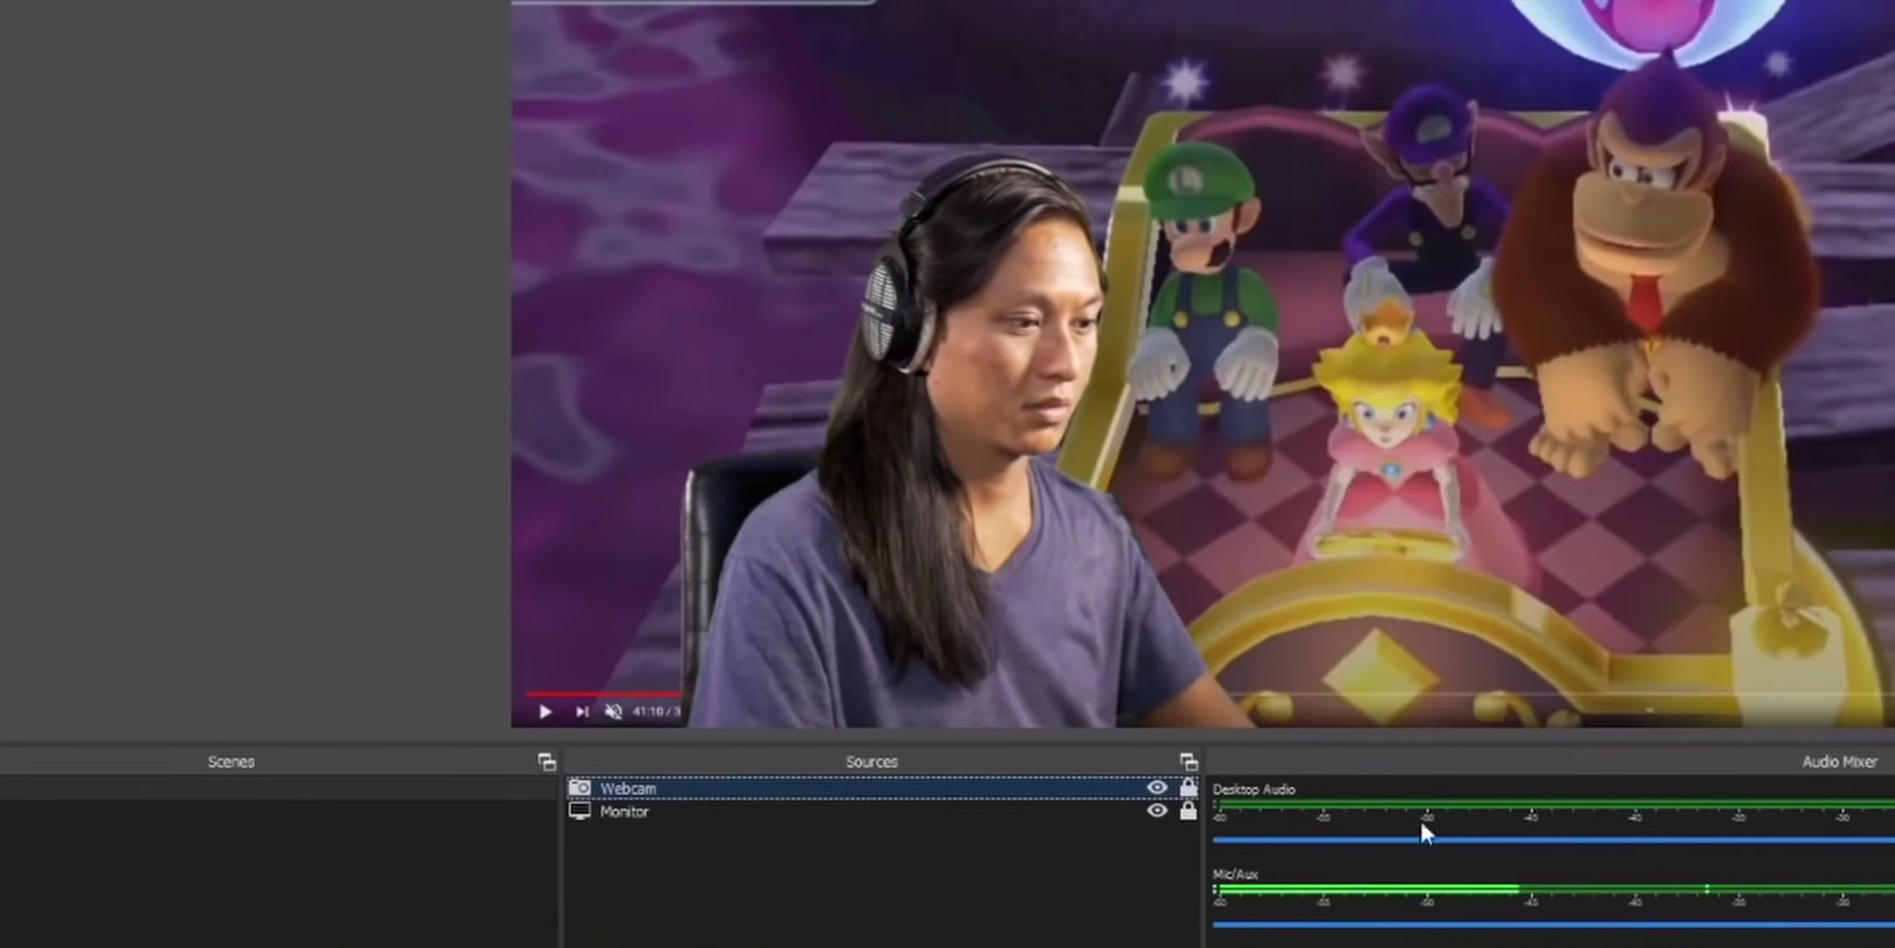
left_click(1158, 788)
- Set the Webcam's Show Transition to Fade and show it again to preview the fade-in
right_click(846, 788)
mouse_move(1111, 646)
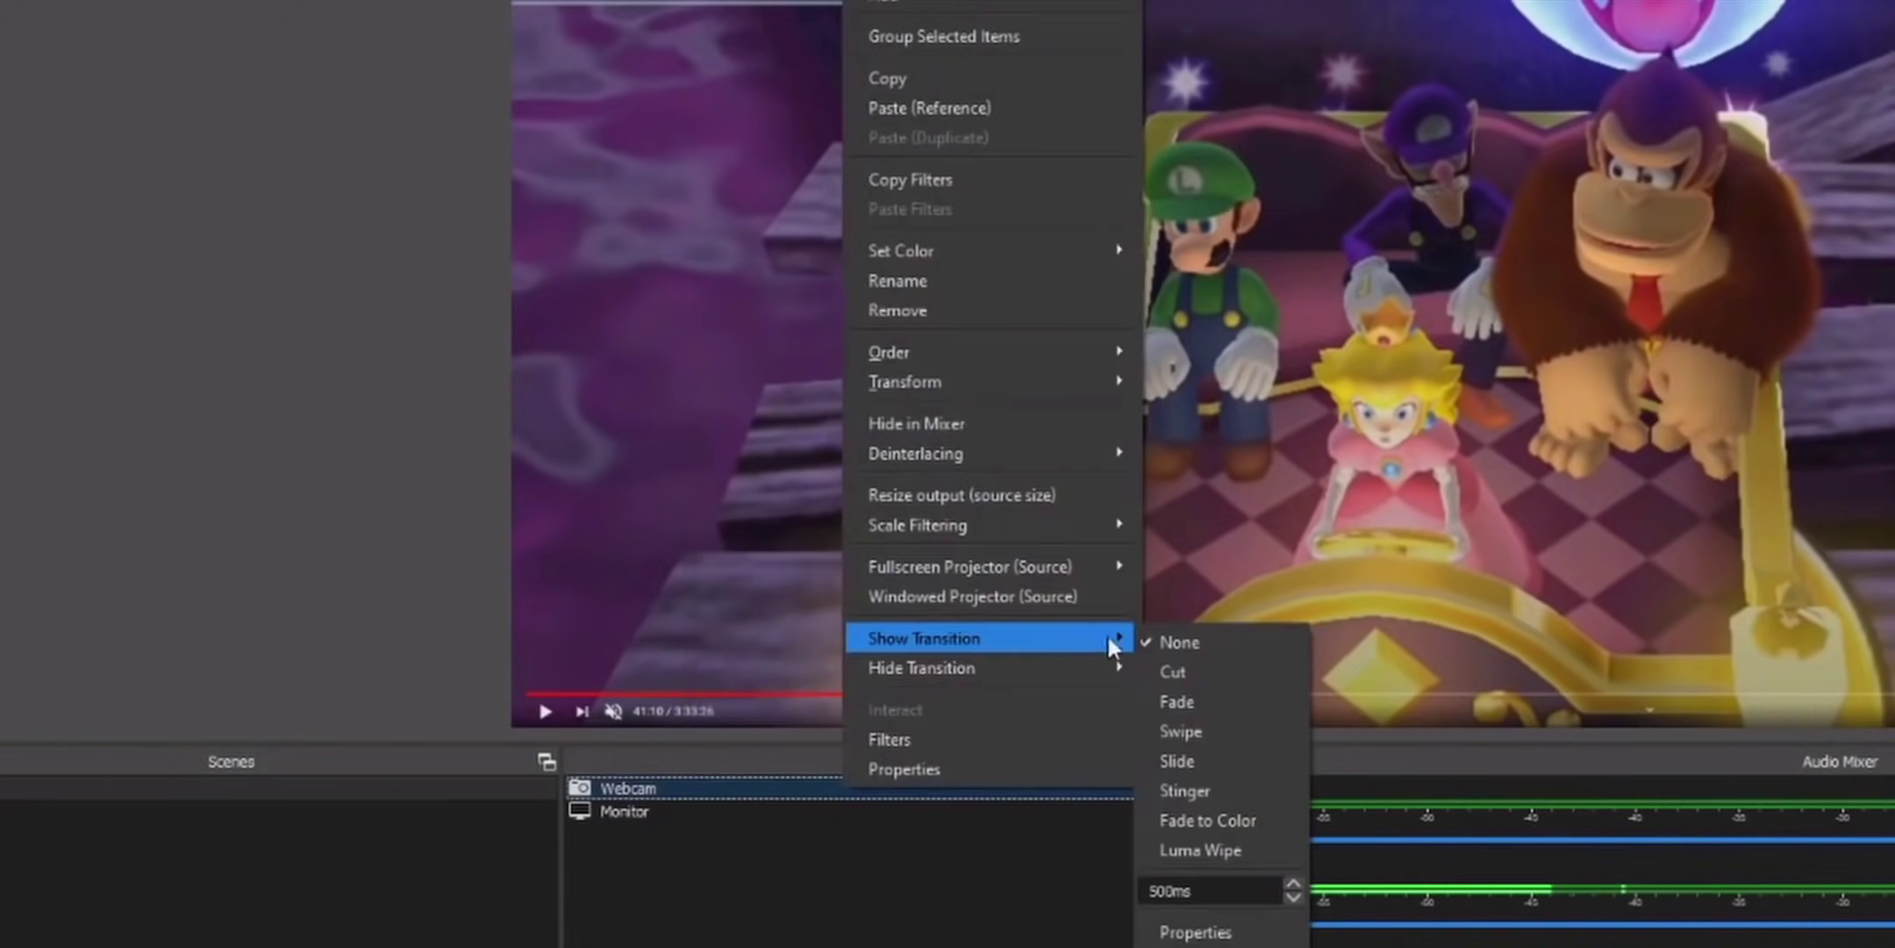
left_click(1247, 704)
left_click(1105, 784)
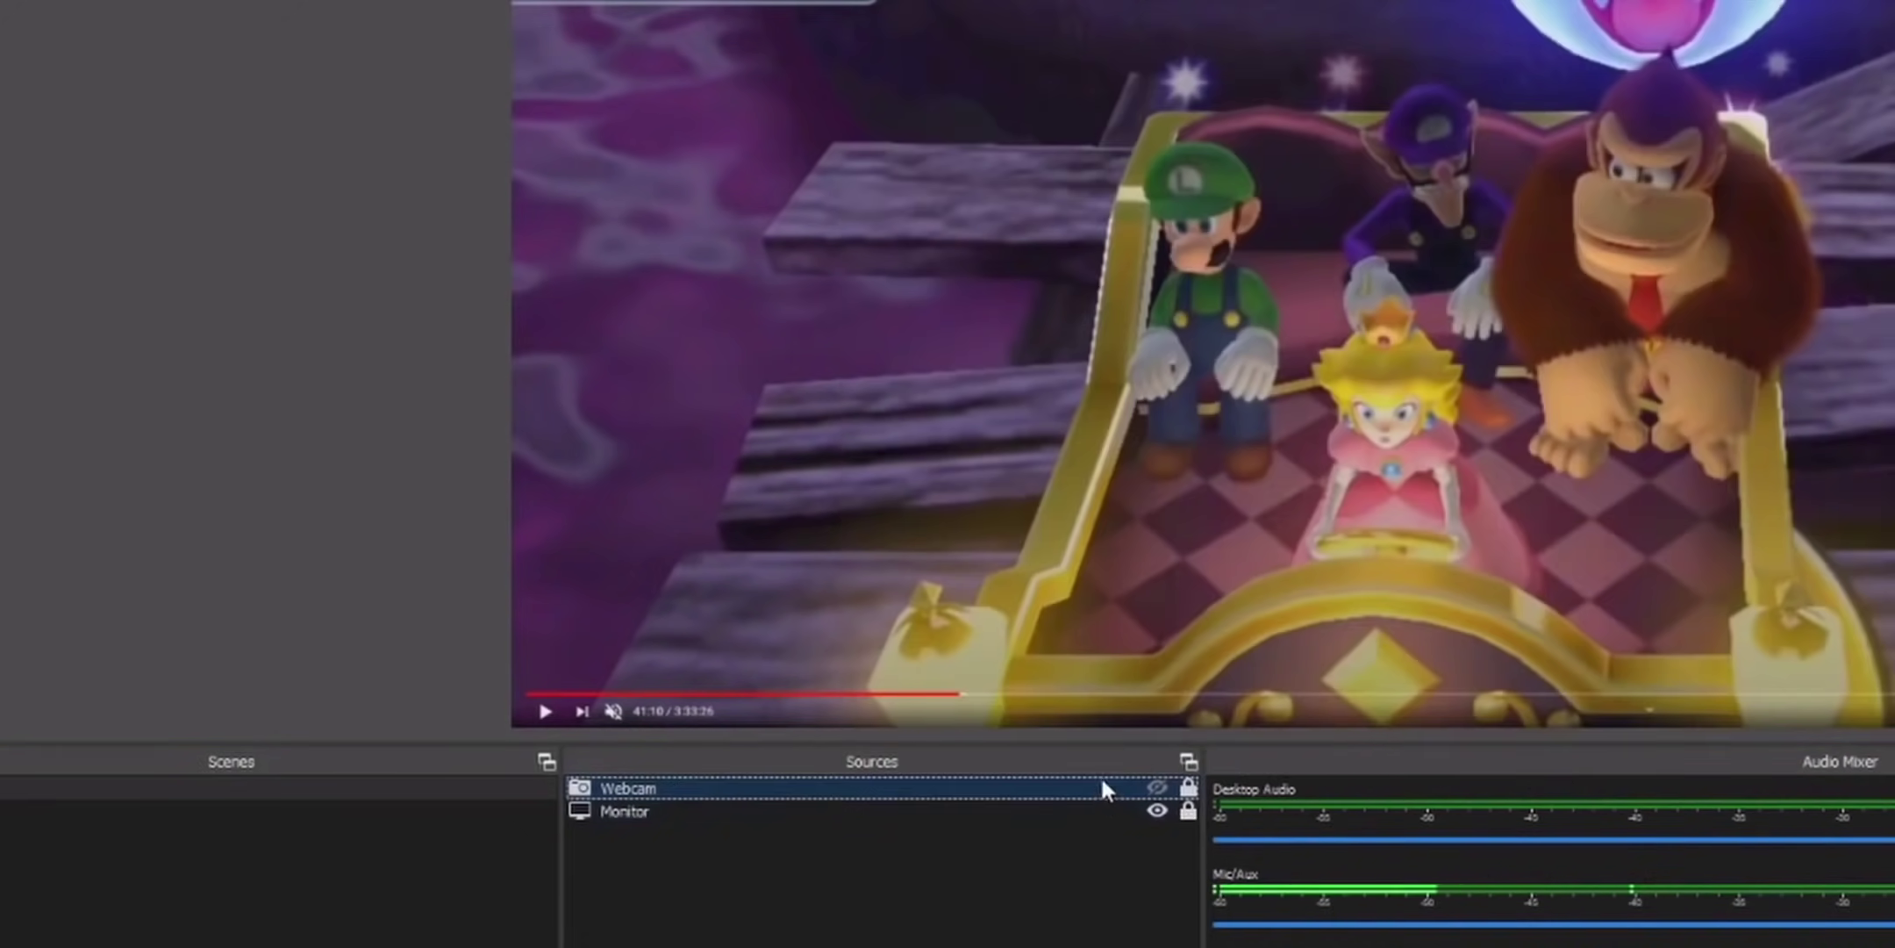
left_click(1158, 789)
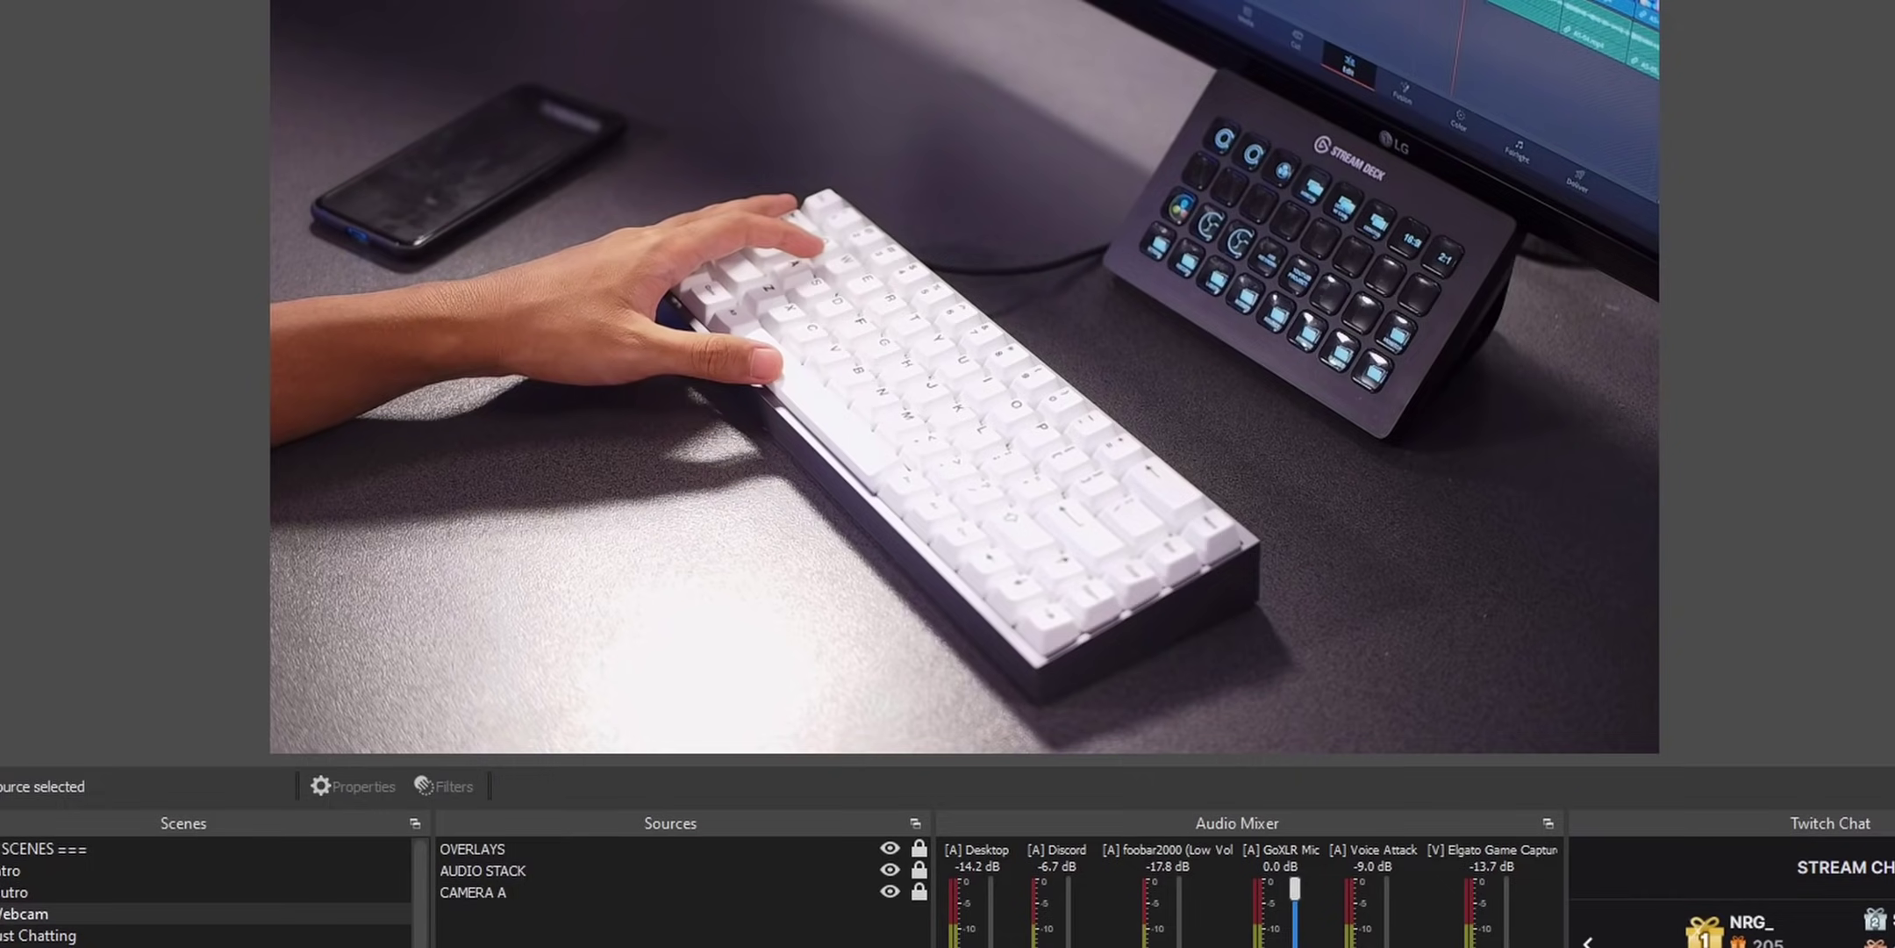
left_click(889, 893)
left_click(889, 893)
left_click(889, 893)
left_click(889, 893)
left_click(888, 893)
left_click(888, 893)
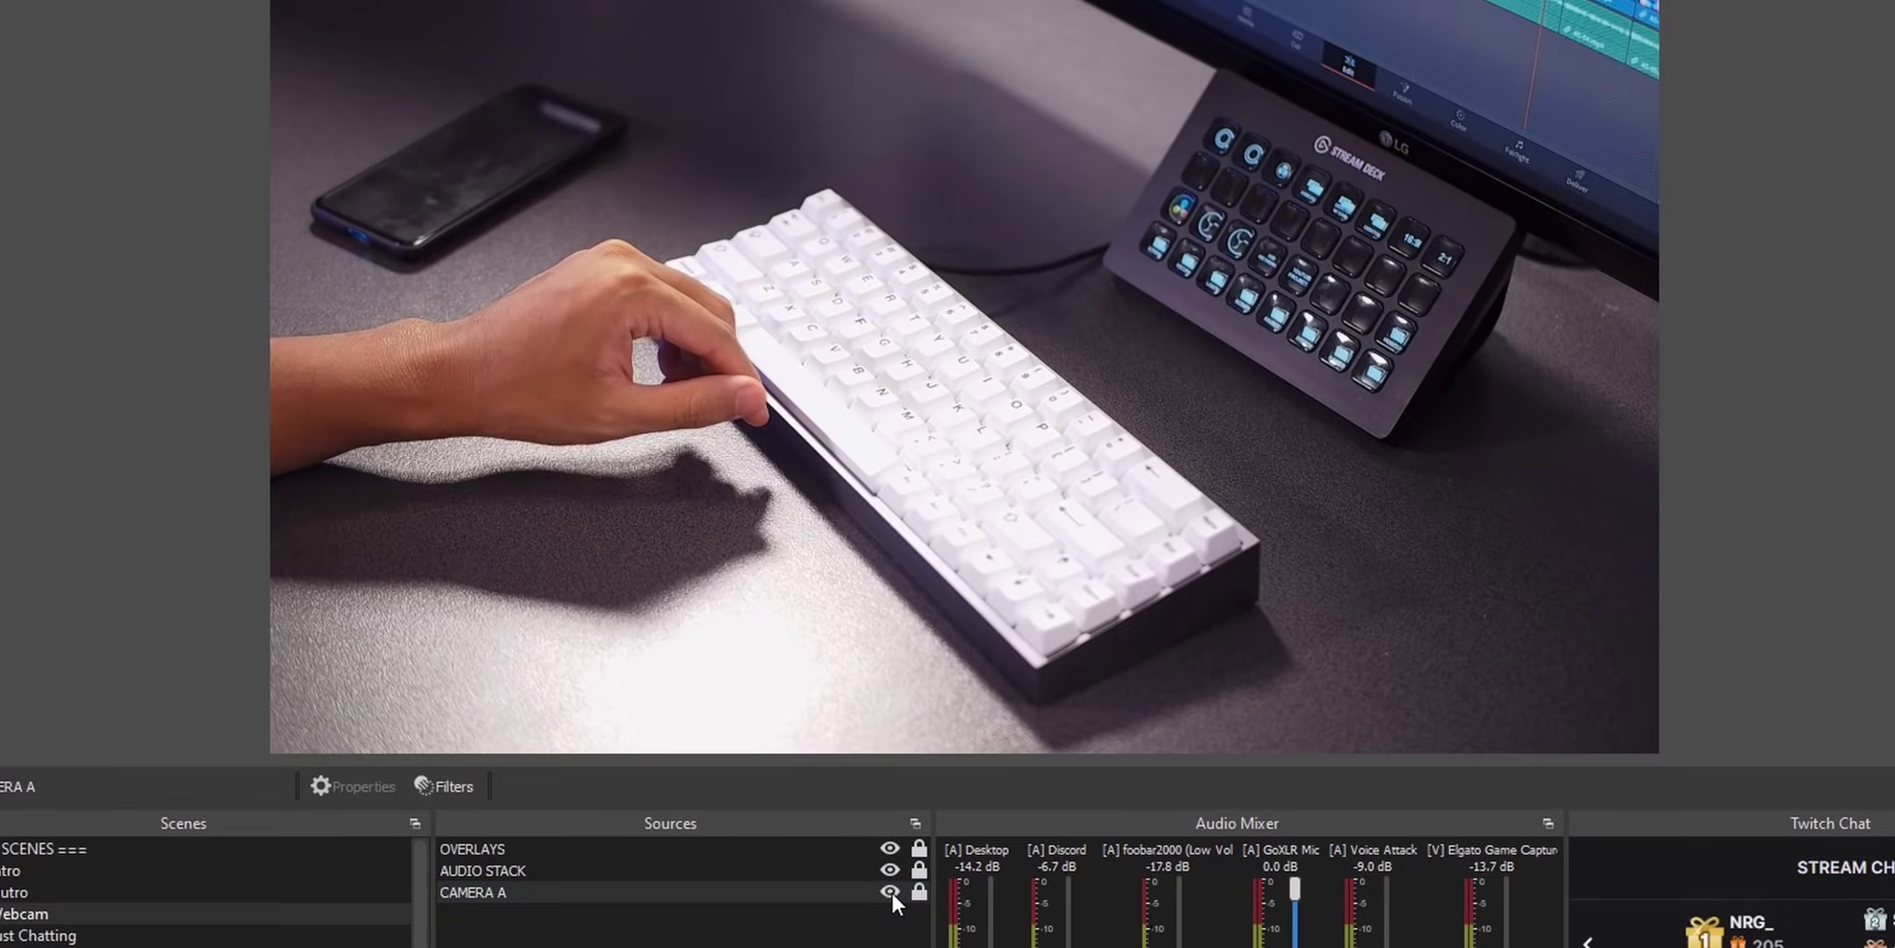
left_click(890, 891)
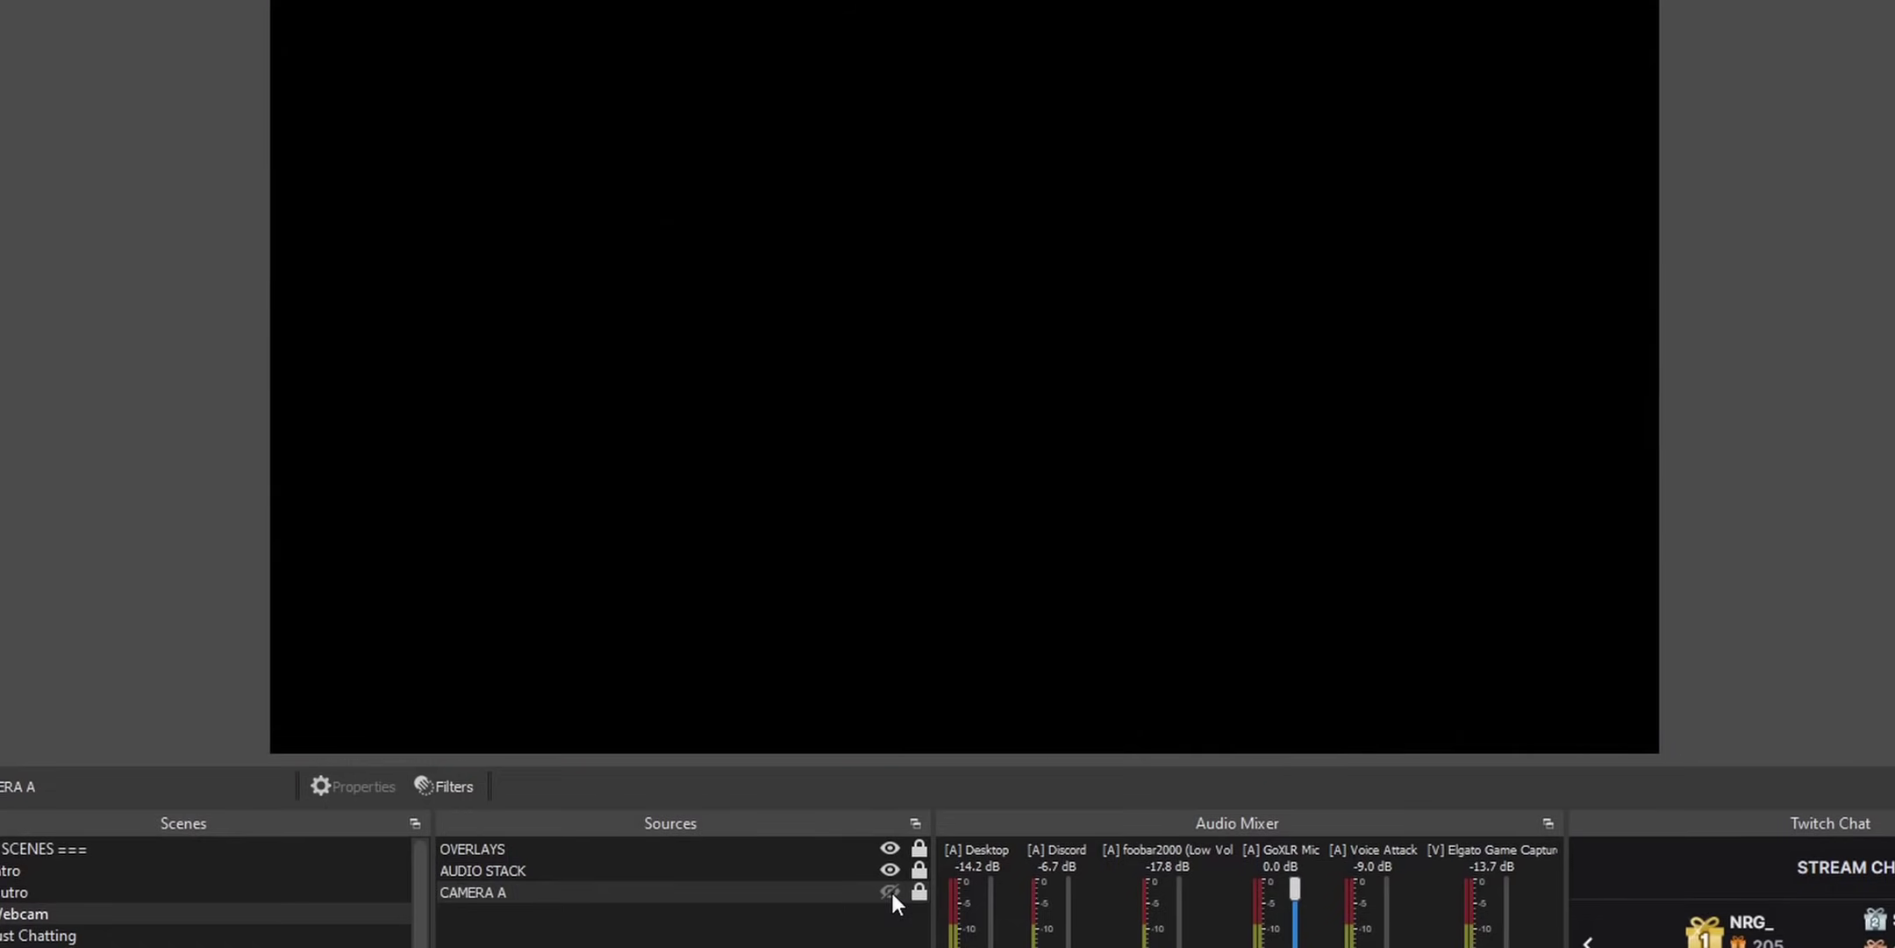
left_click(890, 893)
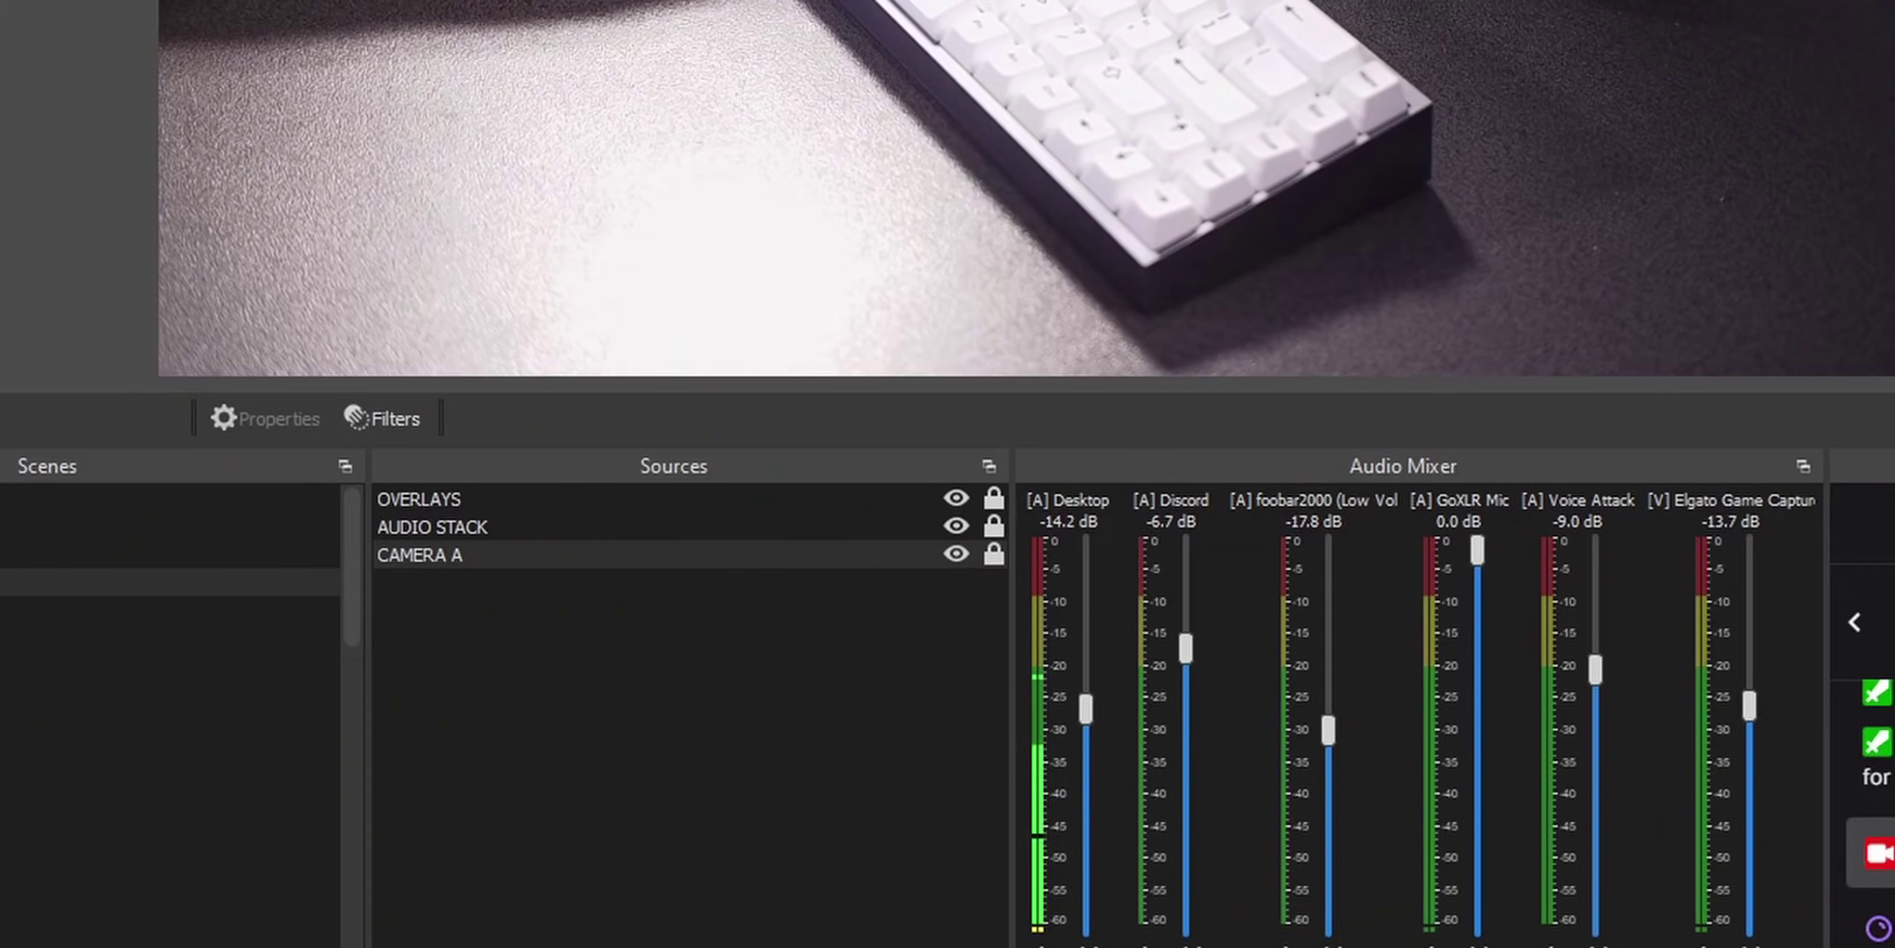
- Confirm CAMERA A's Show Transition is Fade (800ms), then select the Just Chatting scene
right_click(821, 558)
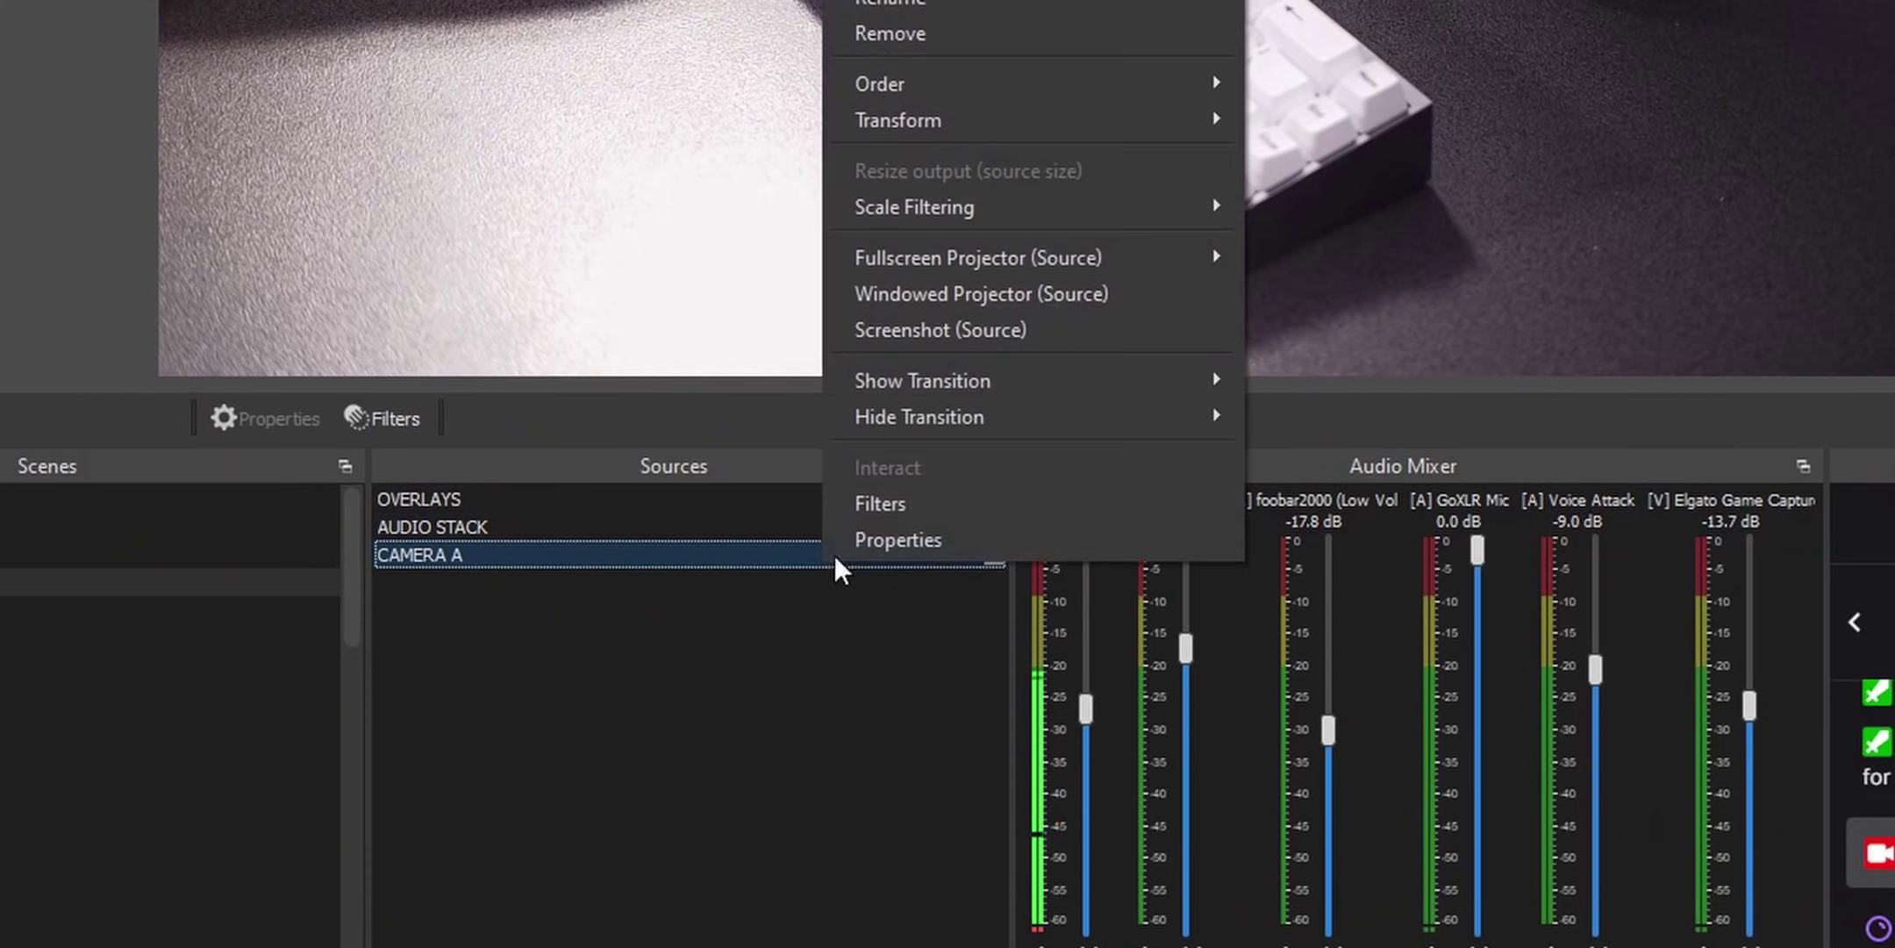
mouse_move(1133, 379)
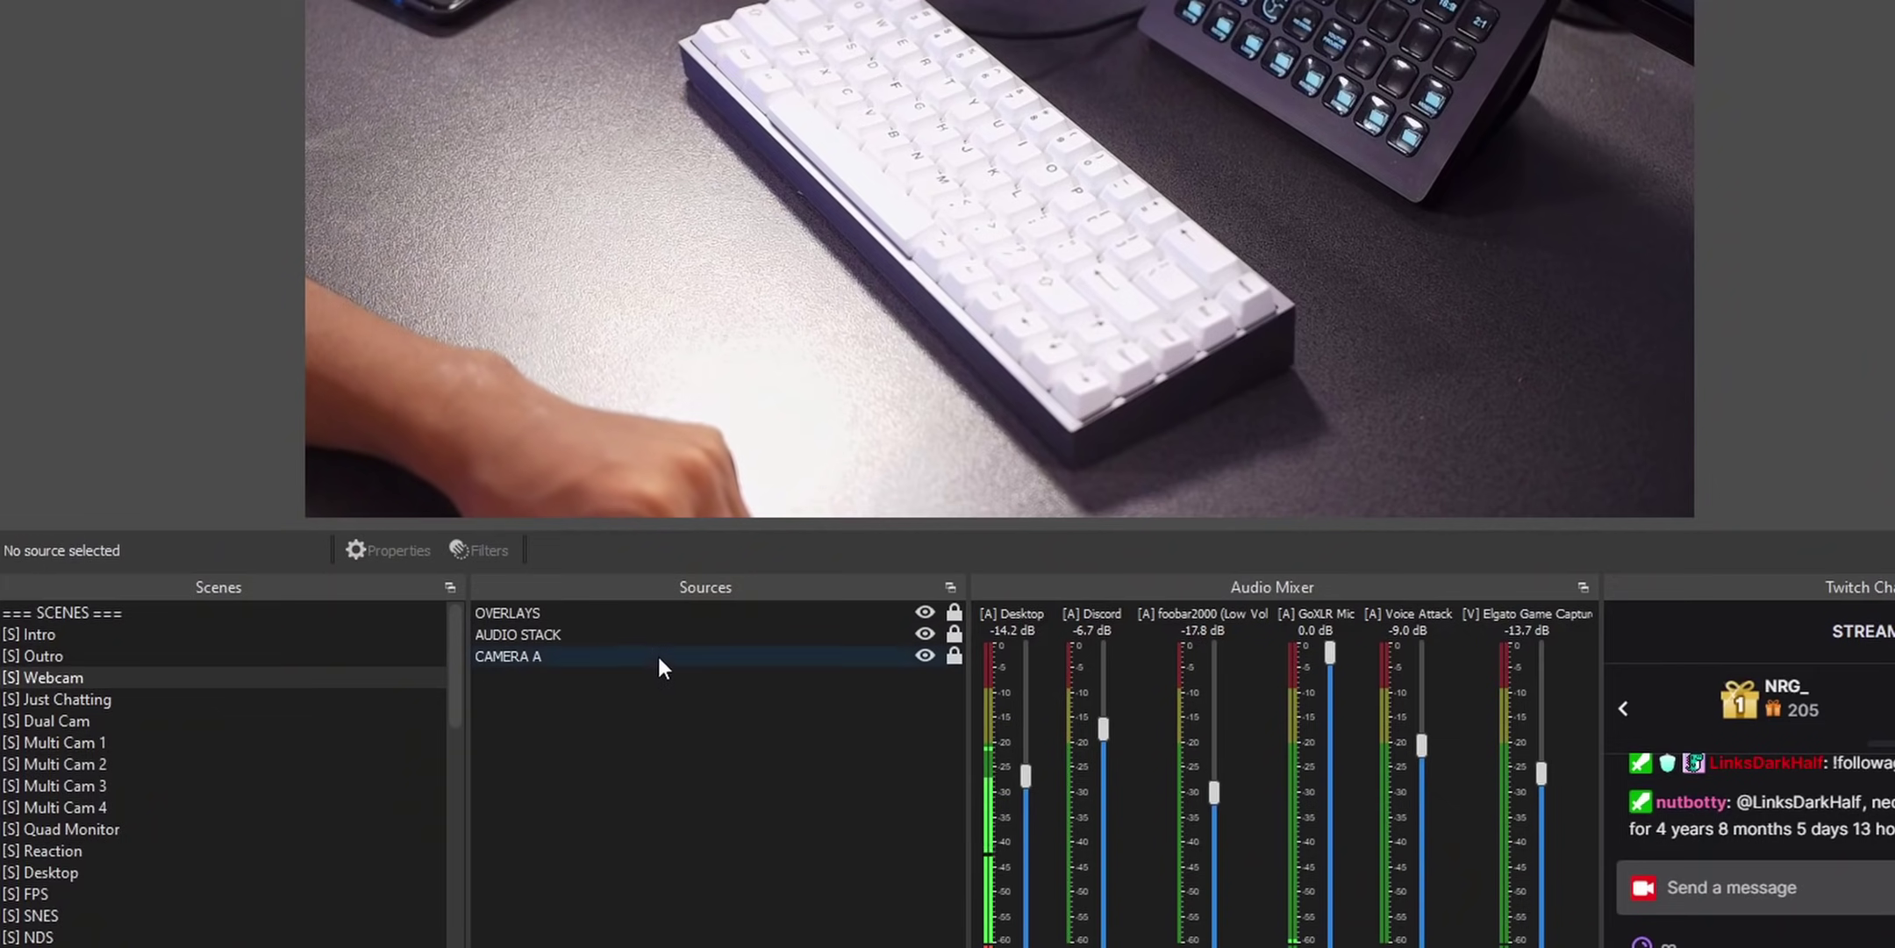
right_click(659, 658)
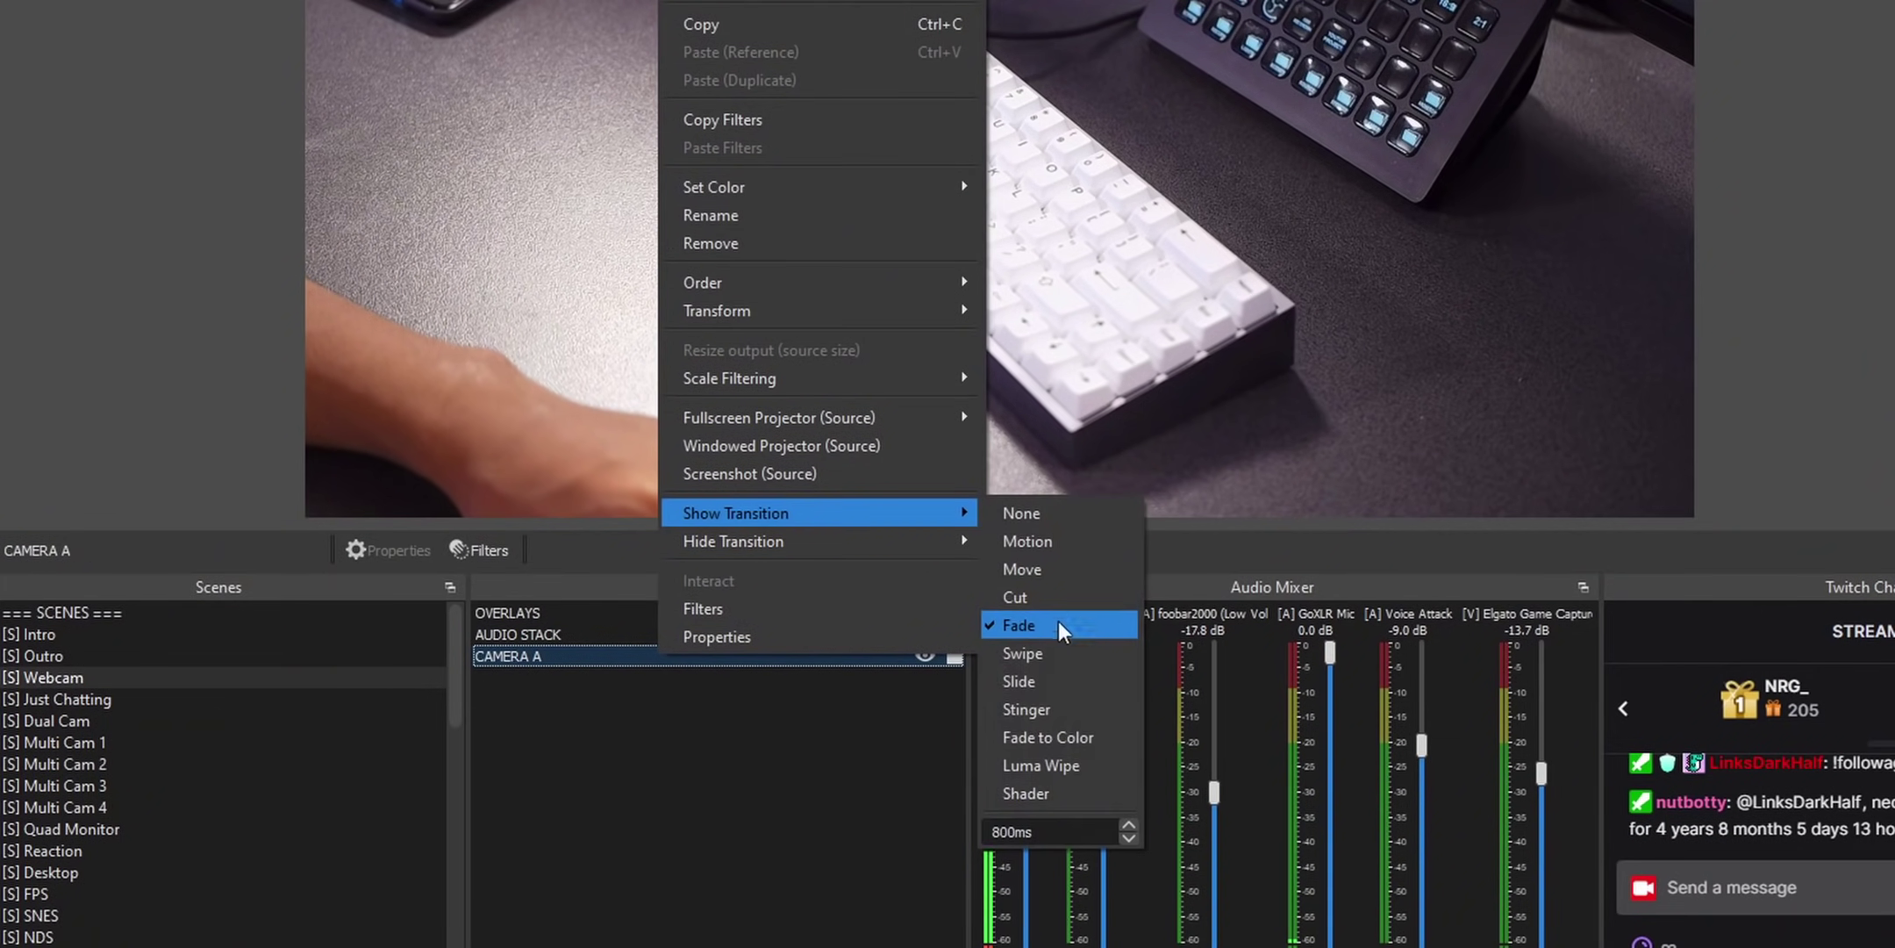
left_click(261, 702)
right_click(563, 837)
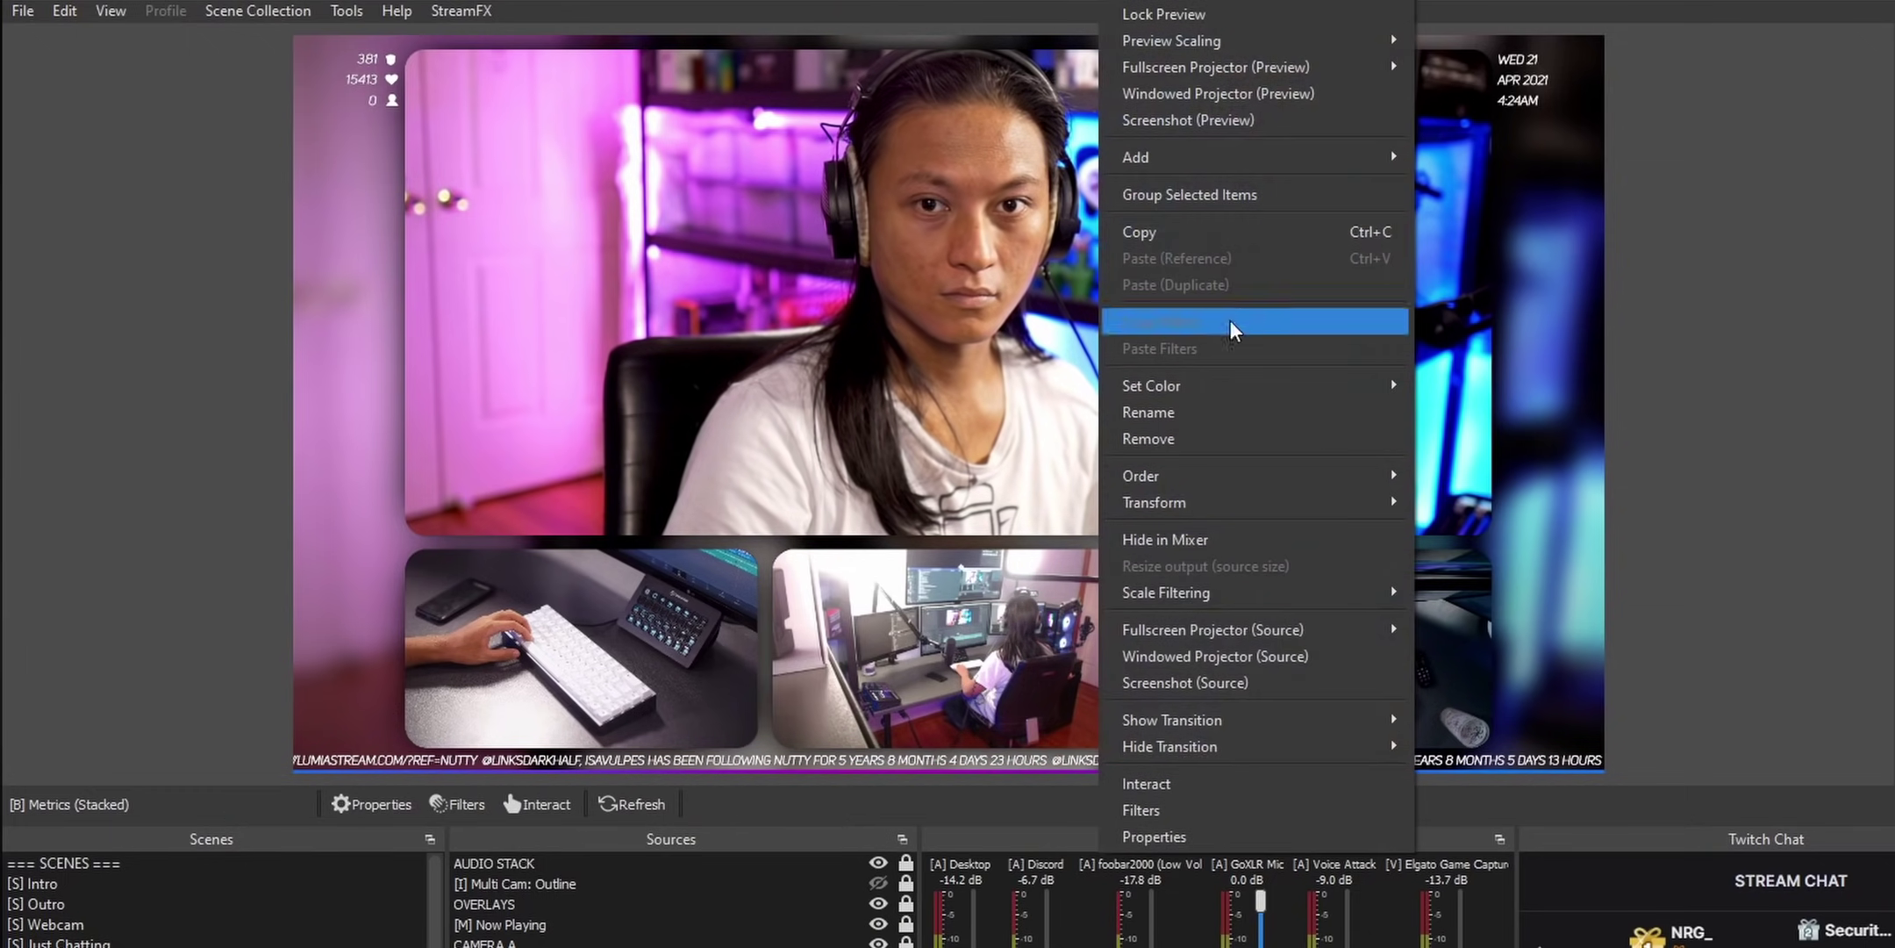
- Set Preview Scaling to Canvas (1920x1080) and zoom the preview in on the webcam
mouse_move(1377, 41)
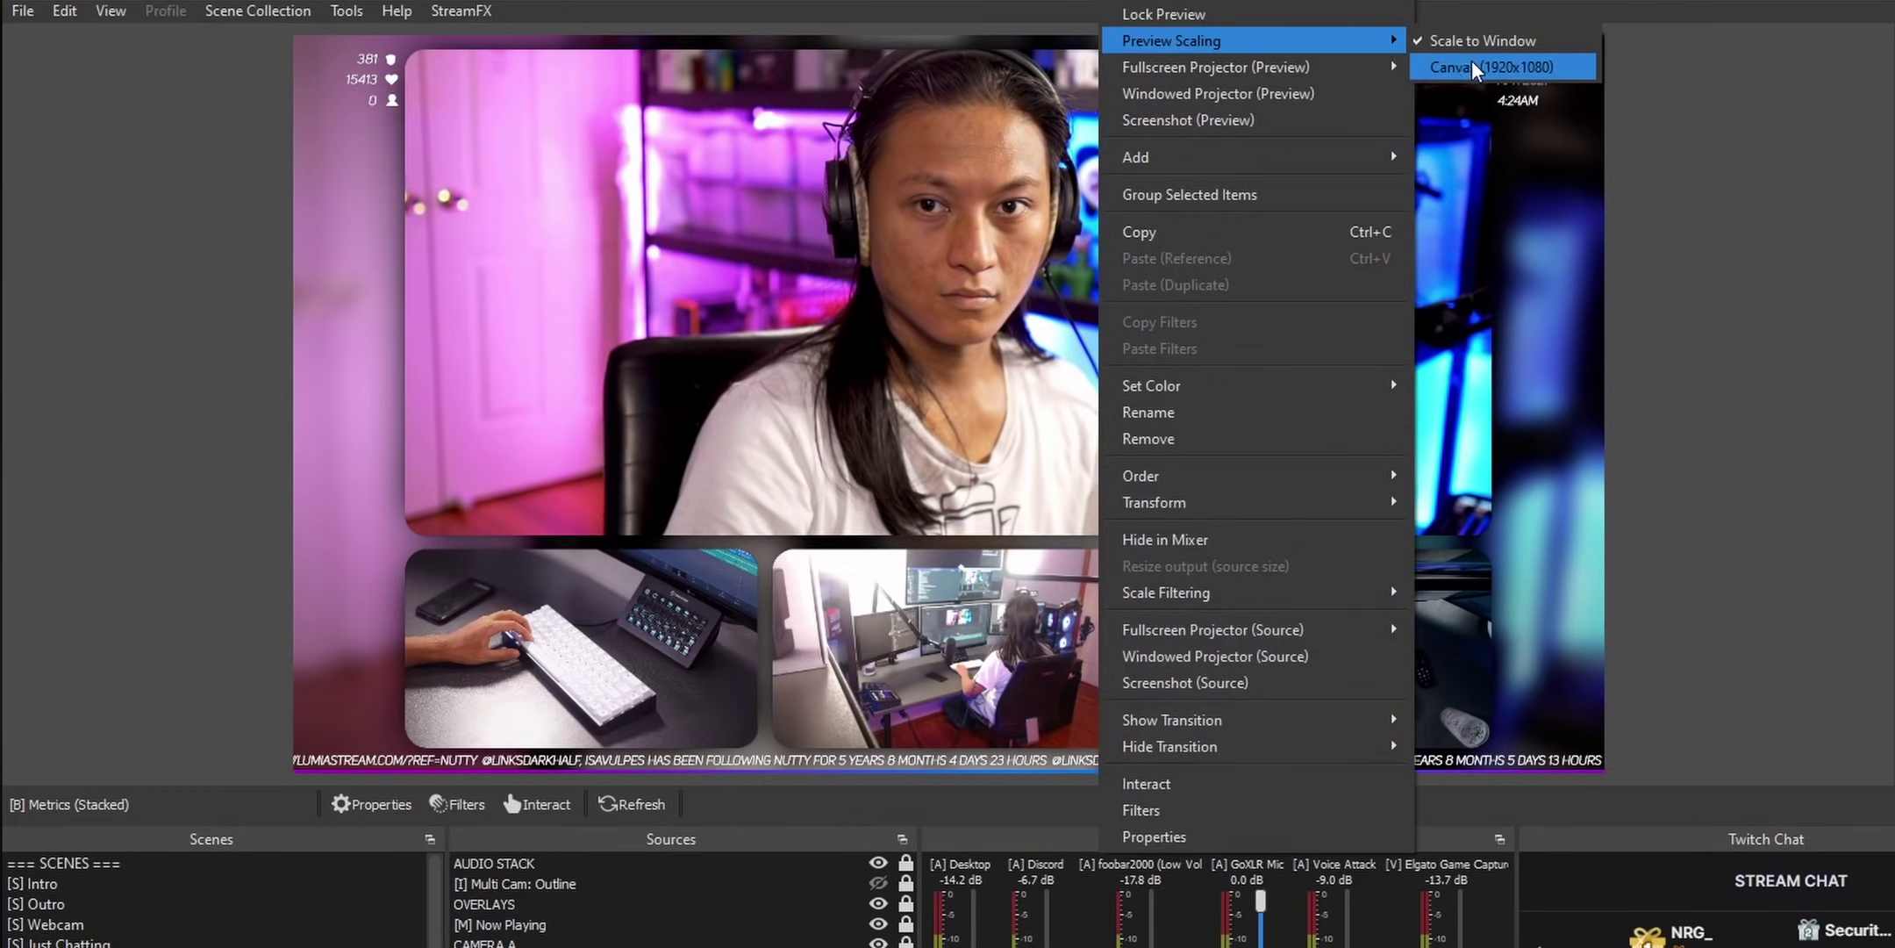
left_click(1527, 67)
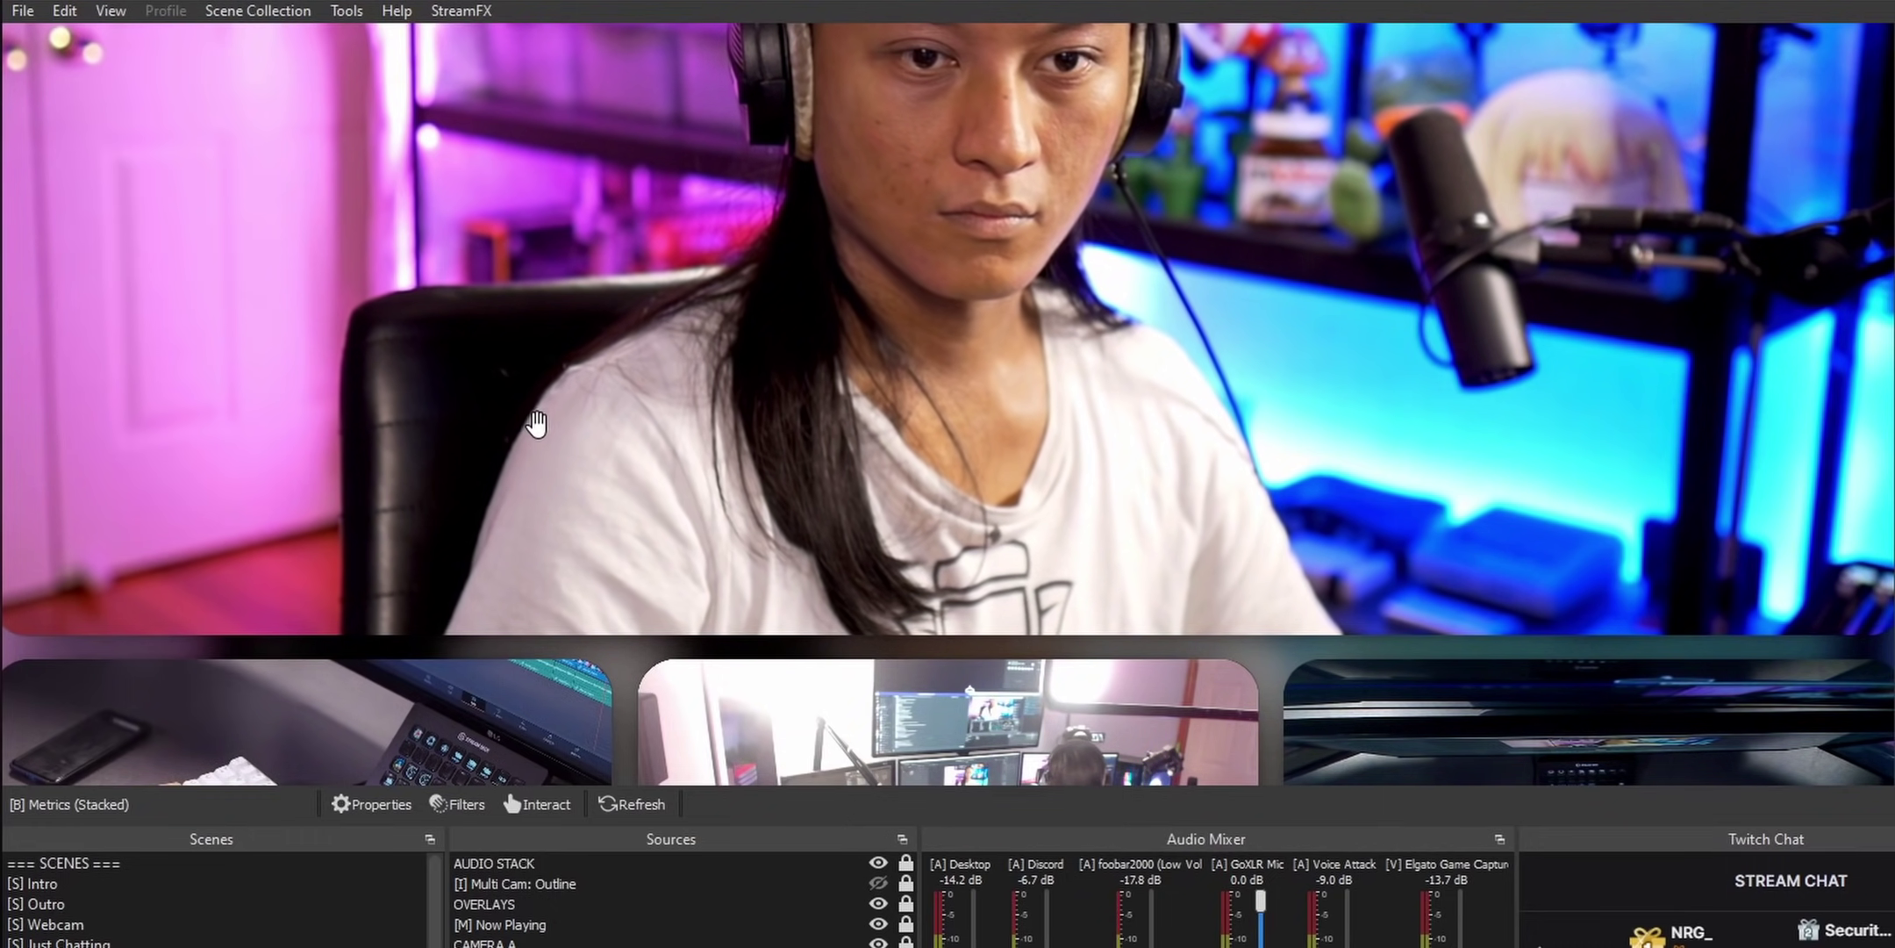
scroll(260, 377, "up", 6)
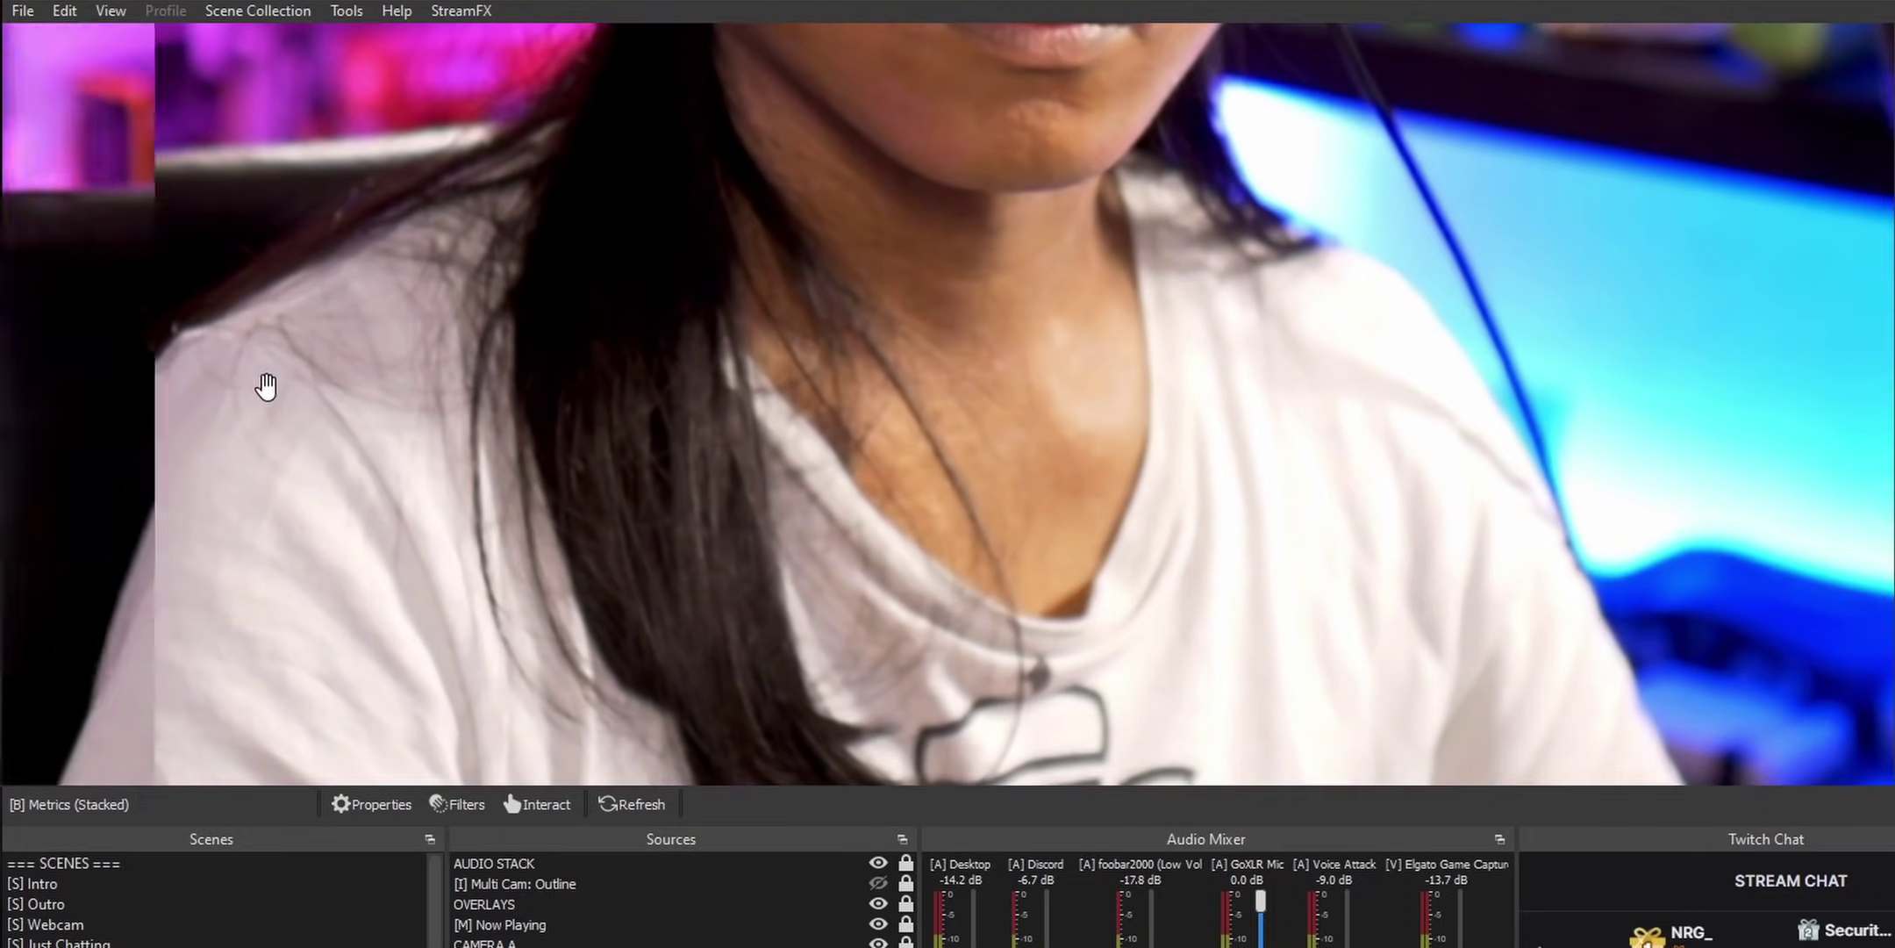